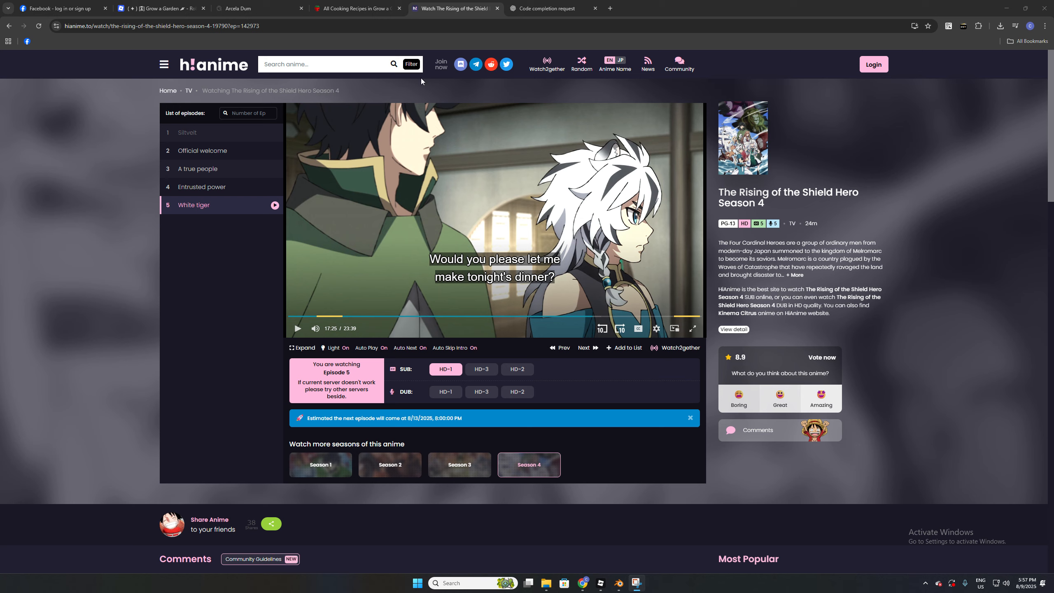
# Bring up the Sketchfab search for "zoonomaly" models and close the unneeded Authorize access and blank browser tabs.
pyautogui.click(610, 9)
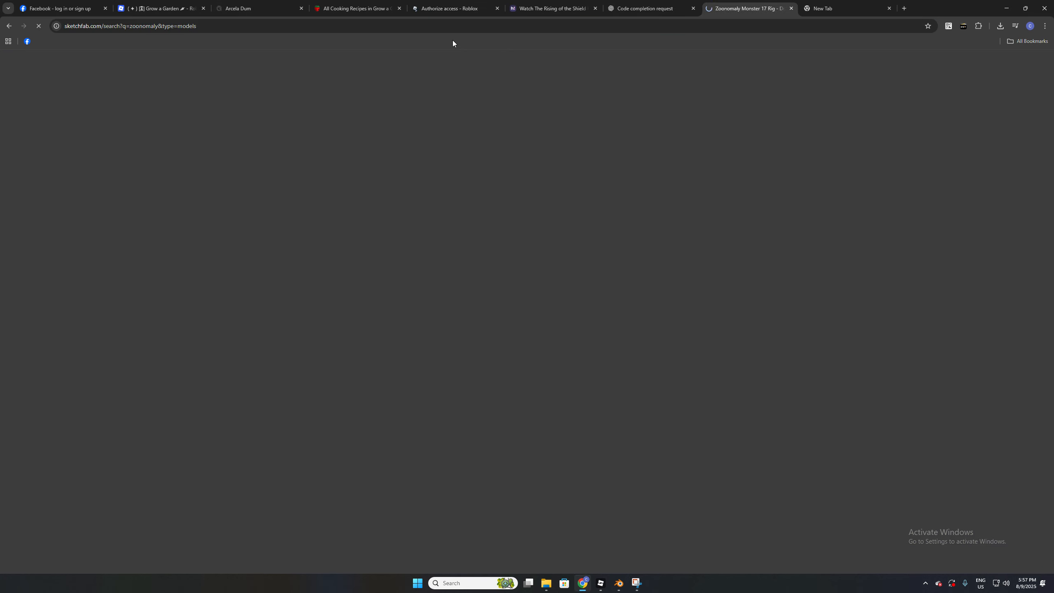
pyautogui.click(439, 11)
pyautogui.click(731, 10)
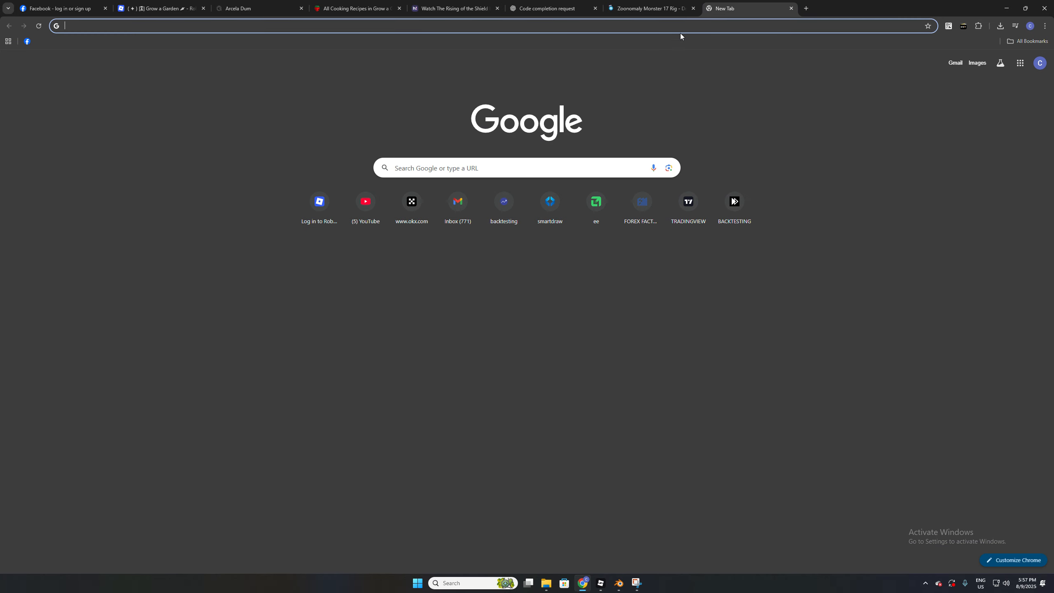
pyautogui.click(640, 30)
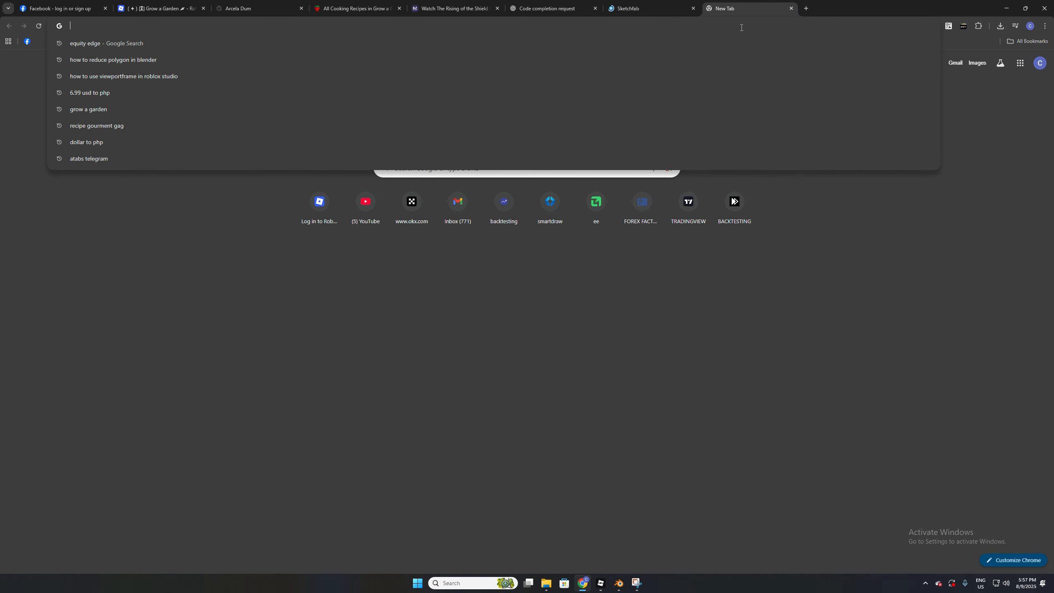
pyautogui.click(789, 9)
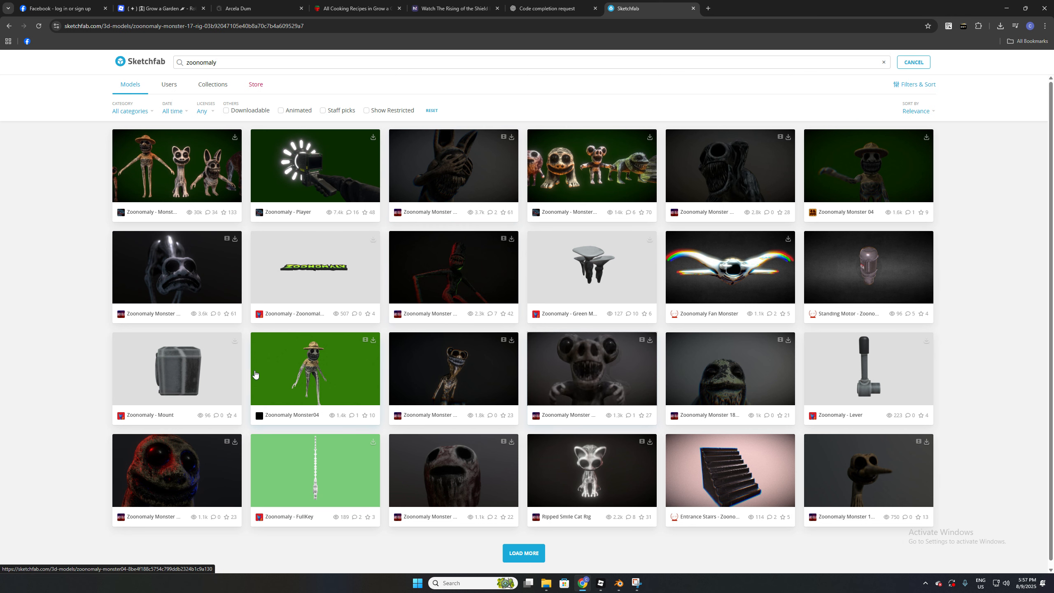
# Open the Zoonomaly Monster 17 Rig model from the search results and view its download details.
pyautogui.click(592, 365)
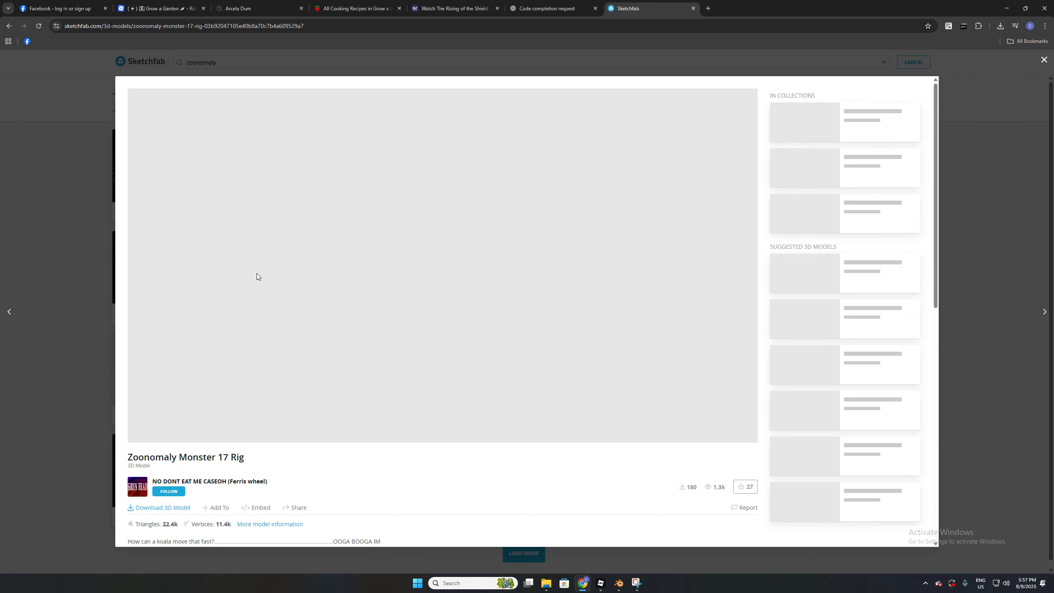
pyautogui.scroll(-5, 214, 475)
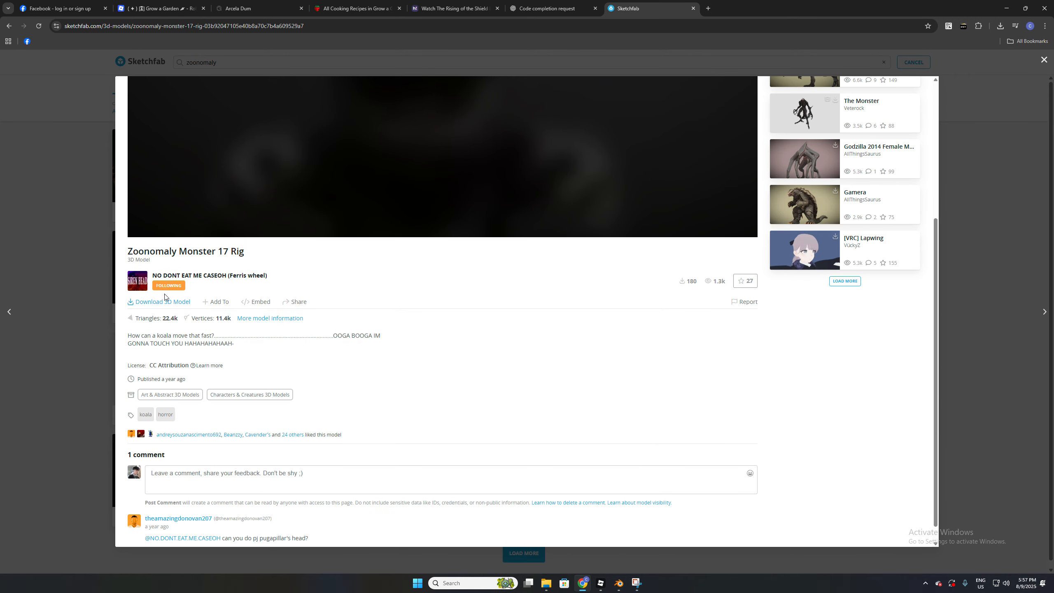
pyautogui.scroll(5, 236, 345)
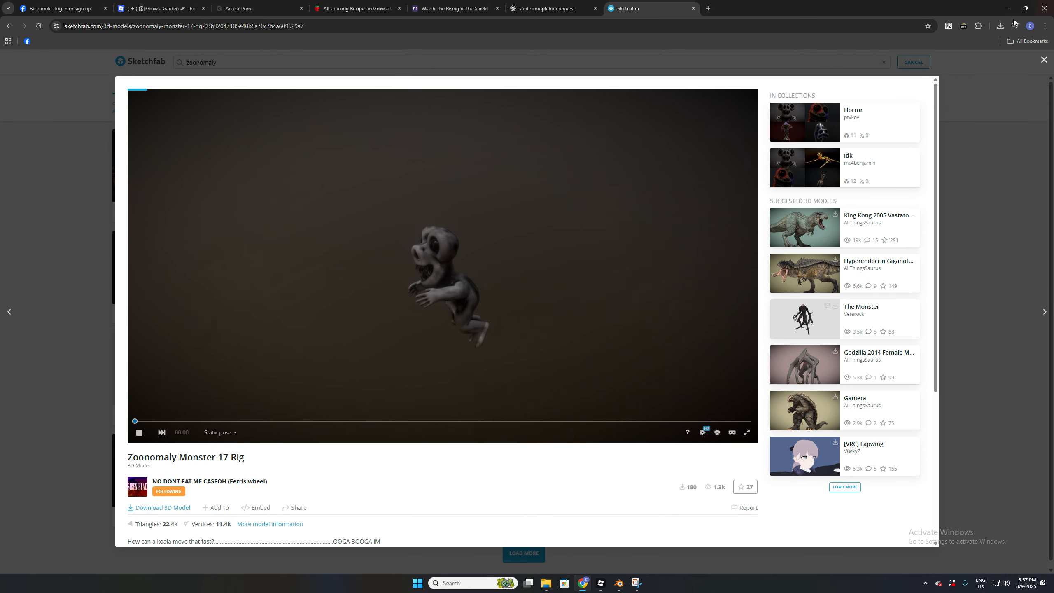
# Show the downloaded zoonomaly-monster-17-rig.zip in the Downloads folder and check what the archive contains.
pyautogui.click(999, 26)
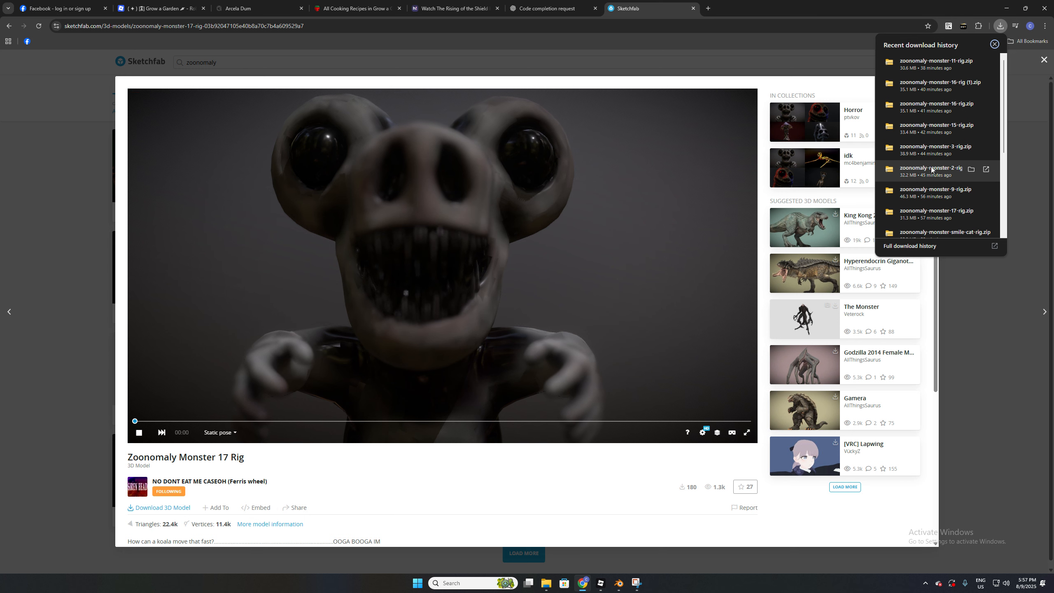
pyautogui.scroll(-1, 928, 171)
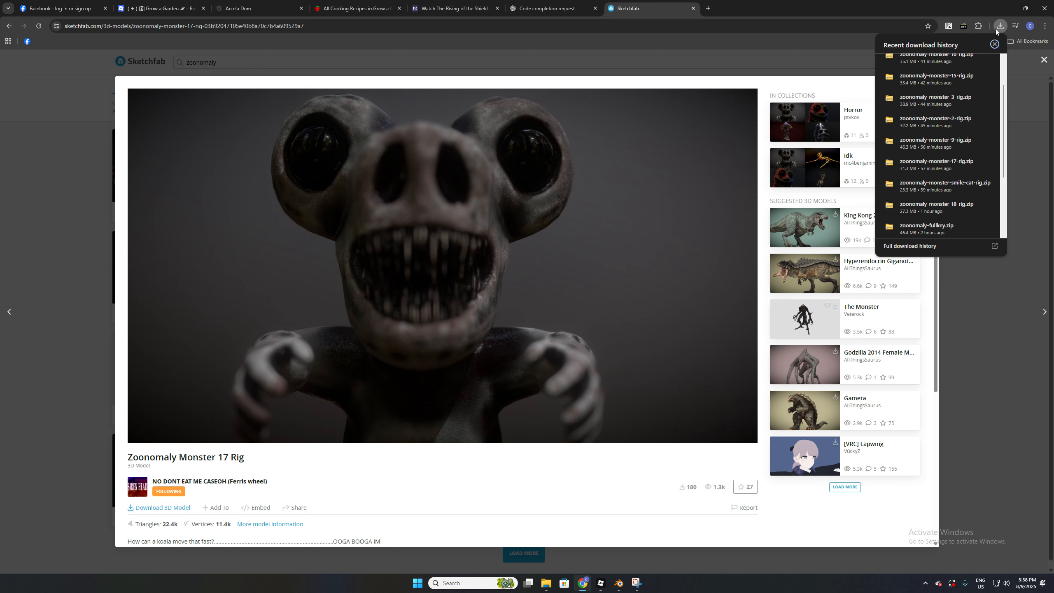
pyautogui.click(971, 162)
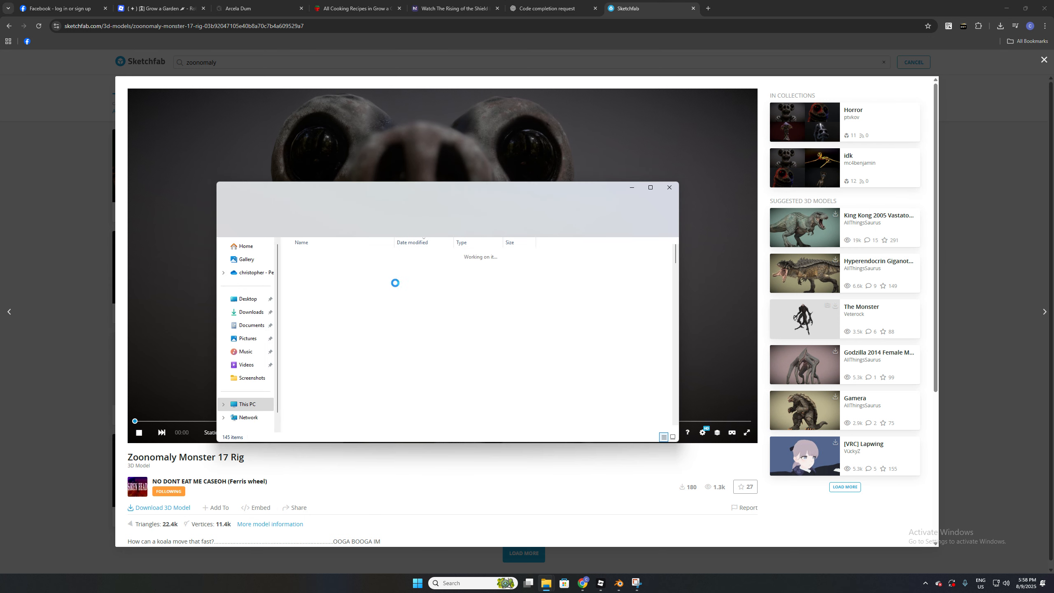
pyautogui.moveTo(401, 187); pyautogui.dragTo(361, 180)
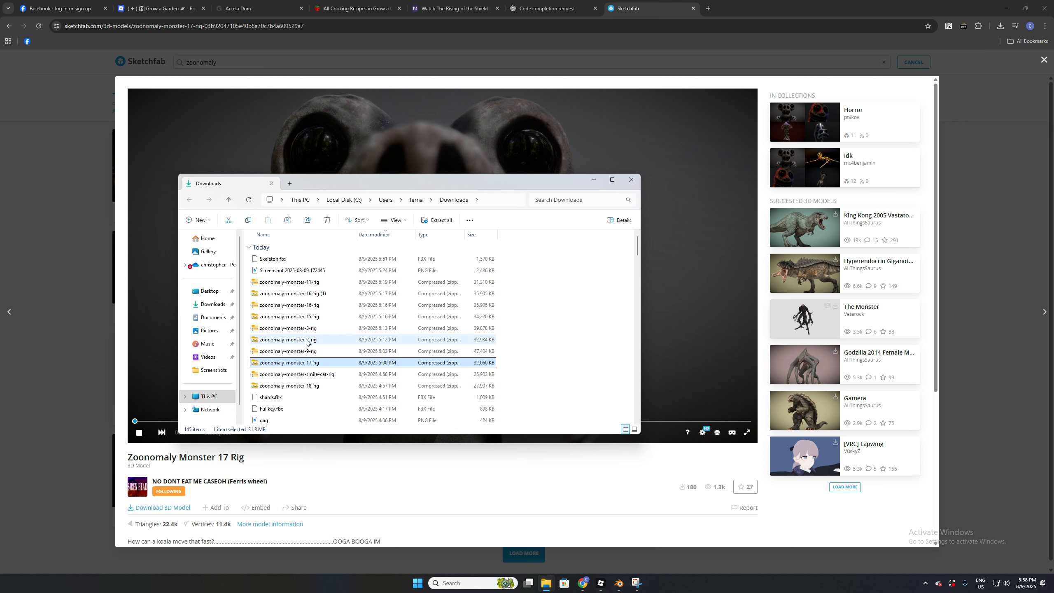
pyautogui.doubleClick(305, 362)
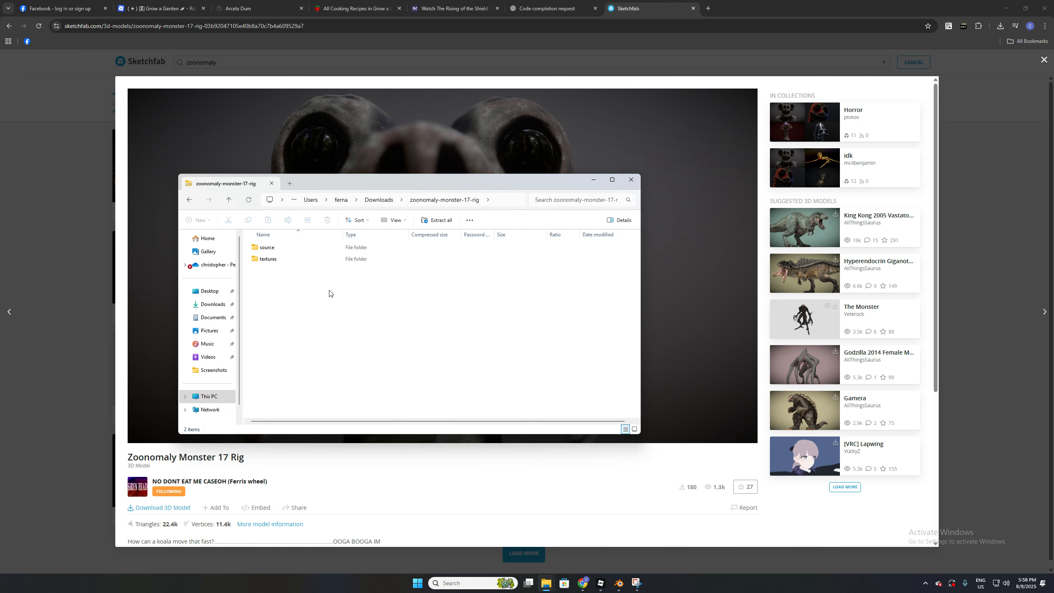
pyautogui.click(190, 200)
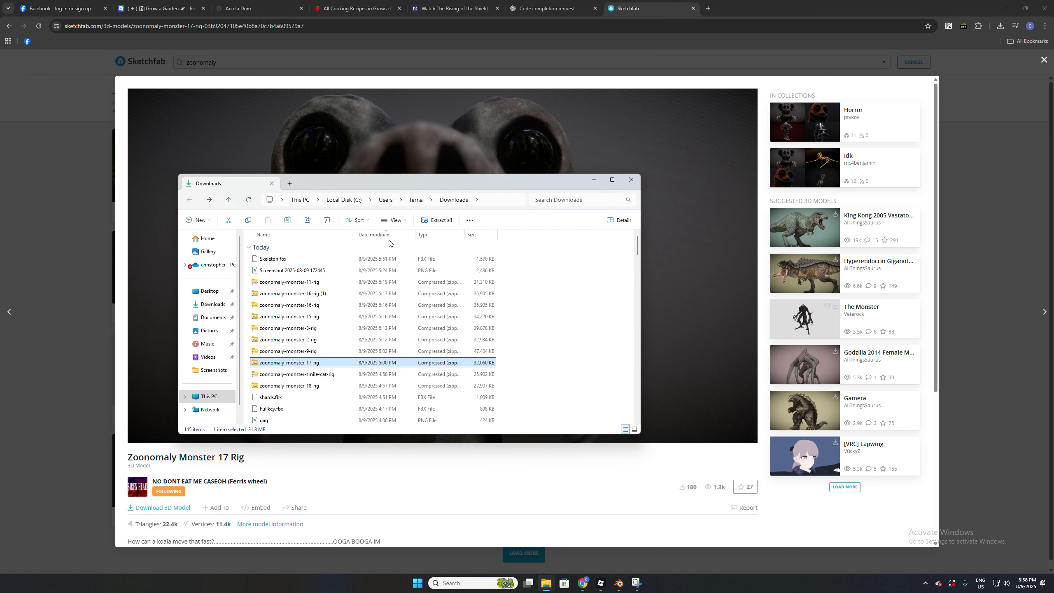
# Extract the zoonomaly-monster-17-rig archive to its proposed folder in Downloads and close the original Downloads window.
pyautogui.click(436, 225)
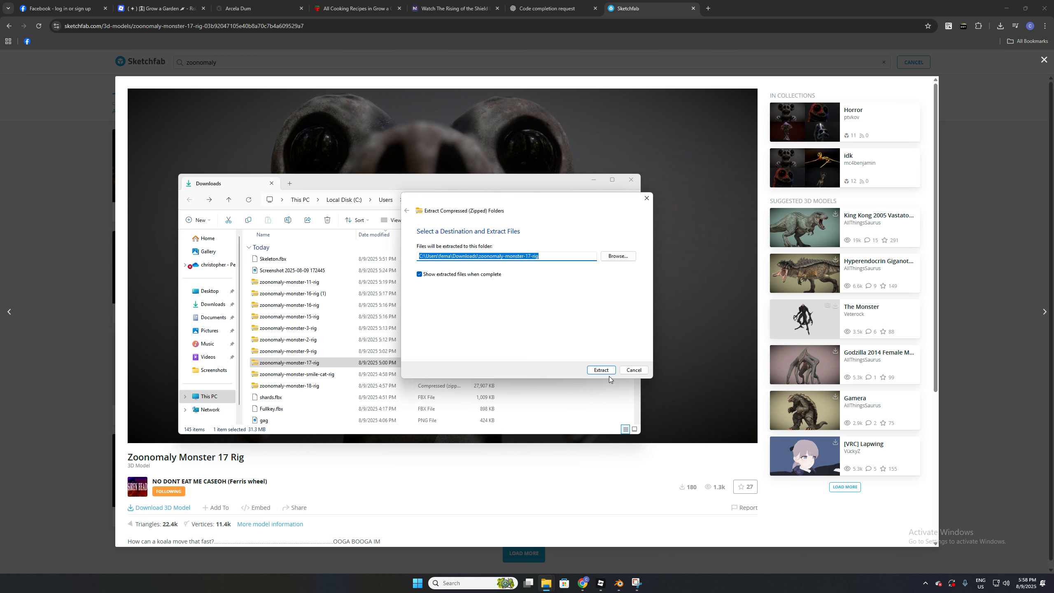
pyautogui.click(604, 370)
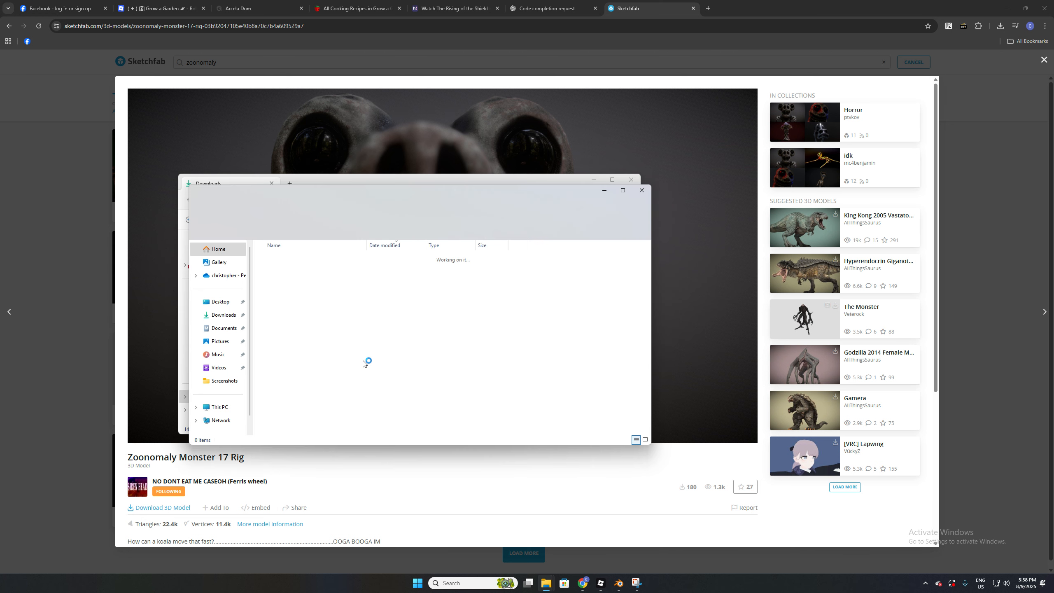
pyautogui.moveTo(361, 198); pyautogui.dragTo(332, 206)
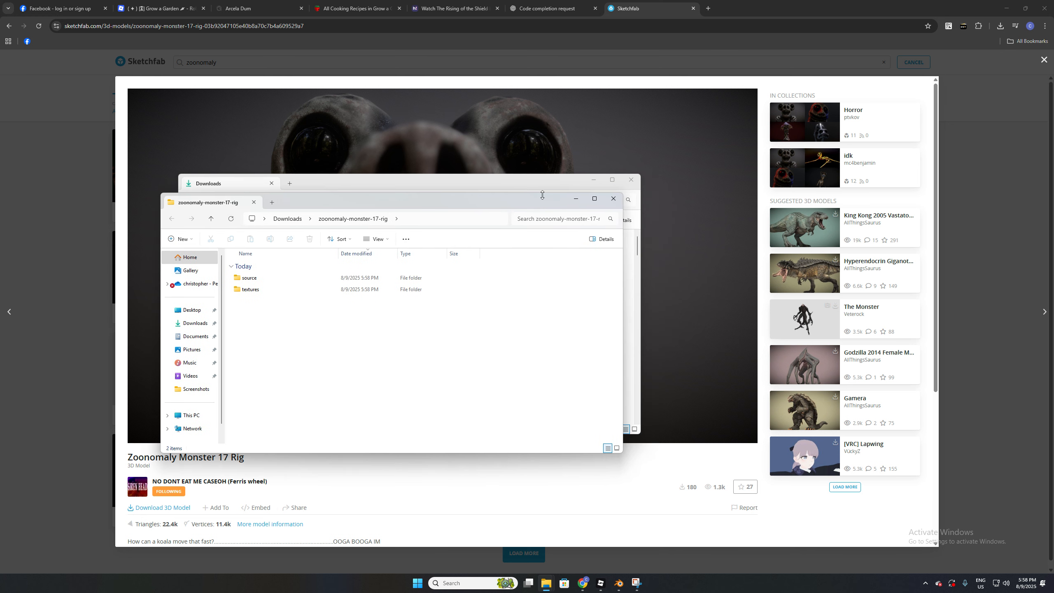
pyautogui.click(631, 179)
# Switch to Blender and start a new default scene, discarding the changes to the old monster file.
pyautogui.click(618, 583)
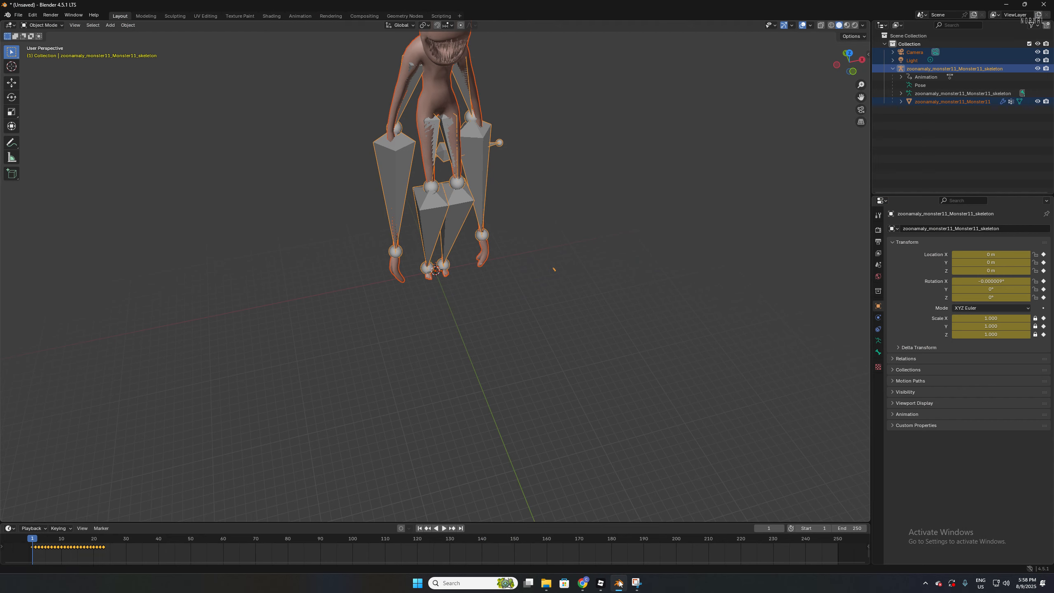
pyautogui.scroll(-1, 247, 219)
pyautogui.scroll(3, 159, 138)
pyautogui.scroll(-2, 160, 142)
pyautogui.scroll(1, 252, 141)
pyautogui.click(18, 15)
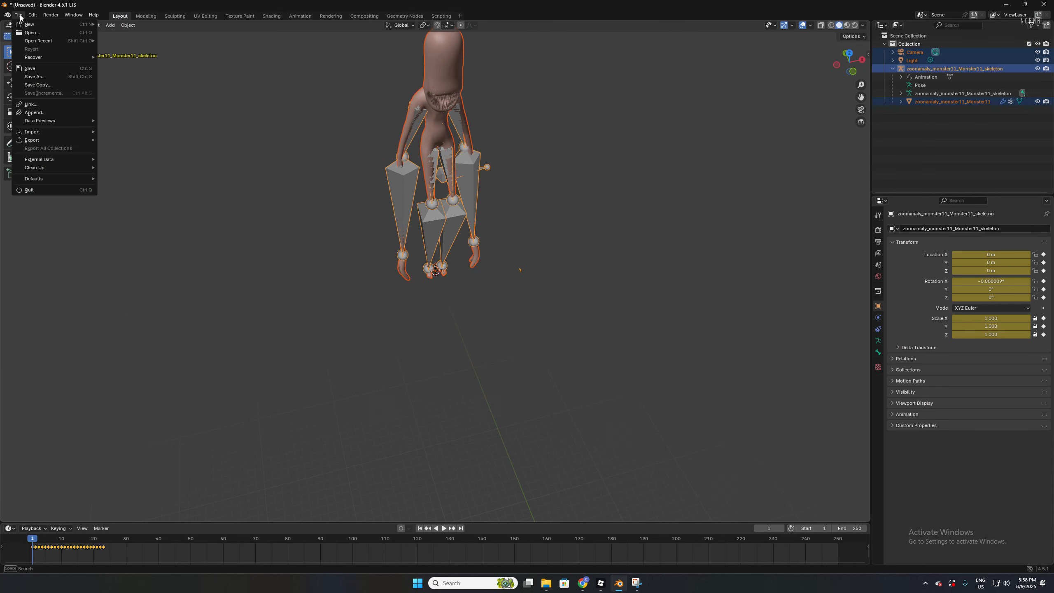
pyautogui.moveTo(50, 24)
pyautogui.click(120, 24)
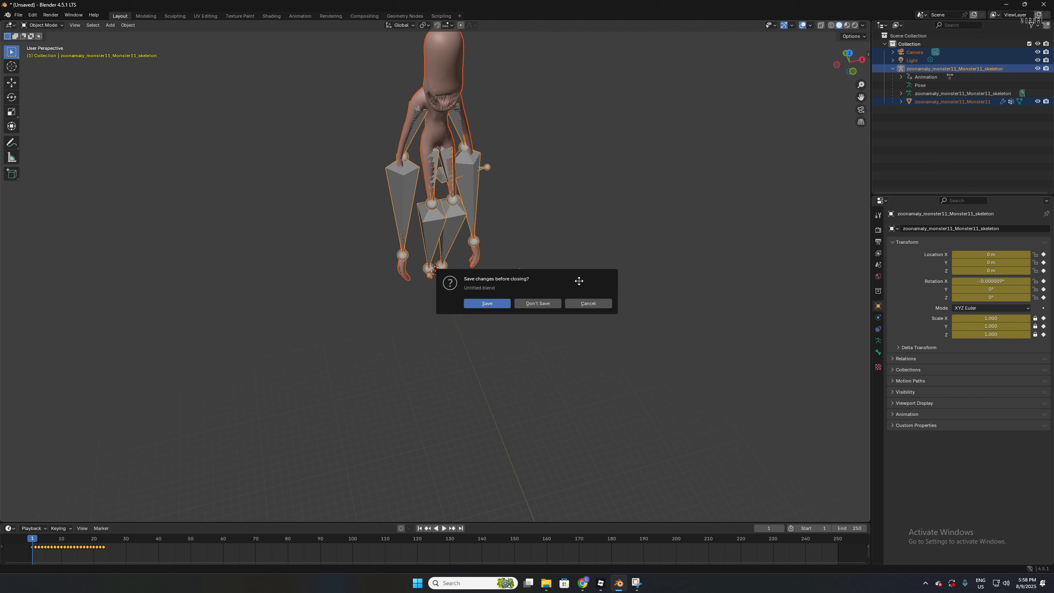
pyautogui.click(540, 303)
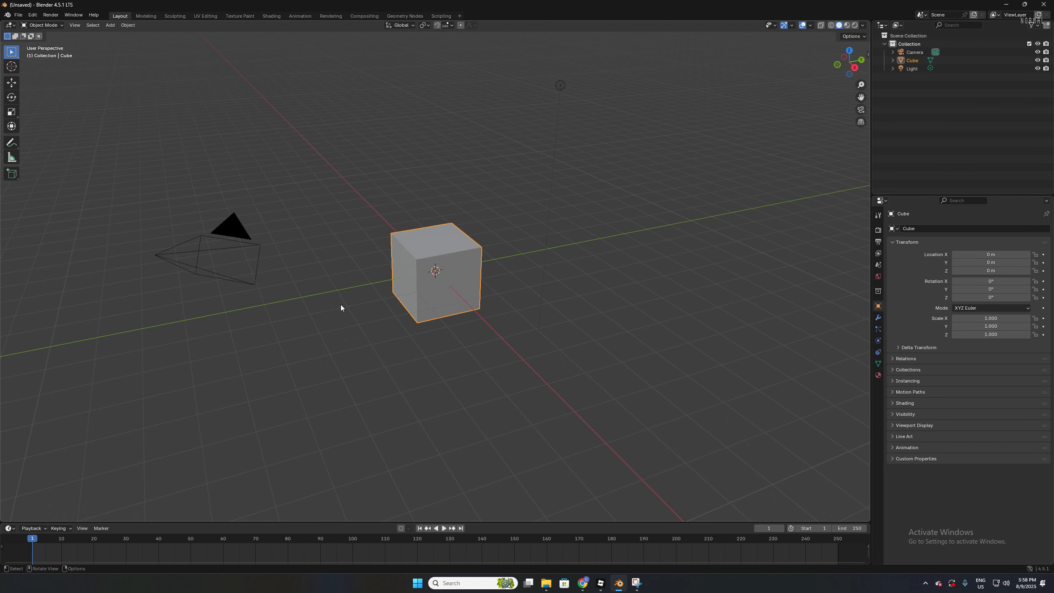
# Delete the default cube from the scene.
pyautogui.press('x')
pyautogui.click(332, 277)
pyautogui.moveTo(331, 277); pyautogui.dragTo(410, 220, button='middle')
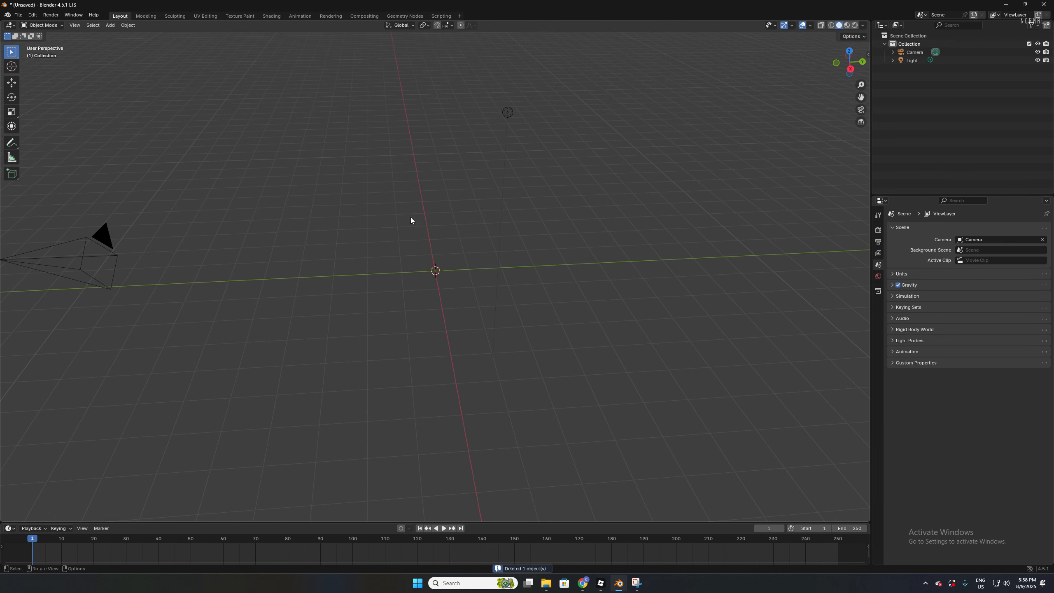
# Import Monster 14.fbx in FBX format from the source folder of zoonomaly-monster-17-rig in Downloads.
pyautogui.click(18, 14)
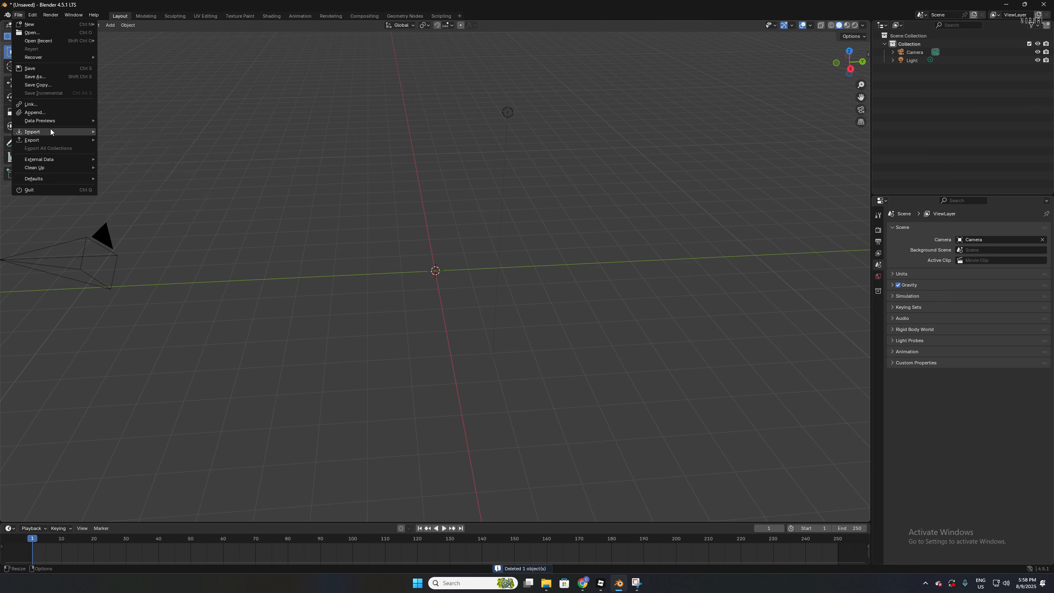
pyautogui.moveTo(50, 131)
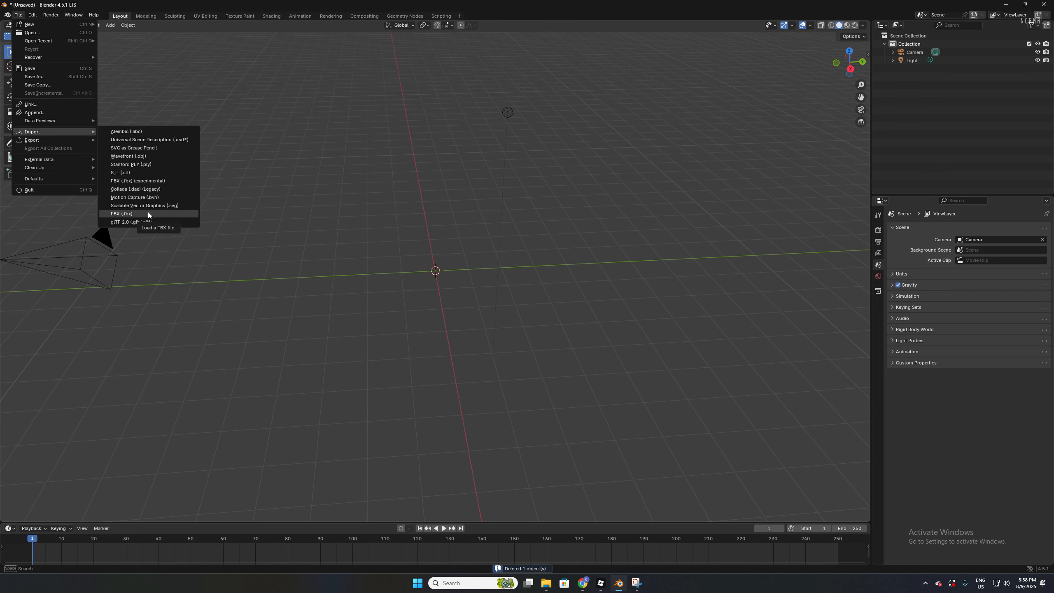
pyautogui.click(148, 213)
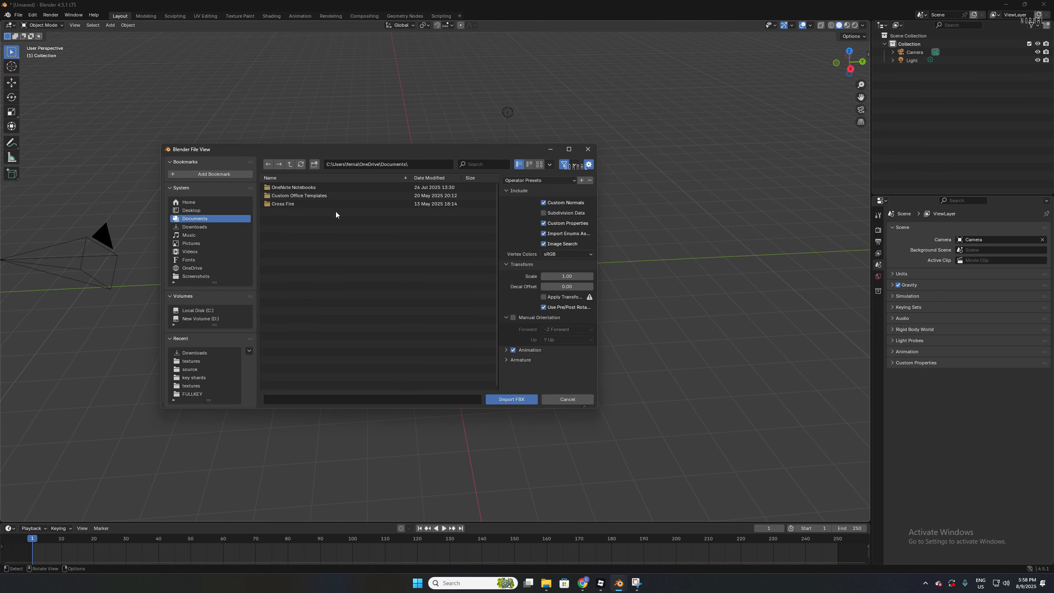
pyautogui.click(199, 228)
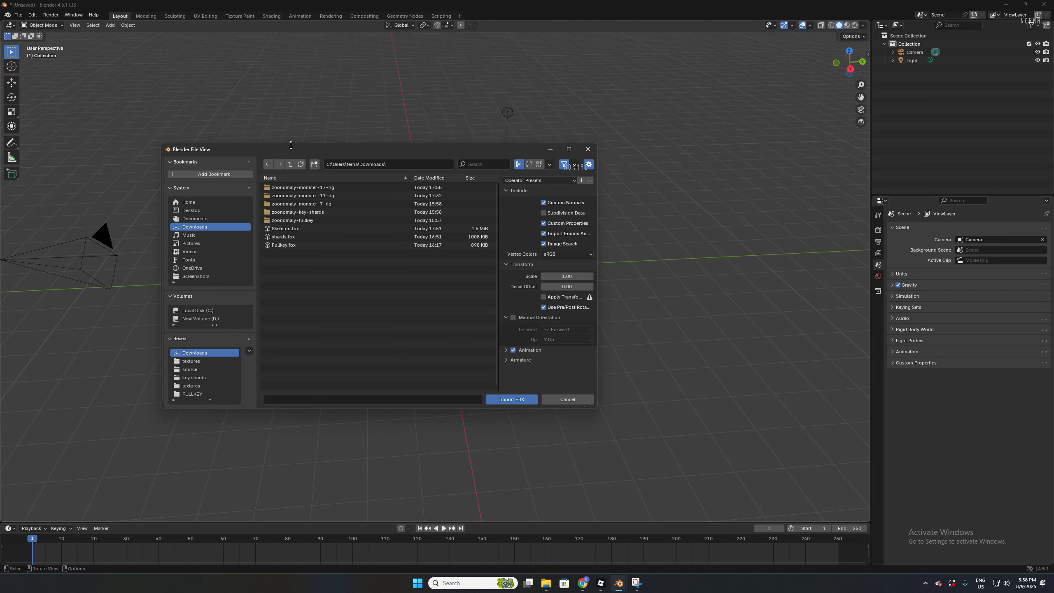
pyautogui.doubleClick(306, 188)
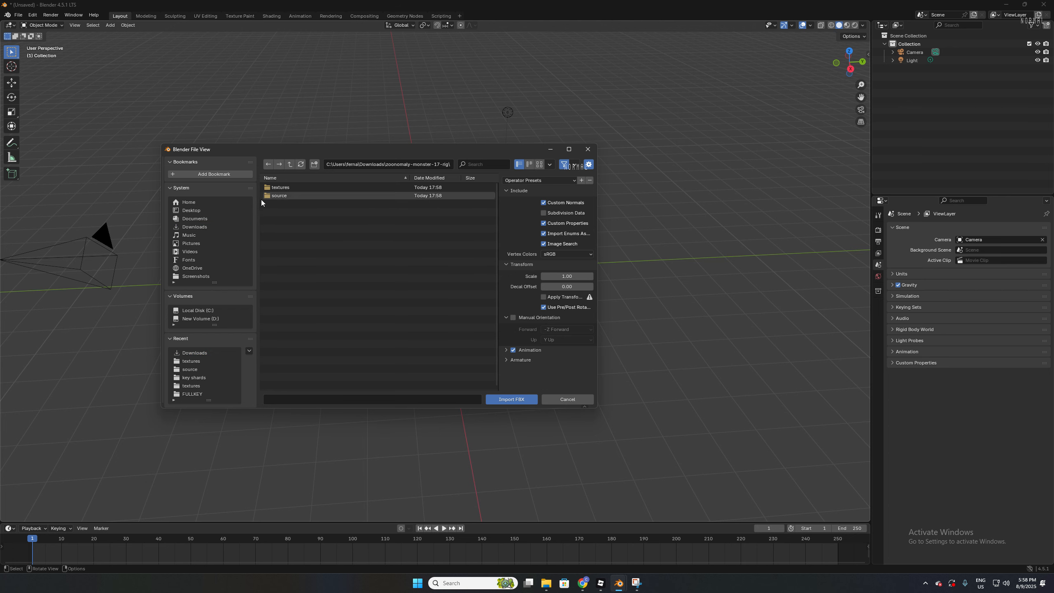
pyautogui.click(288, 188)
pyautogui.doubleClick(288, 195)
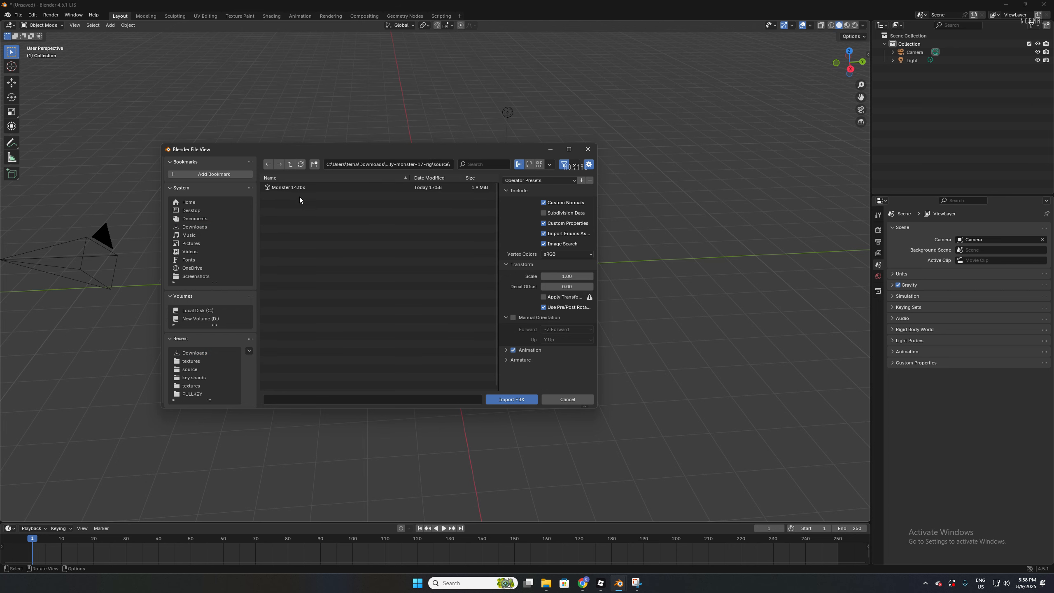
pyautogui.click(296, 187)
pyautogui.click(518, 400)
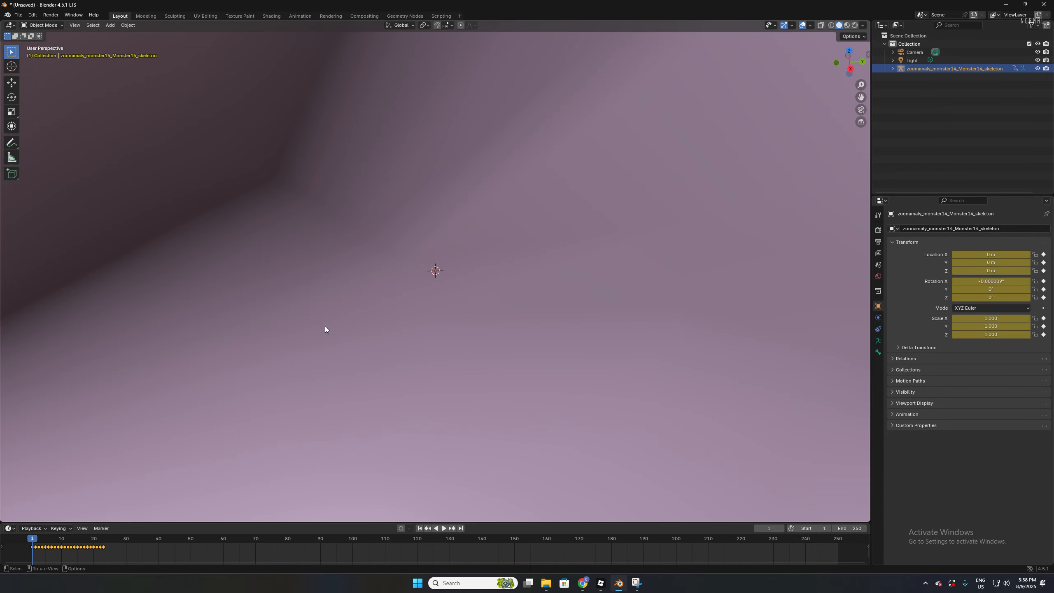
# Switch to the Shading workspace and select the imported monster mesh to display its MONSTER17_MAT material nodes.
pyautogui.scroll(-12, 384, 277)
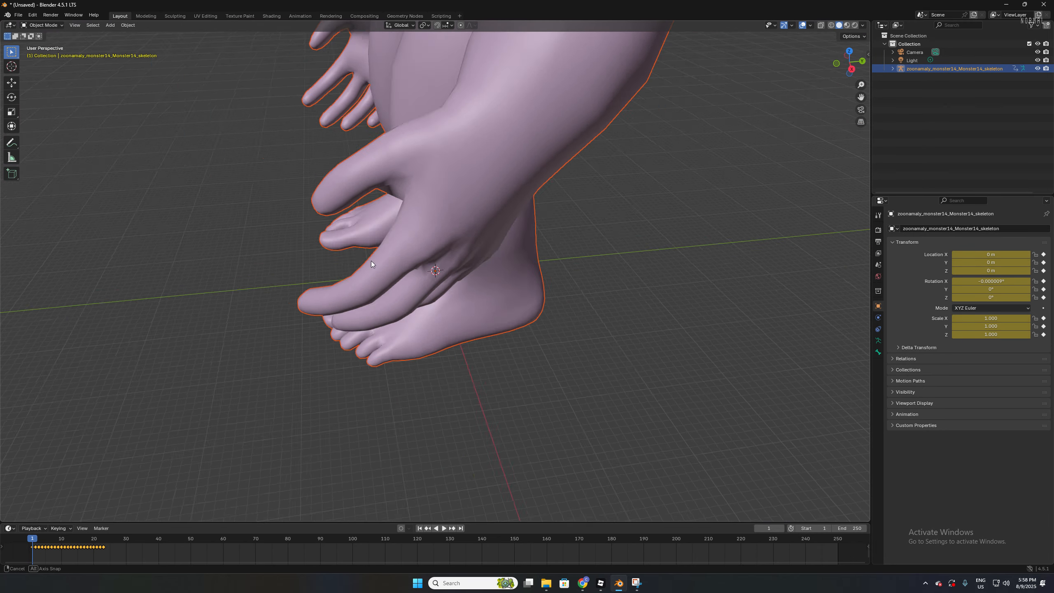
pyautogui.moveTo(371, 260); pyautogui.dragTo(451, 249, button='middle')
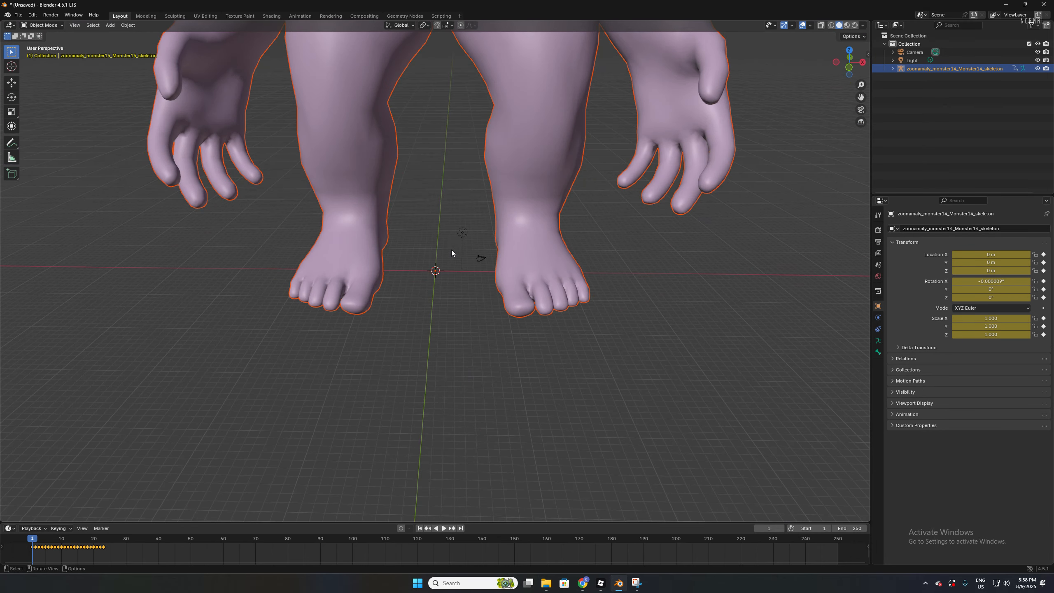
pyautogui.scroll(-7, 451, 245)
pyautogui.scroll(5, 415, 189)
pyautogui.moveTo(356, 247); pyautogui.dragTo(404, 266, button='middle')
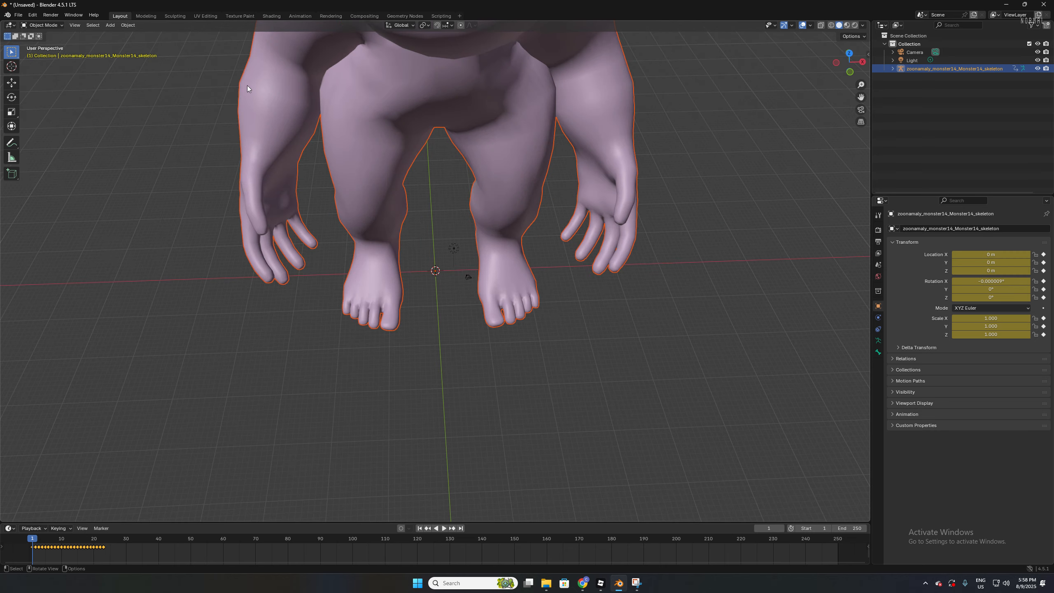
pyautogui.click(264, 17)
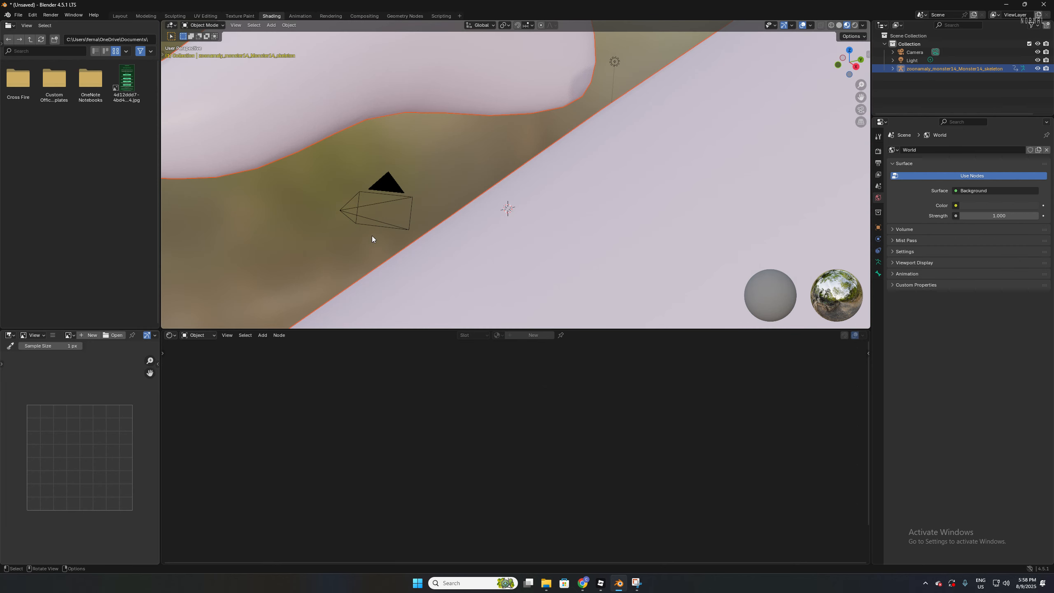
pyautogui.scroll(-5, 440, 207)
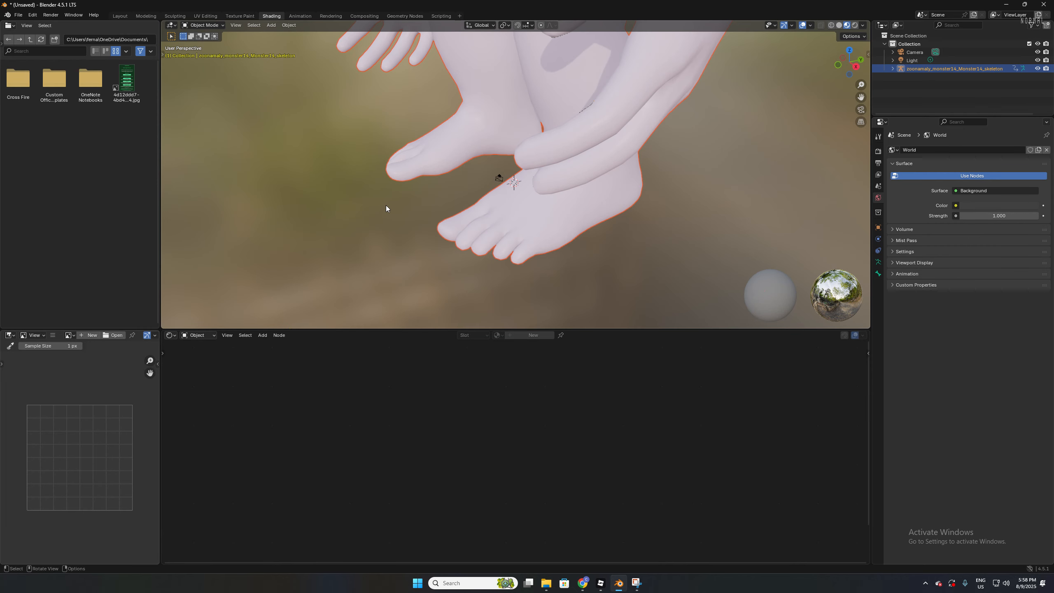
pyautogui.scroll(-5, 386, 205)
pyautogui.click(450, 145)
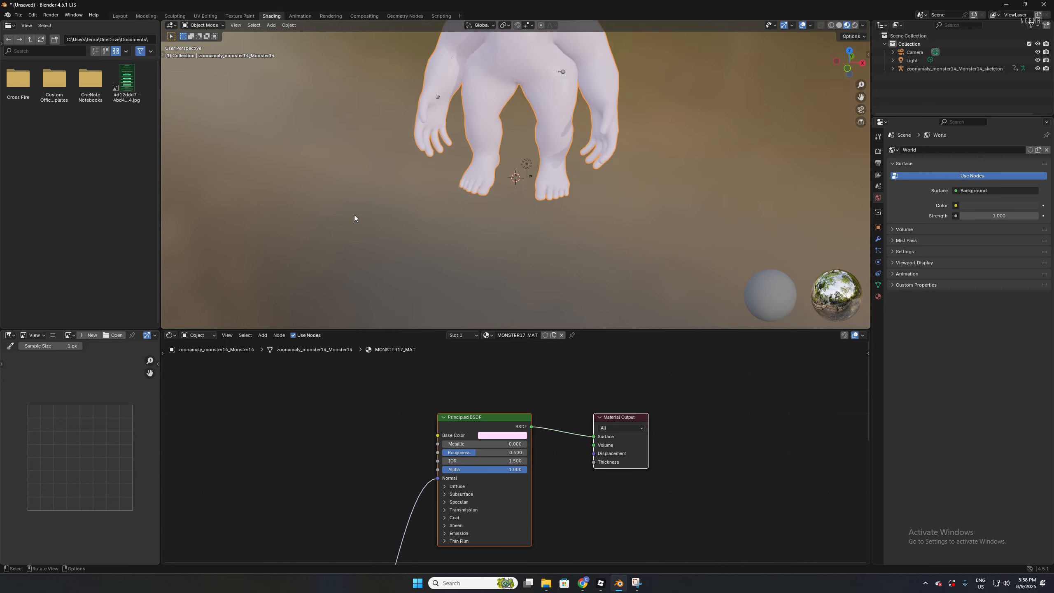
pyautogui.moveTo(354, 214); pyautogui.dragTo(369, 229, button='middle')
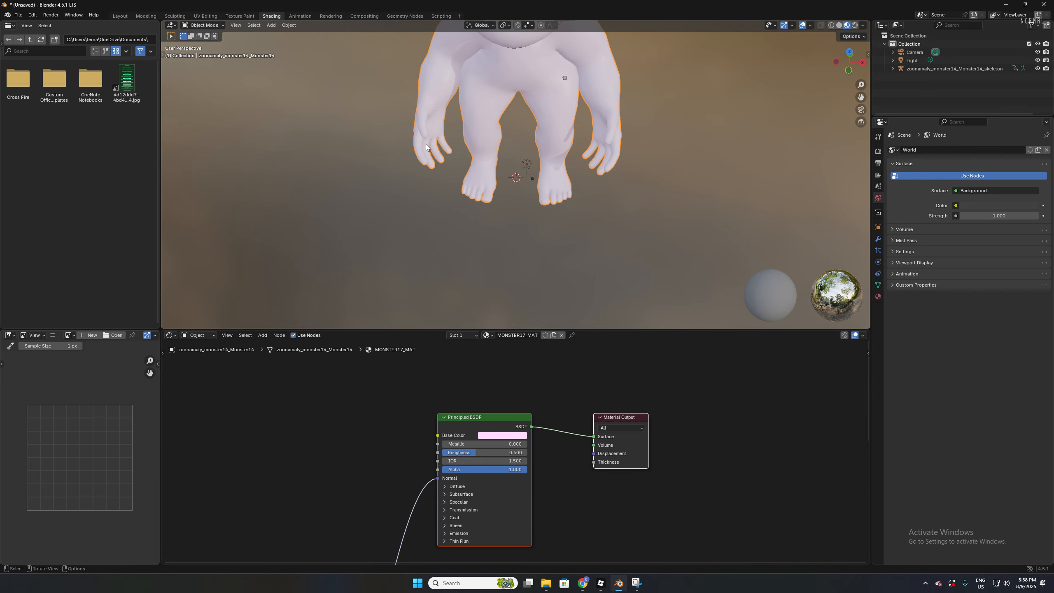
# Assign the existing material named Material to the monster mesh in place of MONSTER17_MAT.
pyautogui.moveTo(426, 379); pyautogui.dragTo(485, 440, button='middle')
pyautogui.click(487, 335)
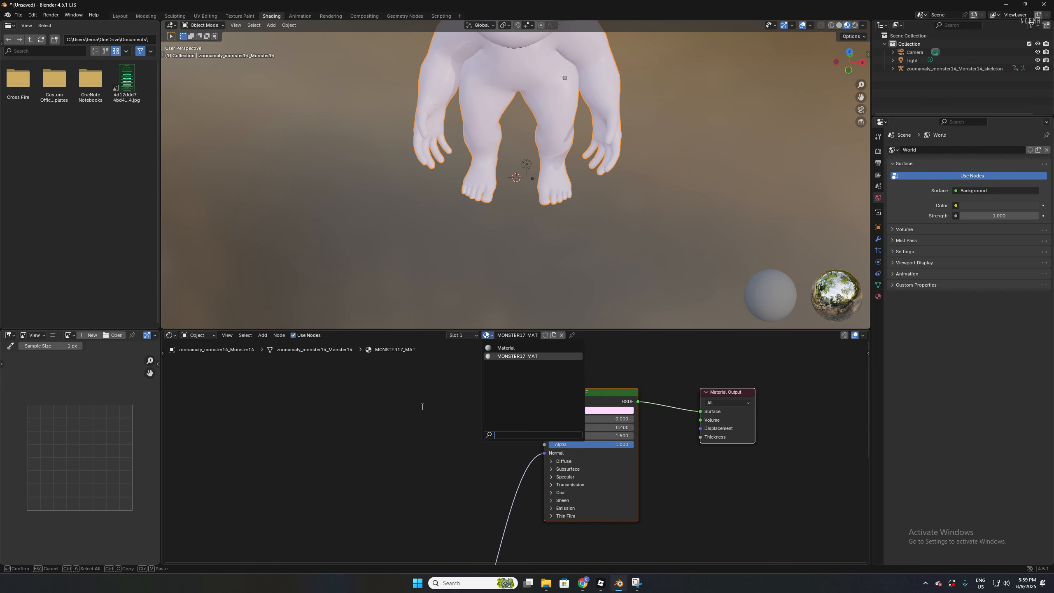
pyautogui.moveTo(444, 404); pyautogui.dragTo(581, 361, button='middle')
pyautogui.click(487, 335)
pyautogui.click(490, 348)
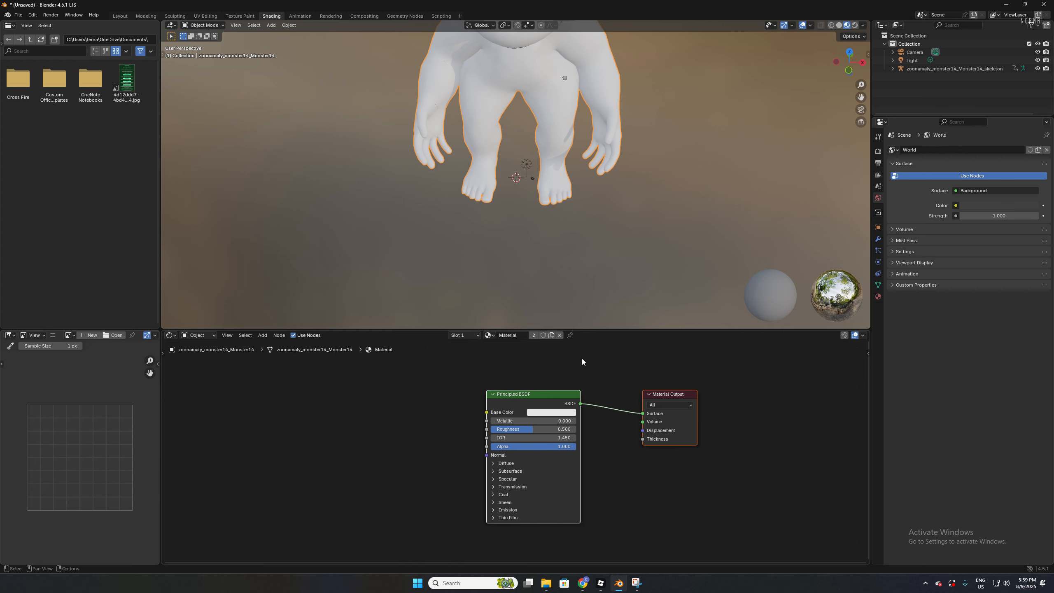
# Add an Image Texture node to Material and connect its Color output to the Principled BSDF's Base Color.
pyautogui.click(263, 335)
pyautogui.moveTo(275, 391)
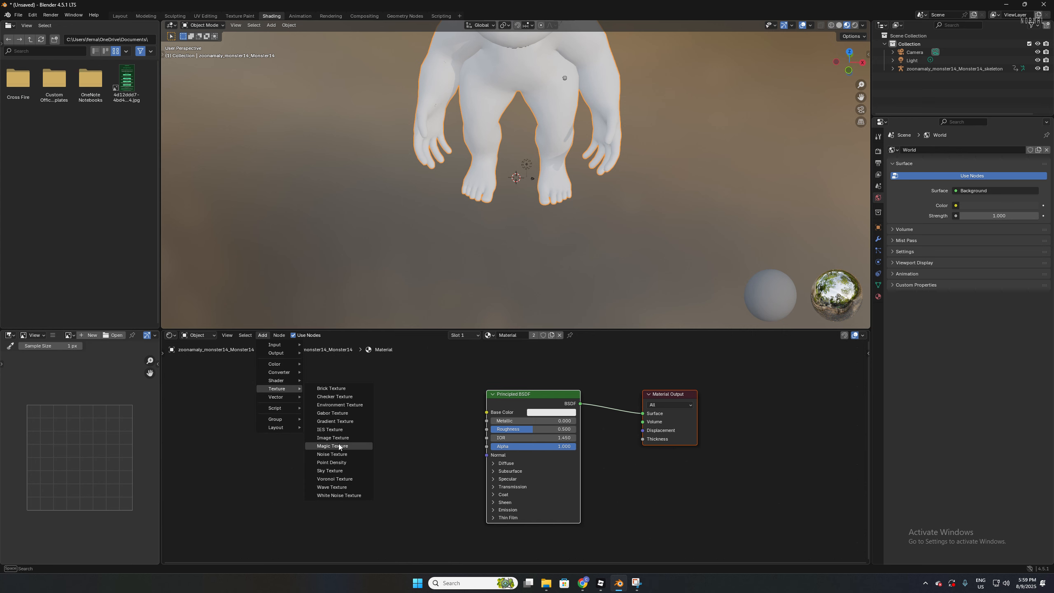
pyautogui.click(339, 437)
pyautogui.click(351, 439)
pyautogui.moveTo(419, 448); pyautogui.dragTo(486, 412)
# Load body_n_(1).png from the textures folder of zoonomaly-monster-17-rig in Downloads into the Image Texture node.
pyautogui.click(385, 467)
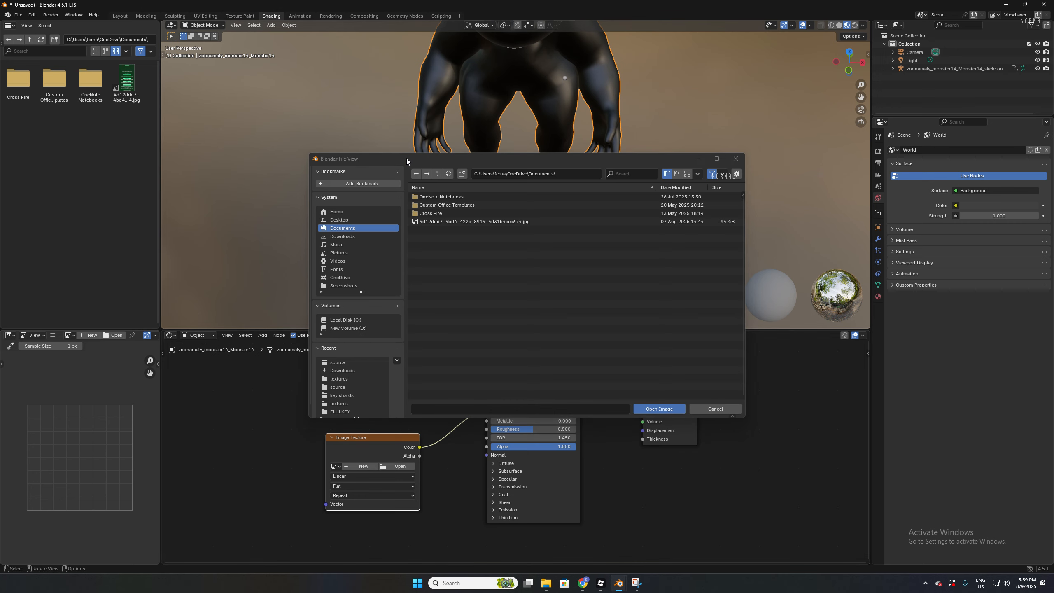
pyautogui.moveTo(407, 160); pyautogui.dragTo(328, 191)
pyautogui.click(271, 268)
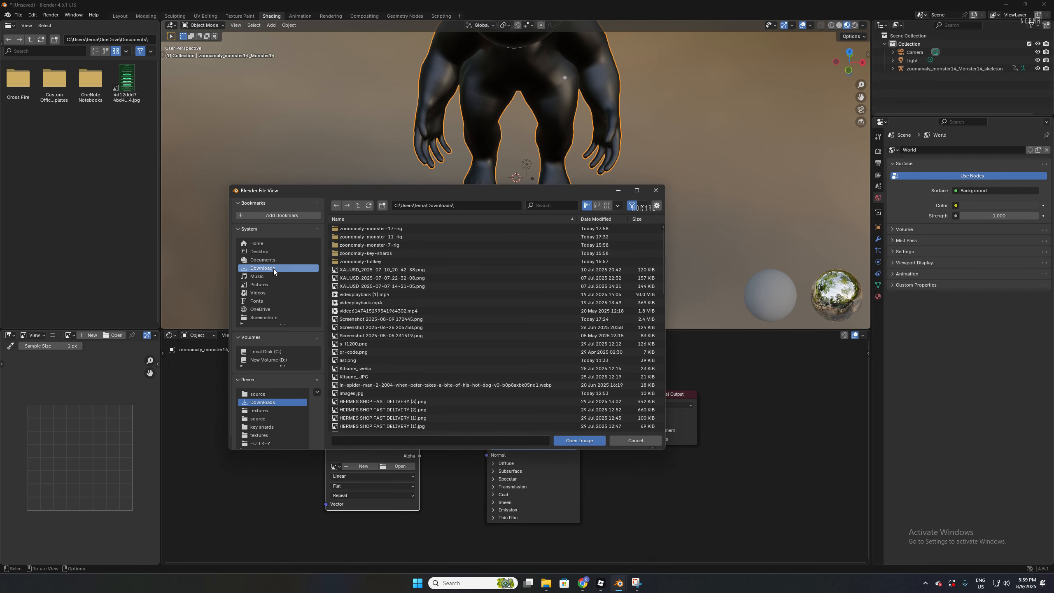
pyautogui.doubleClick(369, 230)
pyautogui.doubleClick(366, 230)
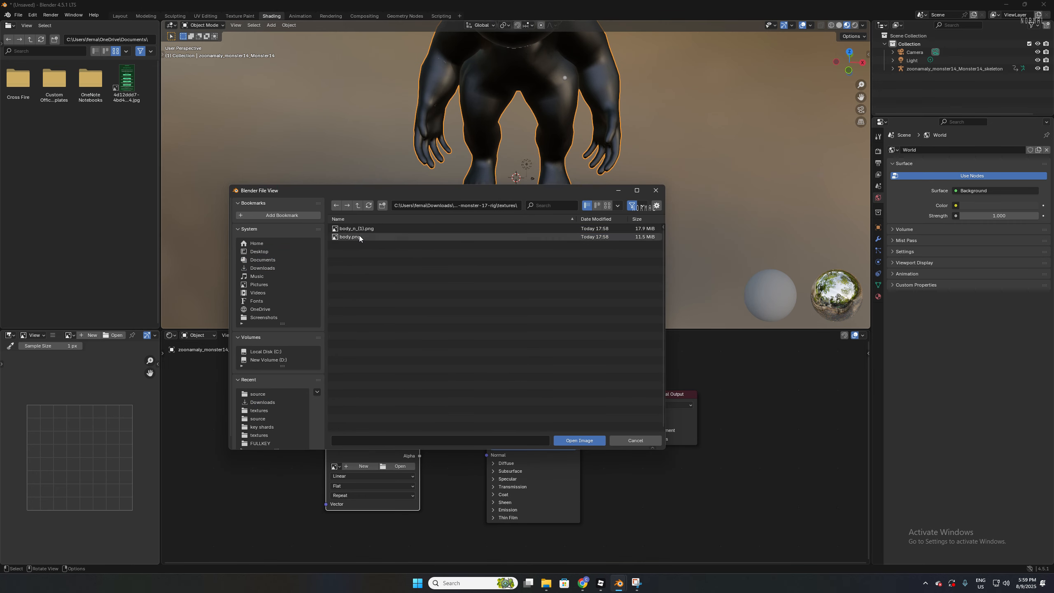
pyautogui.click(358, 236)
pyautogui.click(357, 229)
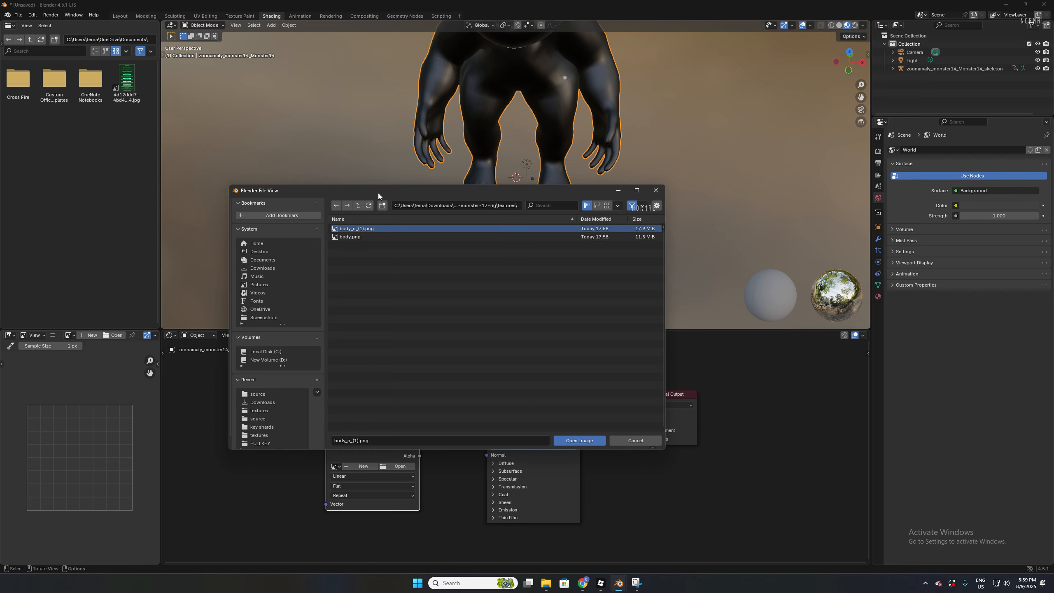
pyautogui.moveTo(376, 187); pyautogui.dragTo(312, 225)
pyautogui.click(511, 481)
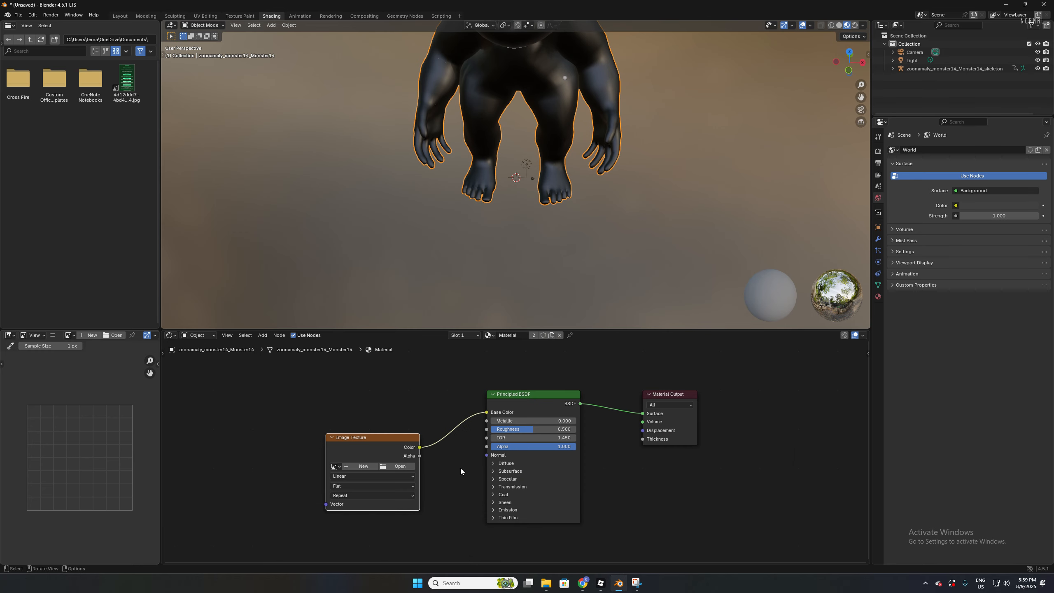
# Enable Fake User for the body_n_(1).png image and for the material named Material.
pyautogui.moveTo(364, 437)
pyautogui.mouseDown()
pyautogui.moveTo(351, 415)
pyautogui.moveTo(365, 430)
pyautogui.mouseUp()
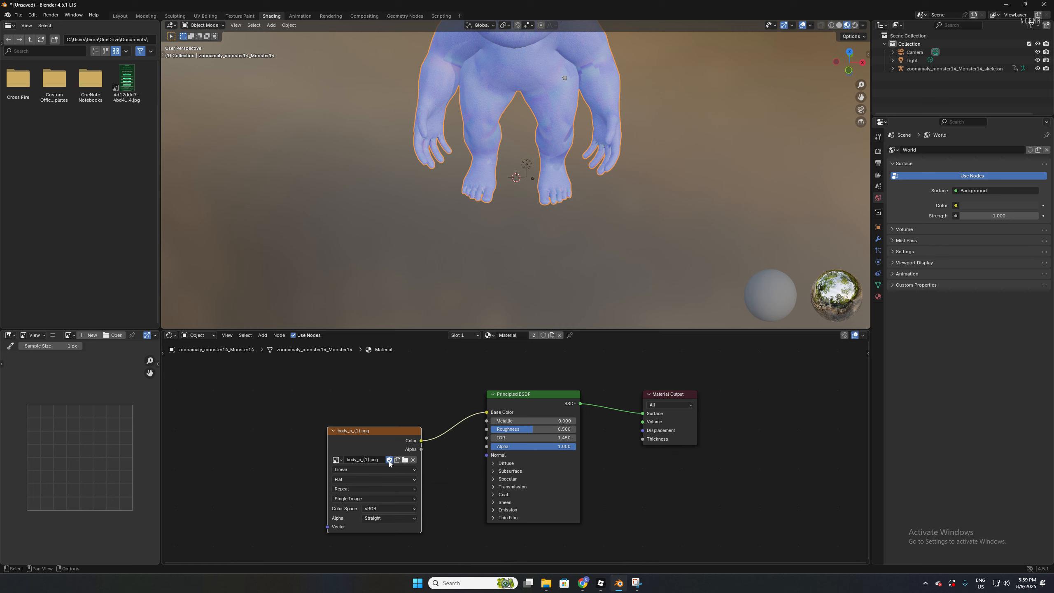
pyautogui.click(542, 335)
pyautogui.scroll(-2, 475, 223)
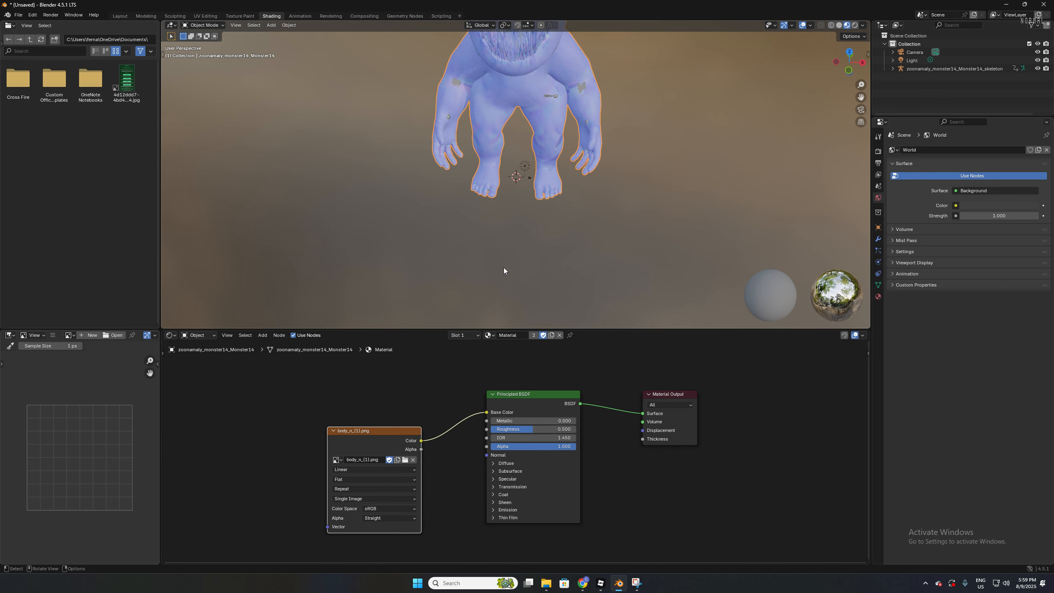
# Assign MONSTER17_MAT to the monster mesh again and bring its Normal Map node into view.
pyautogui.click(489, 335)
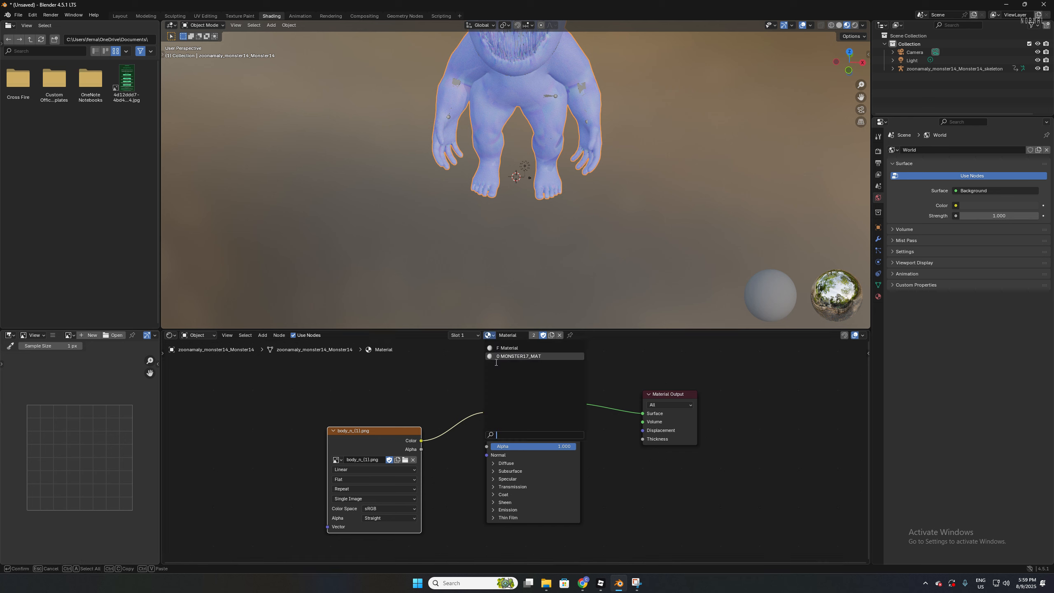
pyautogui.click(497, 356)
pyautogui.scroll(-2, 415, 415)
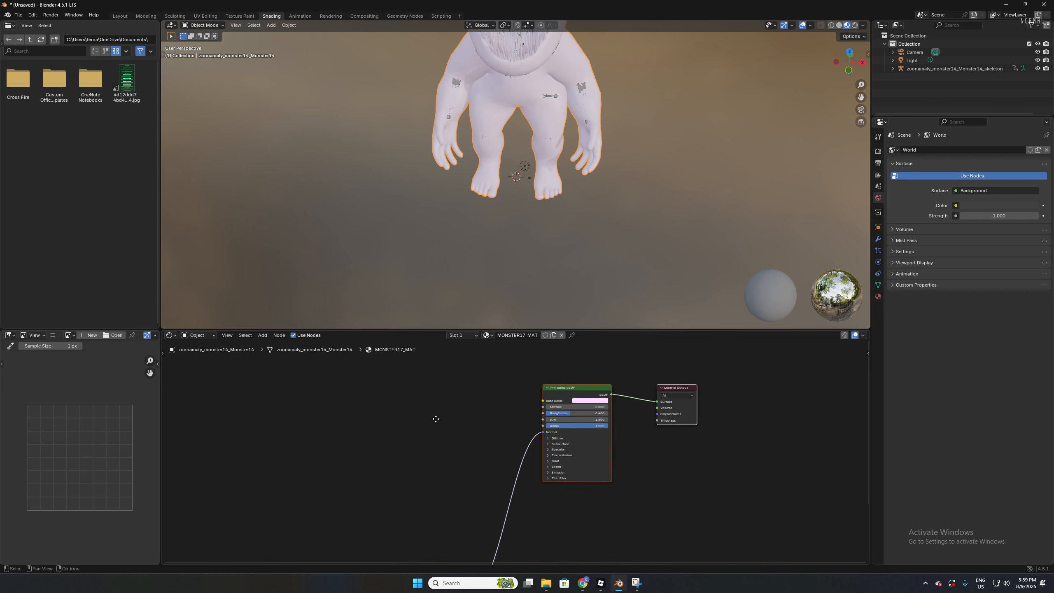
pyautogui.moveTo(435, 418); pyautogui.dragTo(430, 380, button='middle')
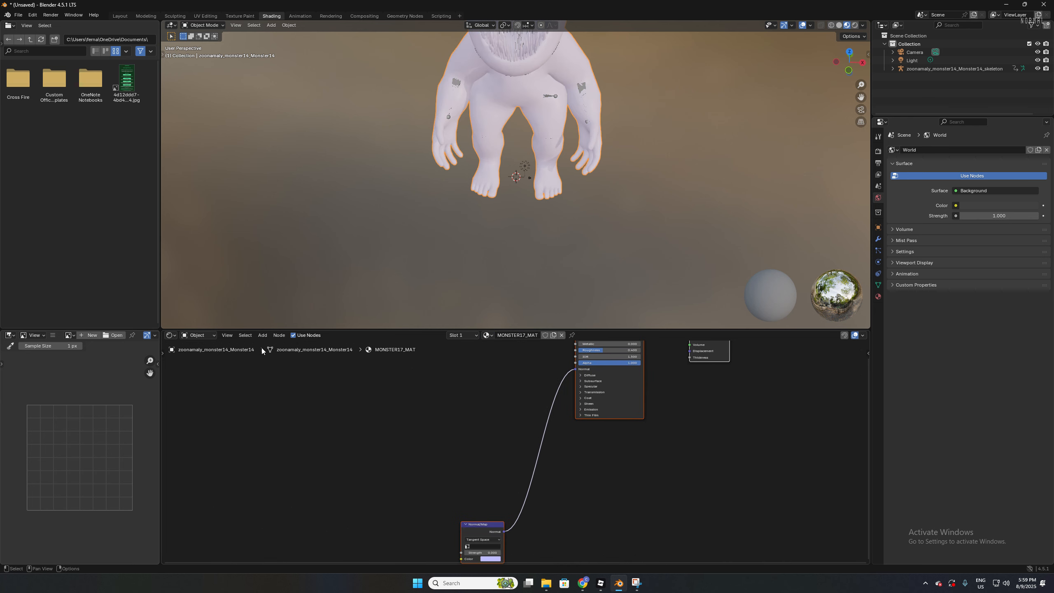
# Add an Image Texture node to MONSTER17_MAT and link its Color output to the Principled BSDF's Base Color.
pyautogui.click(263, 336)
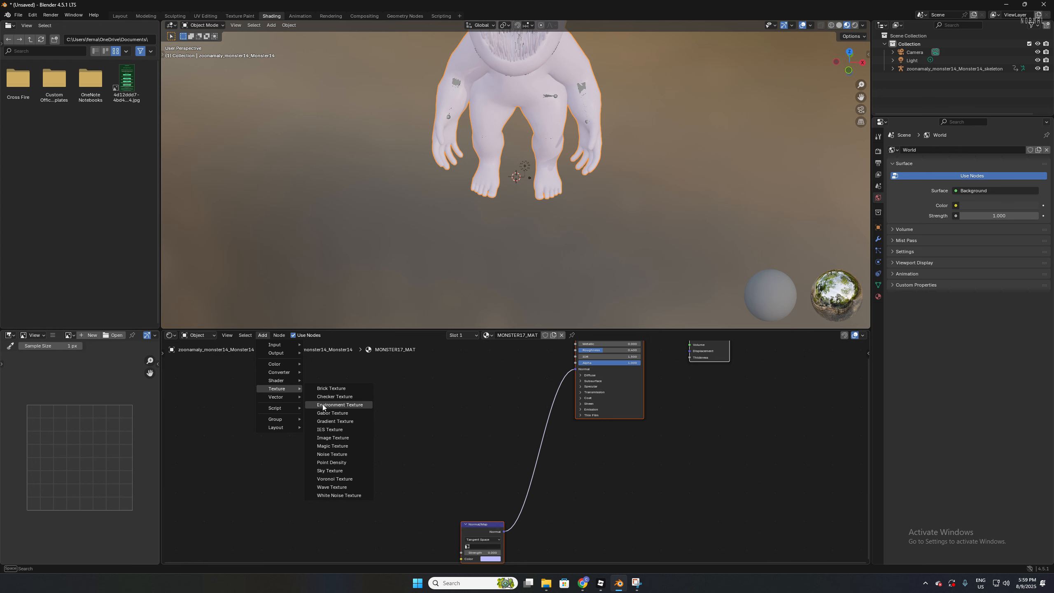
pyautogui.click(332, 439)
pyautogui.click(450, 372)
pyautogui.moveTo(542, 387); pyautogui.dragTo(512, 445, button='middle')
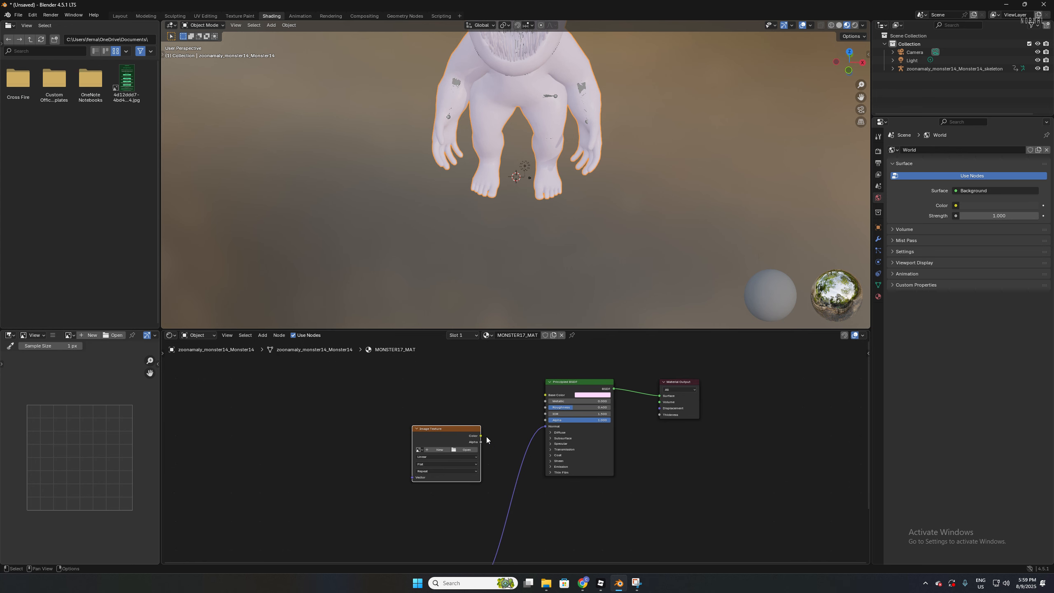
pyautogui.moveTo(479, 435); pyautogui.dragTo(545, 395)
# Load body.png from the textures folder of zoonomaly-monster-17-rig in Downloads as the base color image.
pyautogui.click(454, 450)
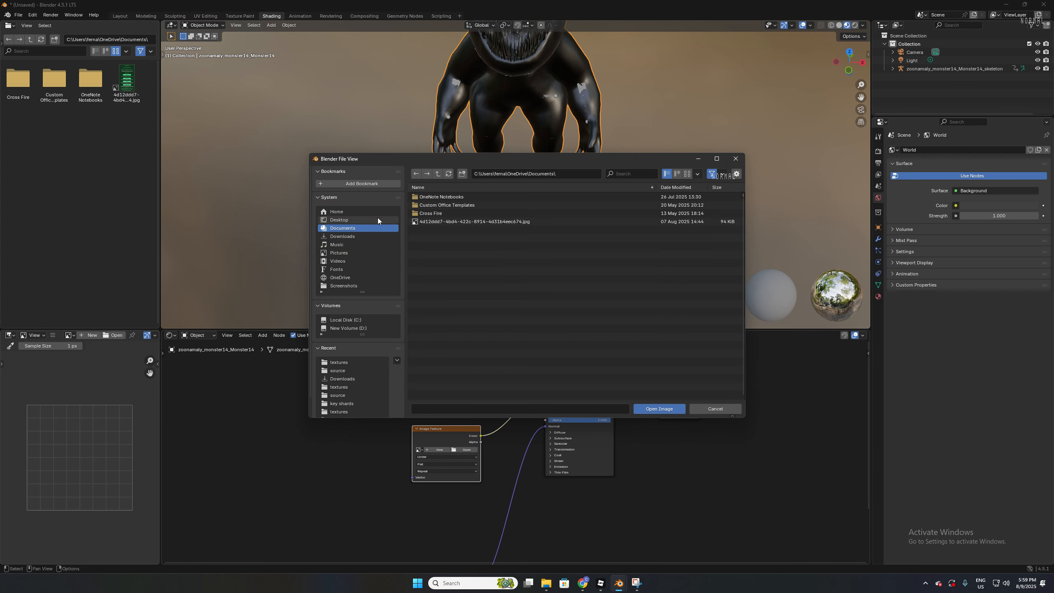
pyautogui.click(350, 236)
pyautogui.moveTo(426, 158); pyautogui.dragTo(394, 207)
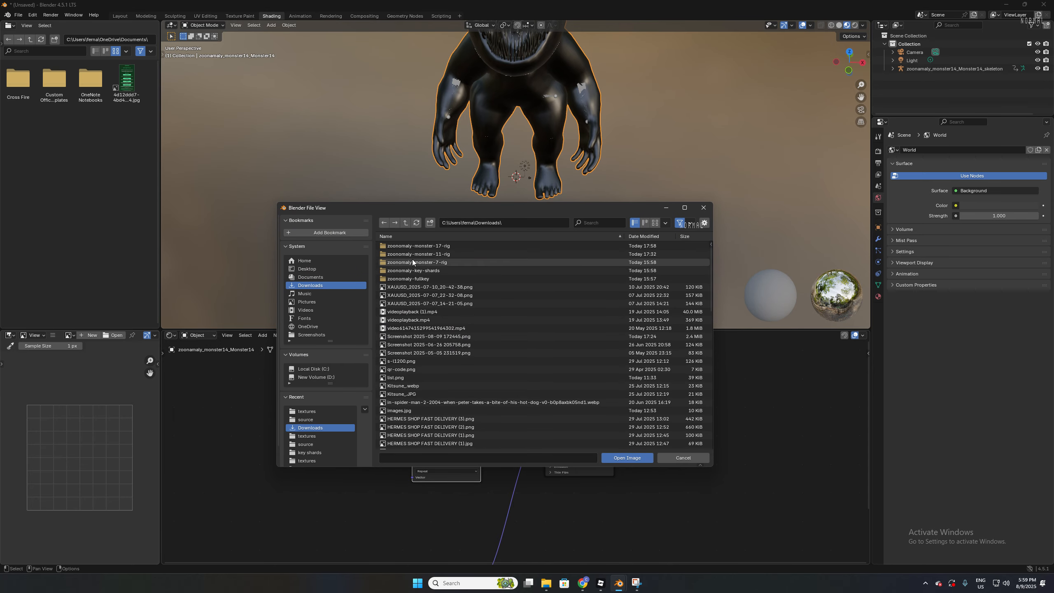
pyautogui.doubleClick(416, 247)
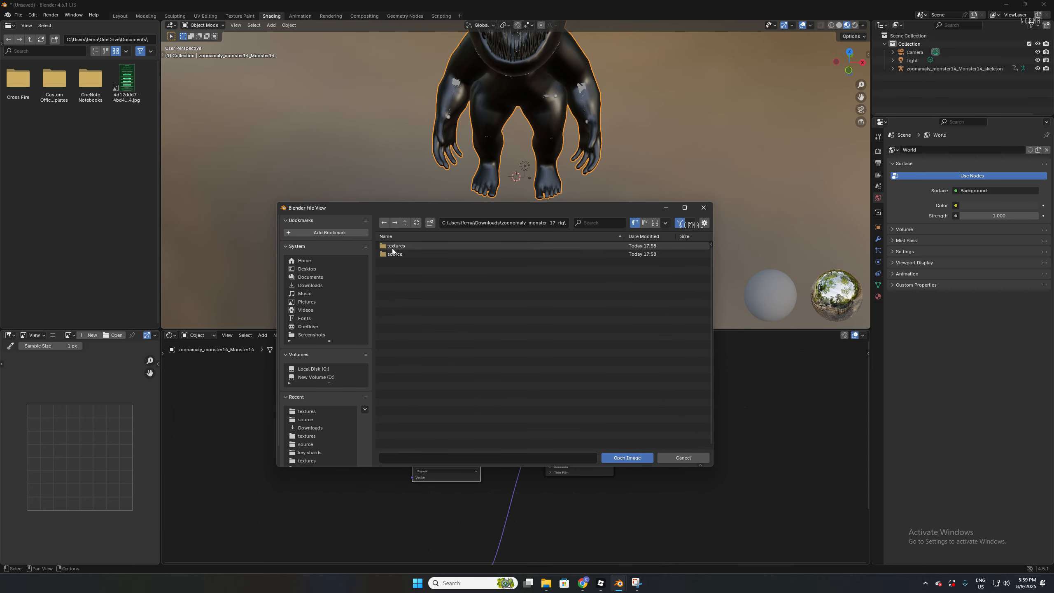
pyautogui.doubleClick(392, 246)
pyautogui.click(402, 255)
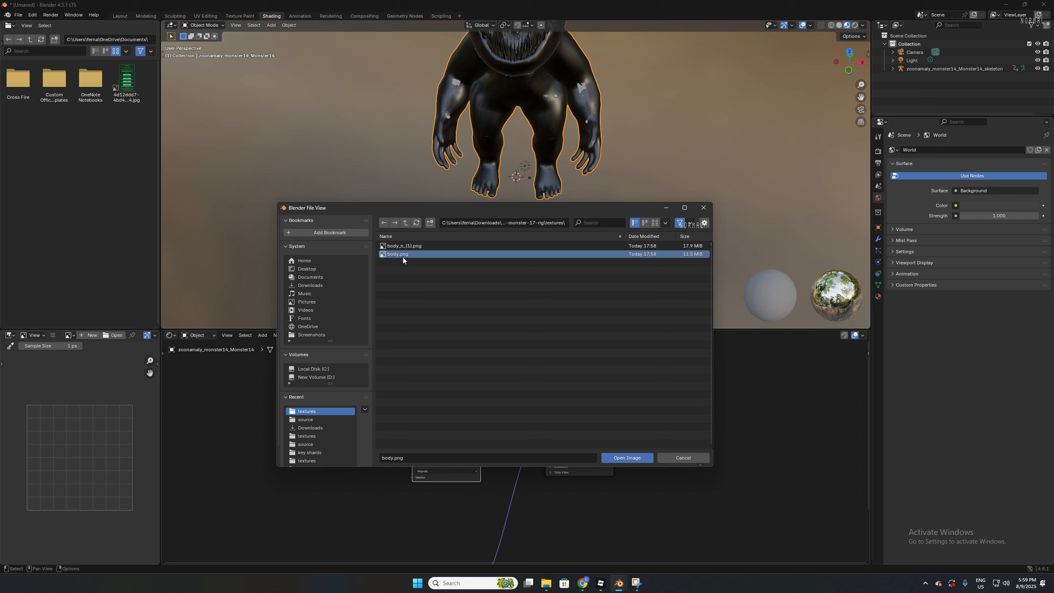
pyautogui.click(627, 456)
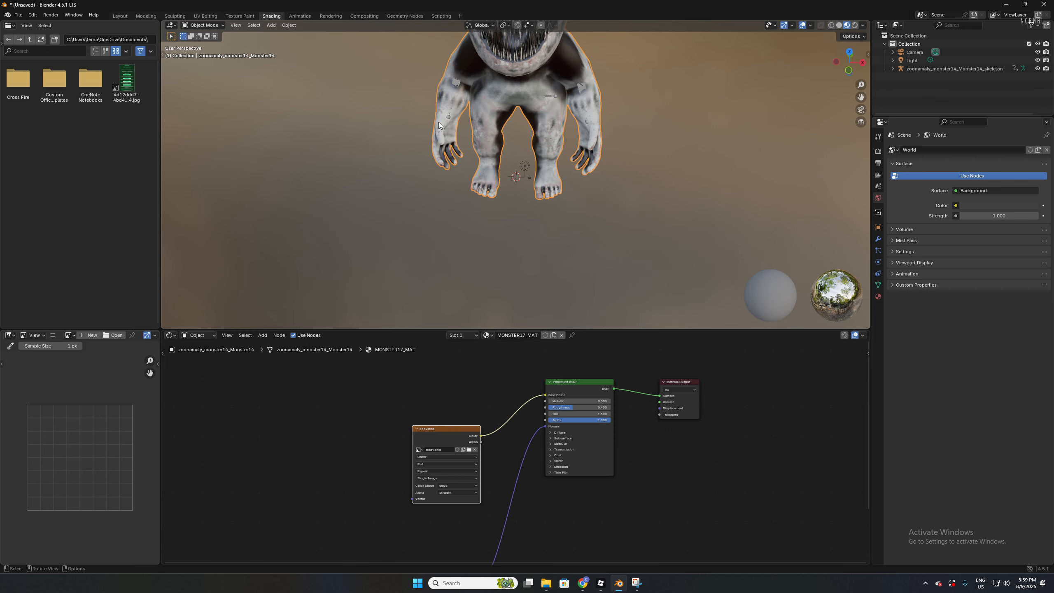
pyautogui.scroll(-3, 515, 106)
pyautogui.scroll(2, 522, 134)
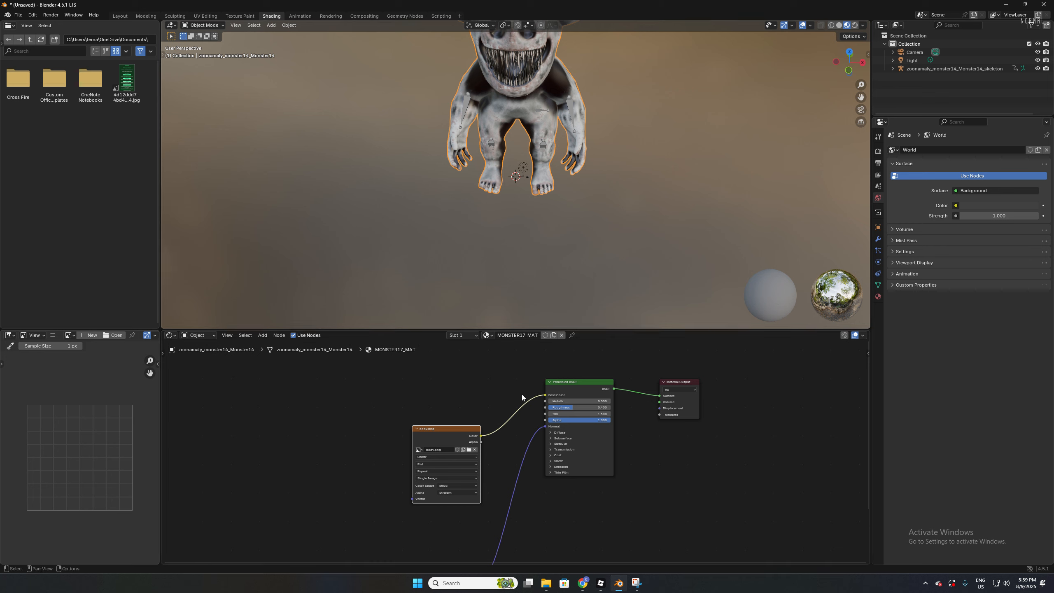
# Enable Fake User for MONSTER17_MAT and its body.png image.
pyautogui.click(545, 335)
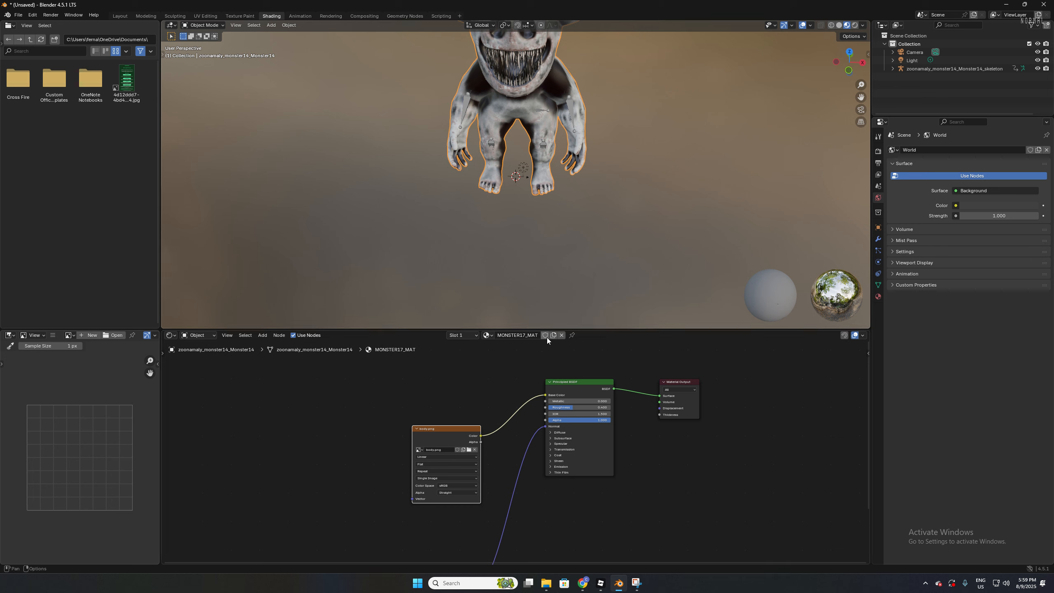
pyautogui.click(454, 450)
pyautogui.click(459, 449)
pyautogui.click(458, 449)
# Add a second Image Texture node beside the Normal Map node and connect its Color output to the Normal Map's Color input.
pyautogui.moveTo(505, 434); pyautogui.dragTo(556, 335, button='middle')
pyautogui.moveTo(273, 388); pyautogui.dragTo(289, 369, button='middle')
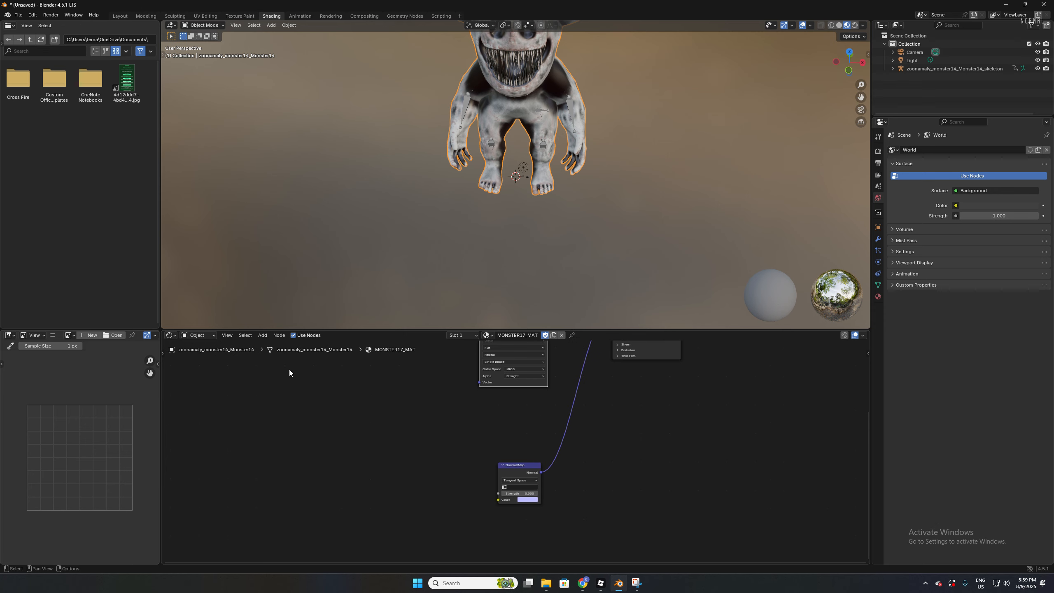
pyautogui.click(262, 335)
pyautogui.moveTo(277, 374)
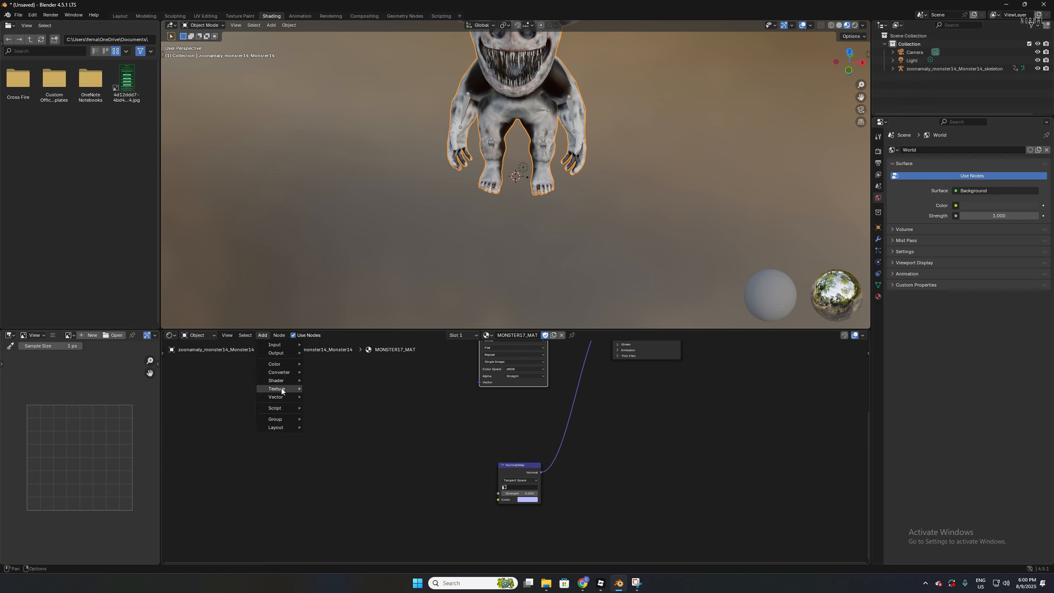
pyautogui.click(334, 438)
pyautogui.click(403, 462)
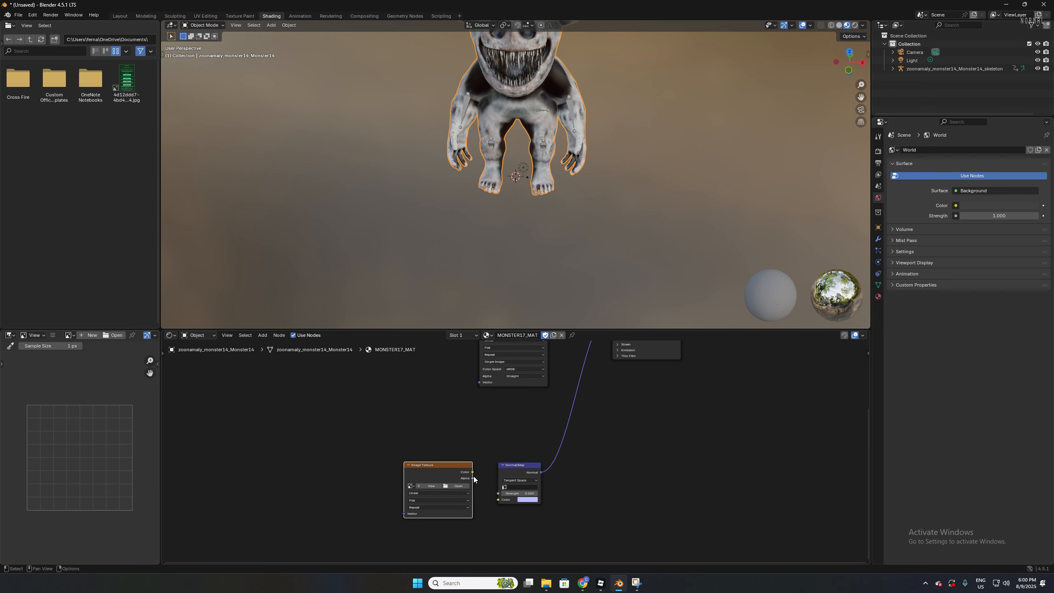
pyautogui.moveTo(473, 473); pyautogui.dragTo(498, 500)
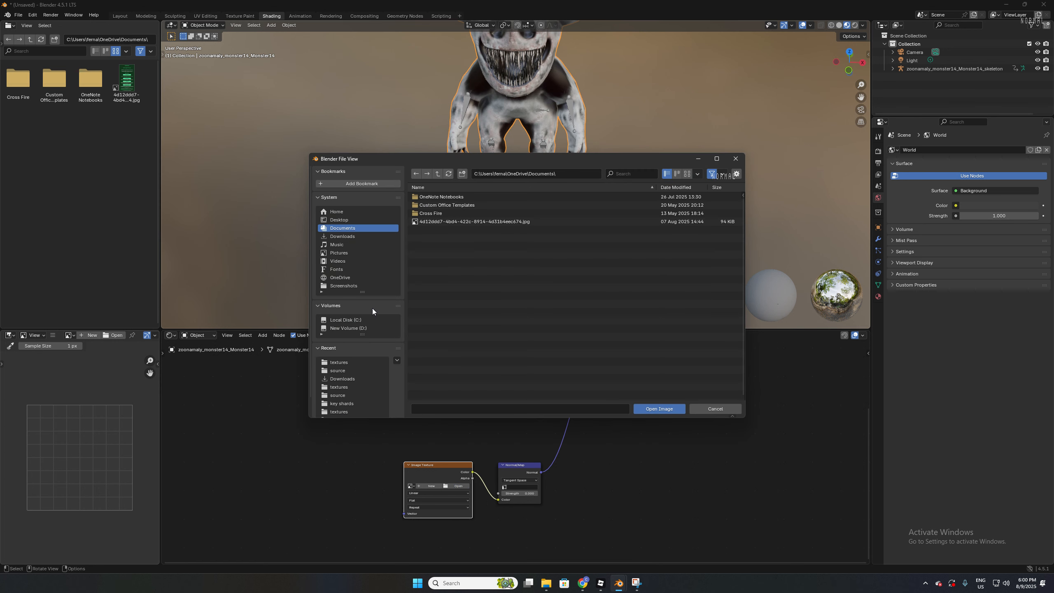
# Load body_n_(1).png from the rig's textures folder in Downloads into the Image Texture node feeding the Normal Map.
pyautogui.click(354, 237)
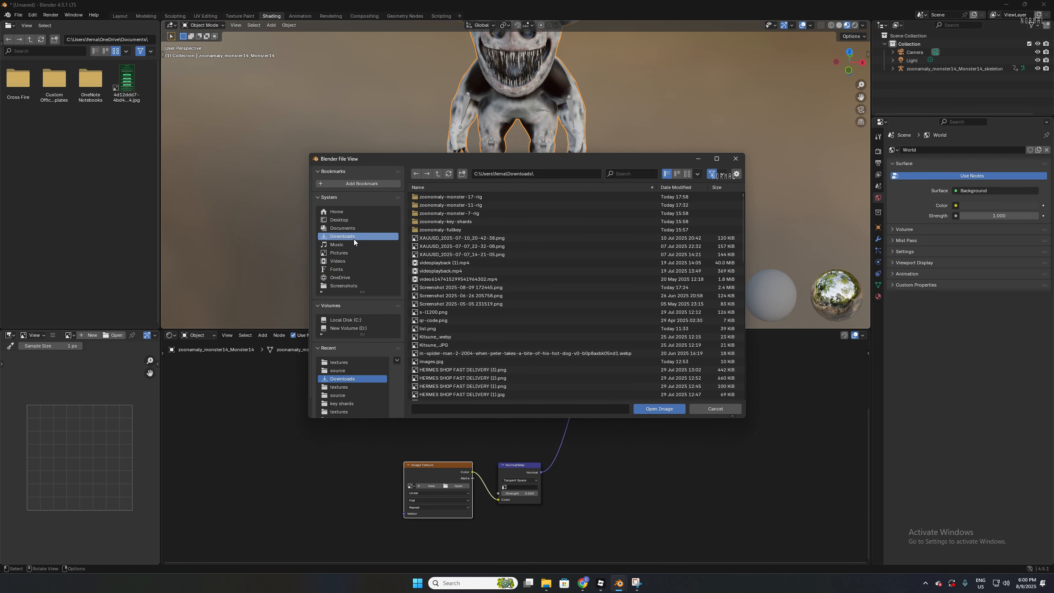
pyautogui.doubleClick(475, 205)
pyautogui.click(430, 205)
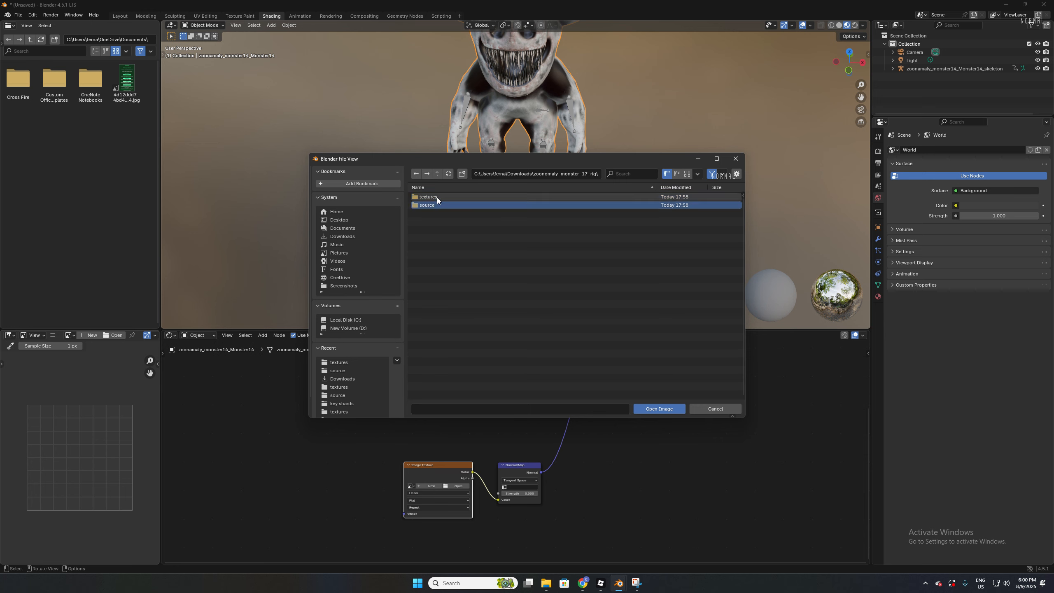
pyautogui.doubleClick(435, 198)
pyautogui.click(439, 205)
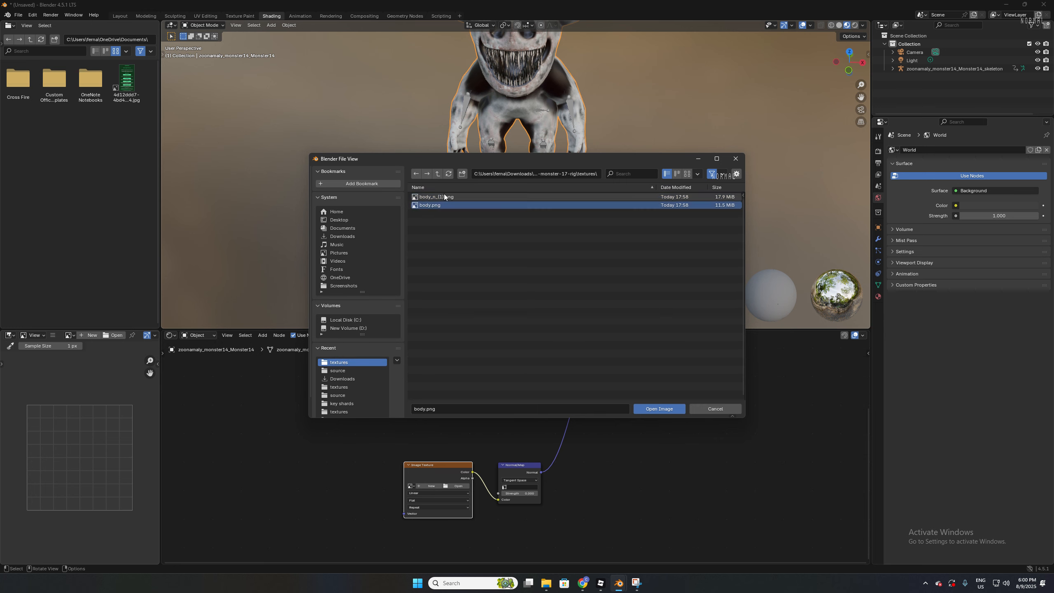
pyautogui.click(444, 197)
pyautogui.click(662, 410)
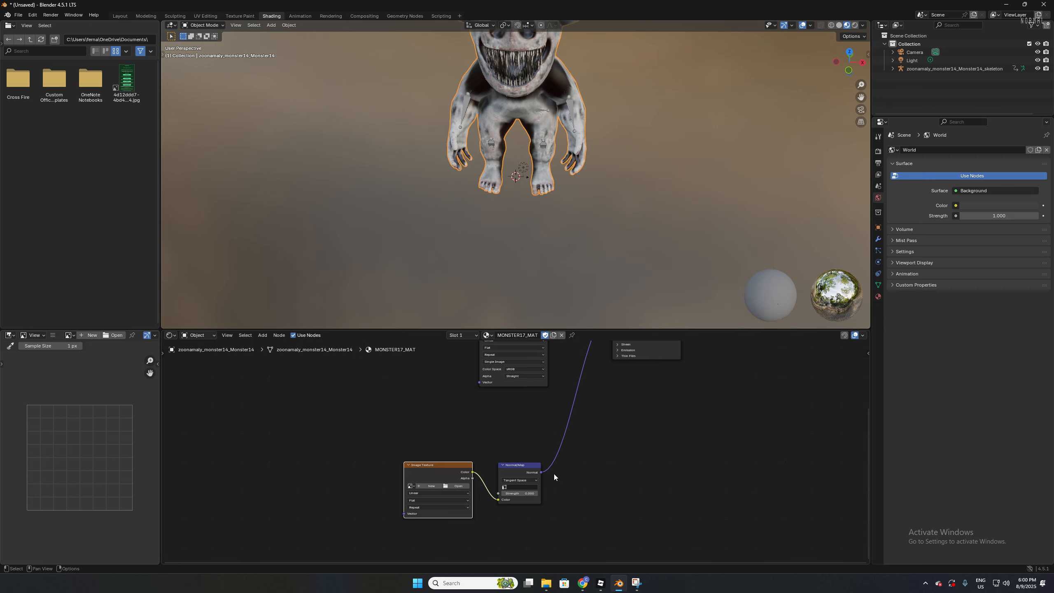
pyautogui.moveTo(461, 444); pyautogui.dragTo(504, 400, button='middle')
pyautogui.moveTo(498, 177); pyautogui.dragTo(494, 198, button='middle')
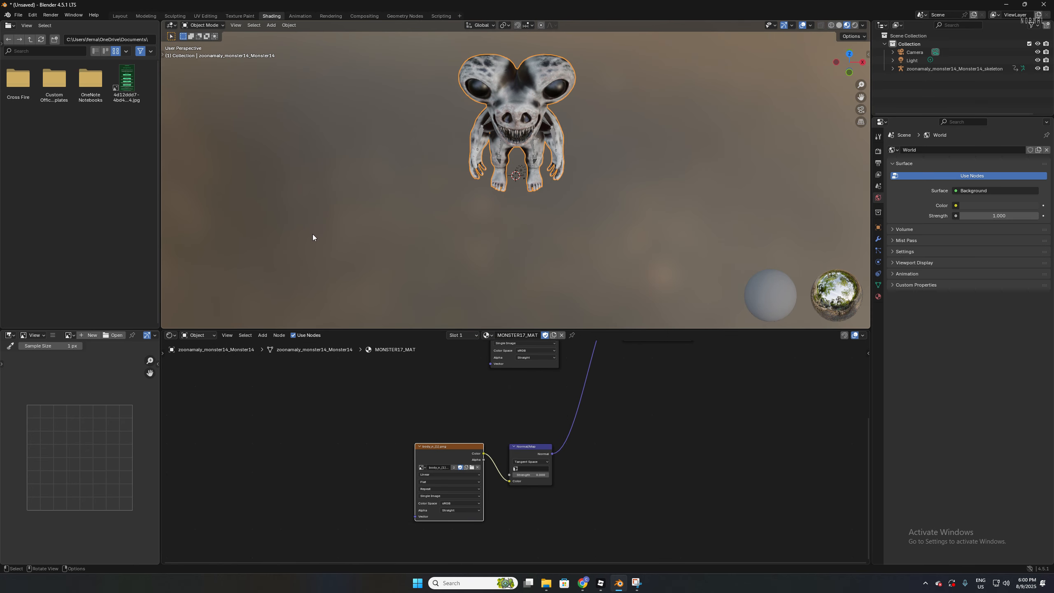
# Switch to the Layout workspace, display the monster mesh's modifier properties and leave all objects deselected.
pyautogui.click(120, 16)
pyautogui.scroll(-5, 404, 246)
pyautogui.moveTo(364, 219); pyautogui.dragTo(320, 191, button='middle')
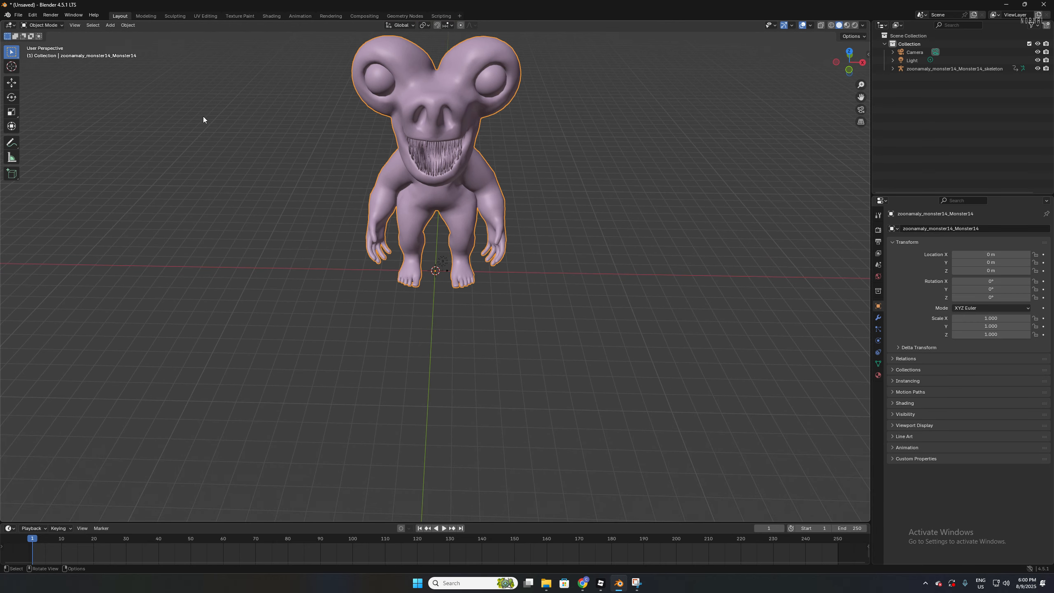
pyautogui.press('a')
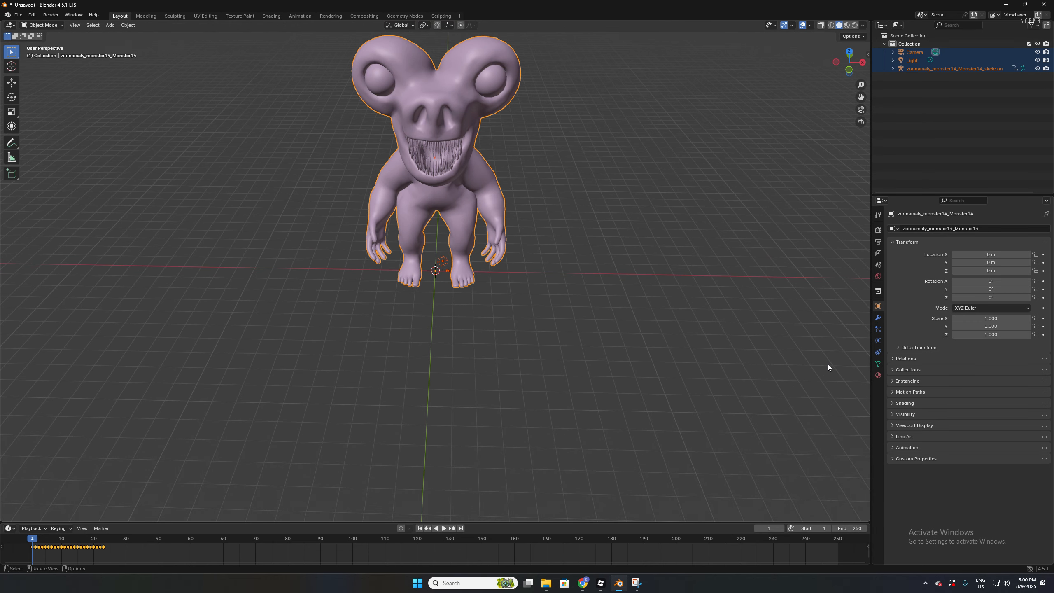
pyautogui.click(878, 318)
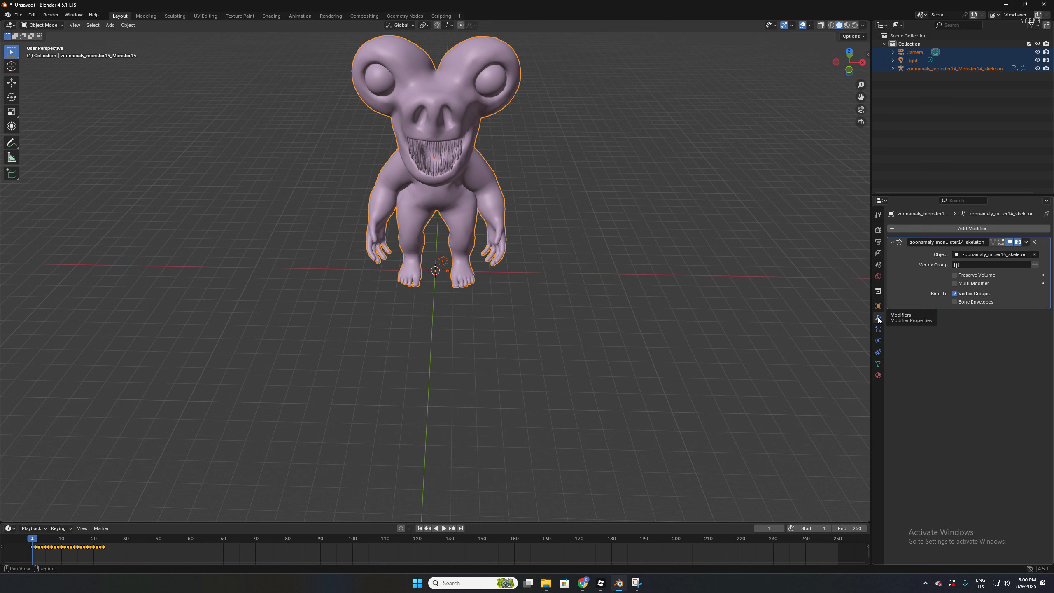
pyautogui.hotkey('alt', 'a')
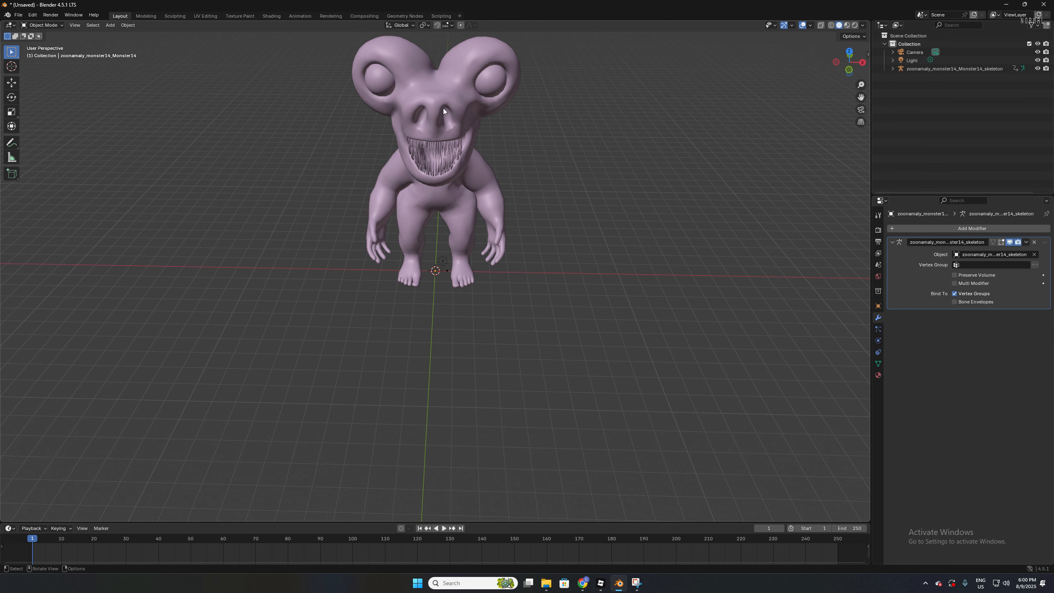
# Select all objects in the scene and add a Decimate modifier to the monster mesh.
pyautogui.press('a')
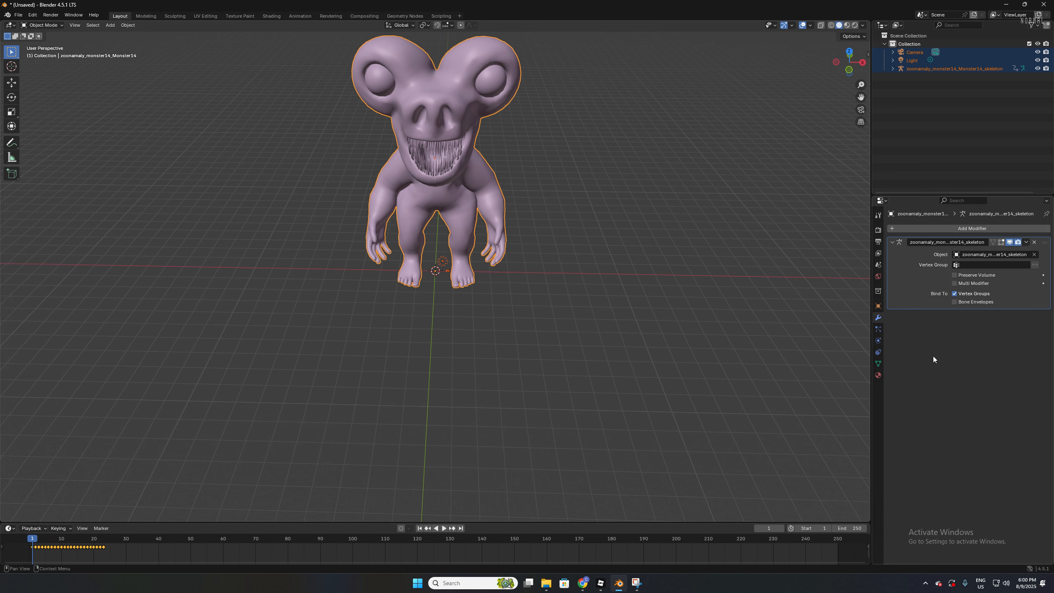
pyautogui.click(971, 228)
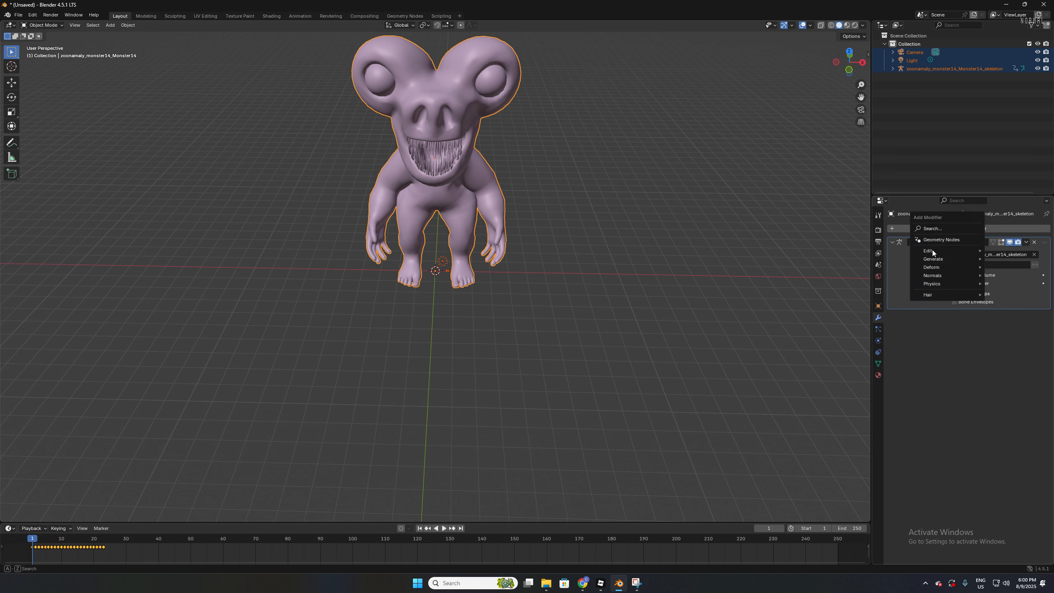
pyautogui.click(913, 230)
pyautogui.click(905, 233)
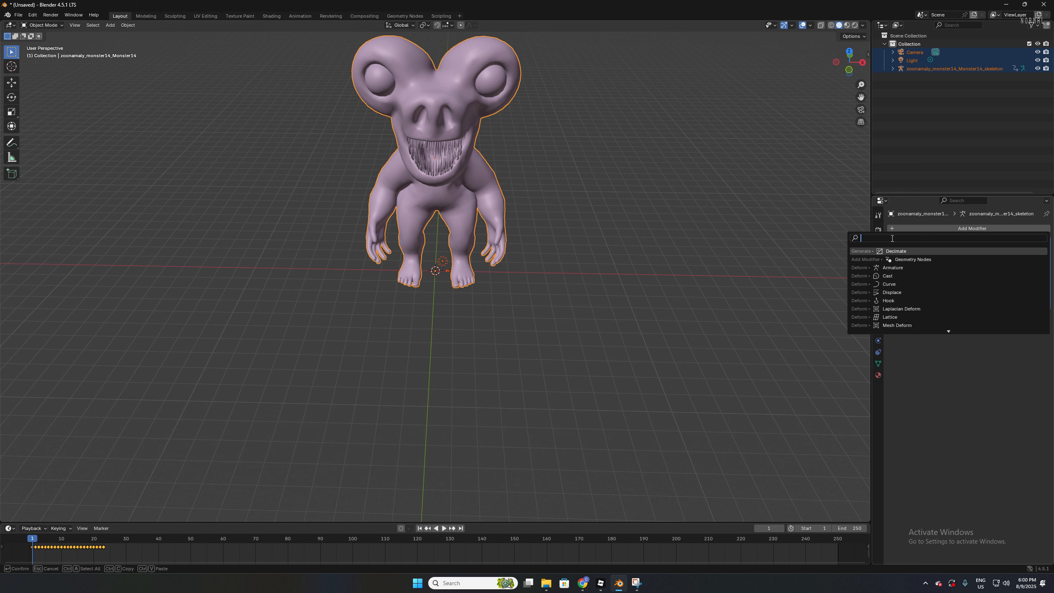
pyautogui.click(902, 252)
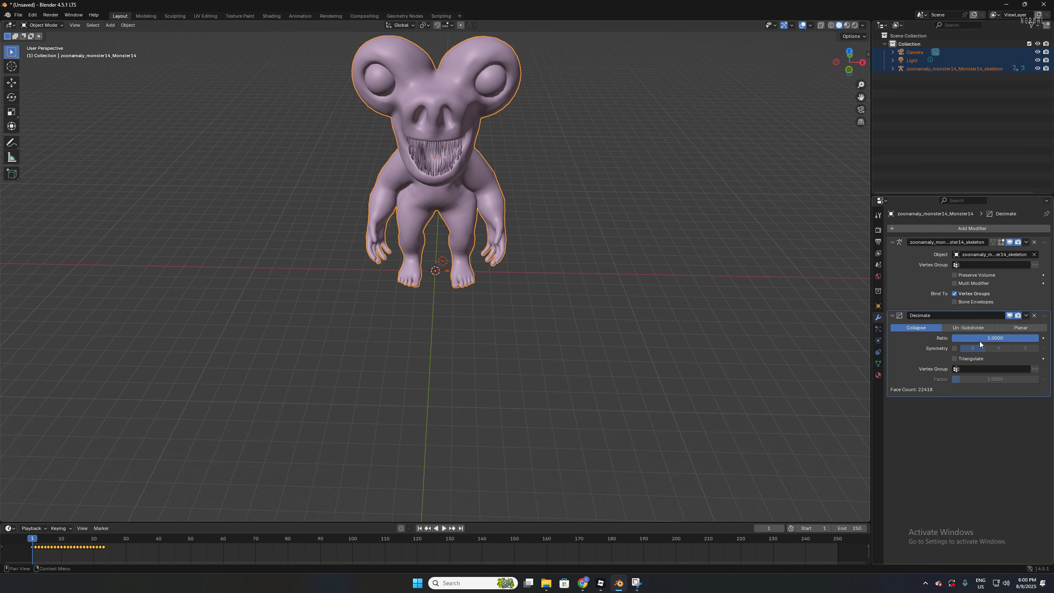
# Try the Decimate modifier's Un-Subdivide mode with several different iteration values.
pyautogui.click(961, 328)
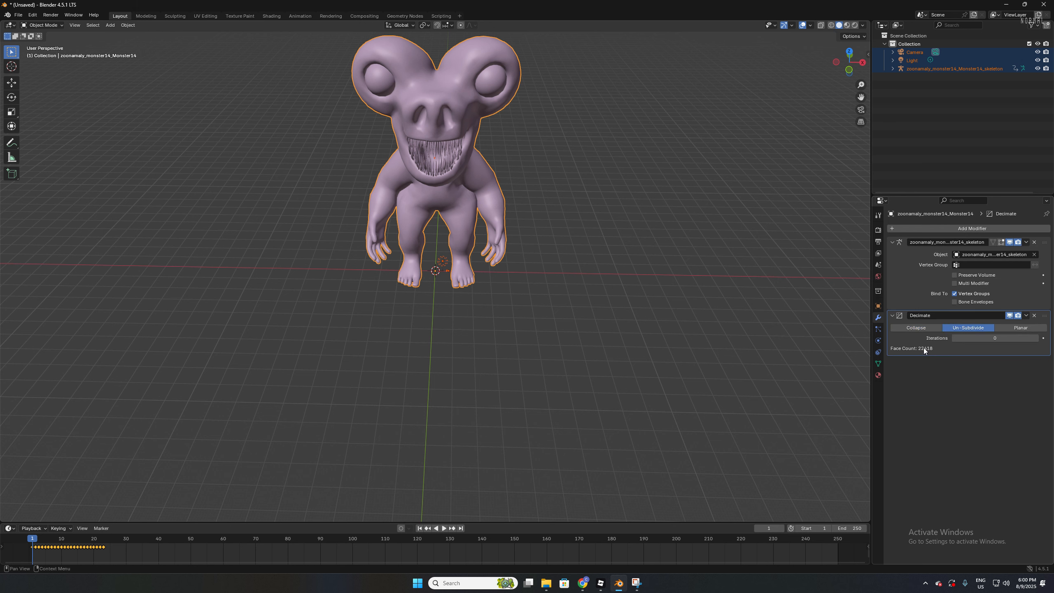
pyautogui.click(1043, 338)
pyautogui.click(1042, 338)
pyautogui.click(1037, 338)
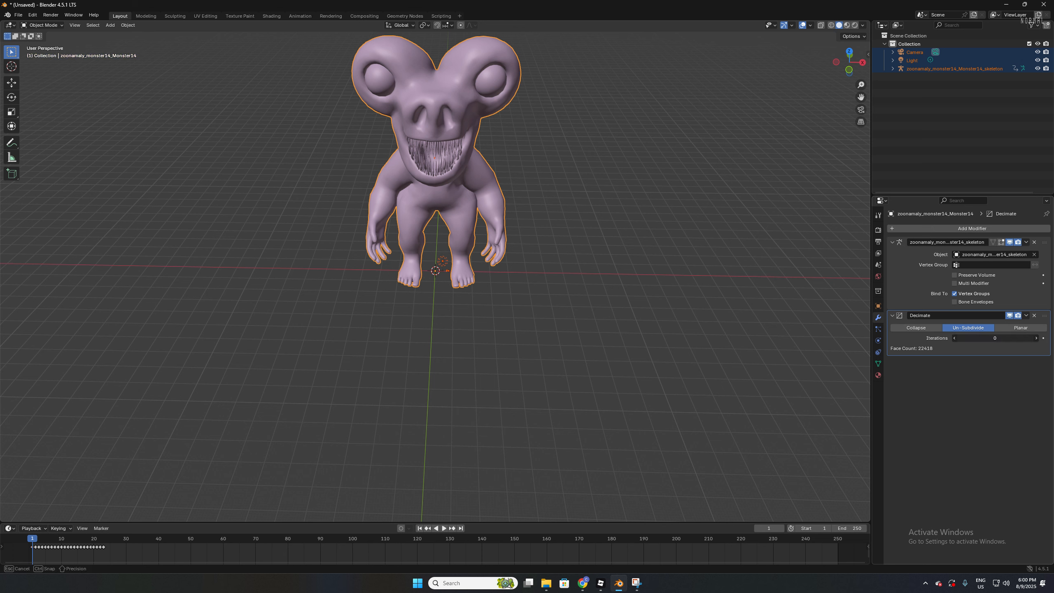
pyautogui.write('3')
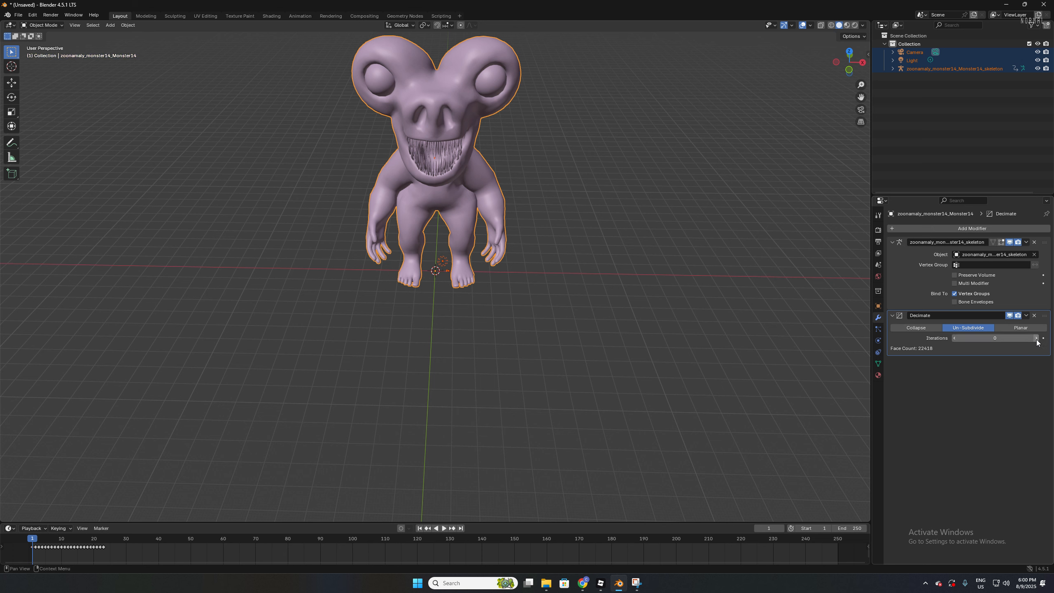
pyautogui.press('Return')
pyautogui.click(1036, 339)
pyautogui.click(957, 339)
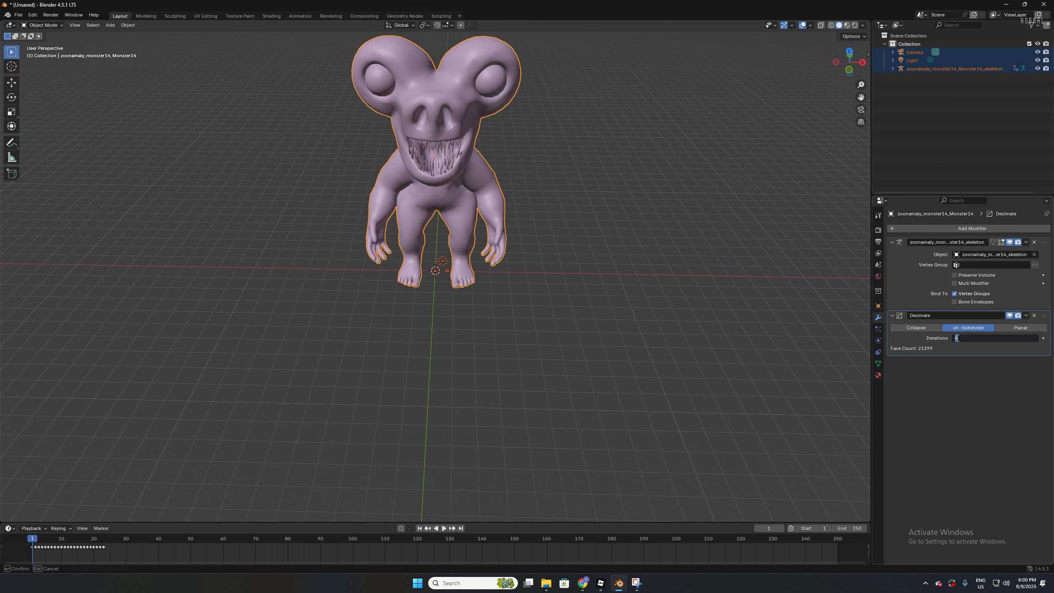
pyautogui.write('6')
pyautogui.press('Escape')
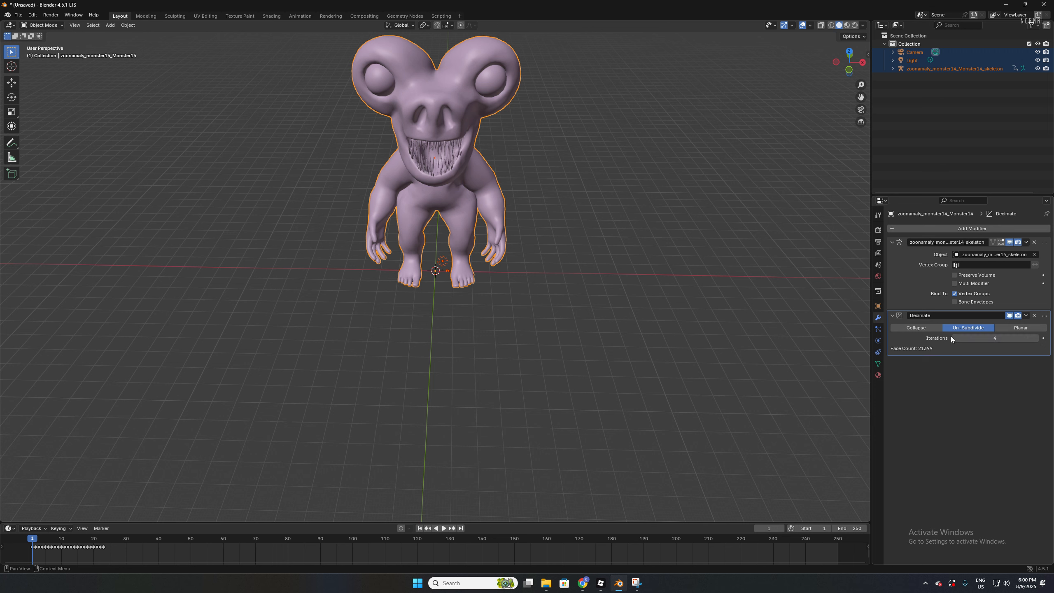
pyautogui.click(953, 338)
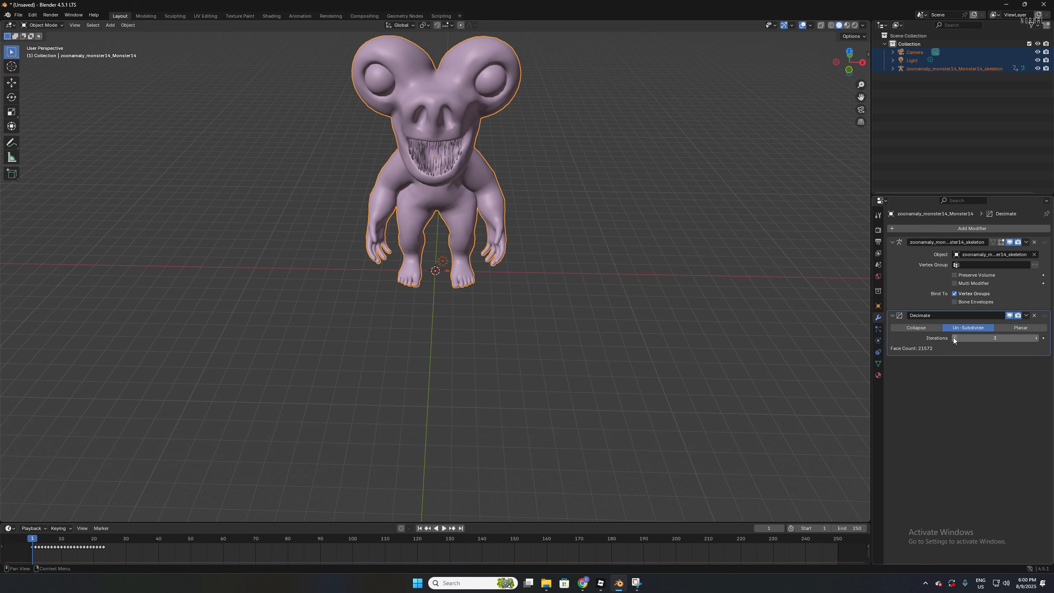
pyautogui.click(953, 338)
# Set the monster's Decimate modifier to Collapse mode with a ratio of 0.5.
pyautogui.click(917, 328)
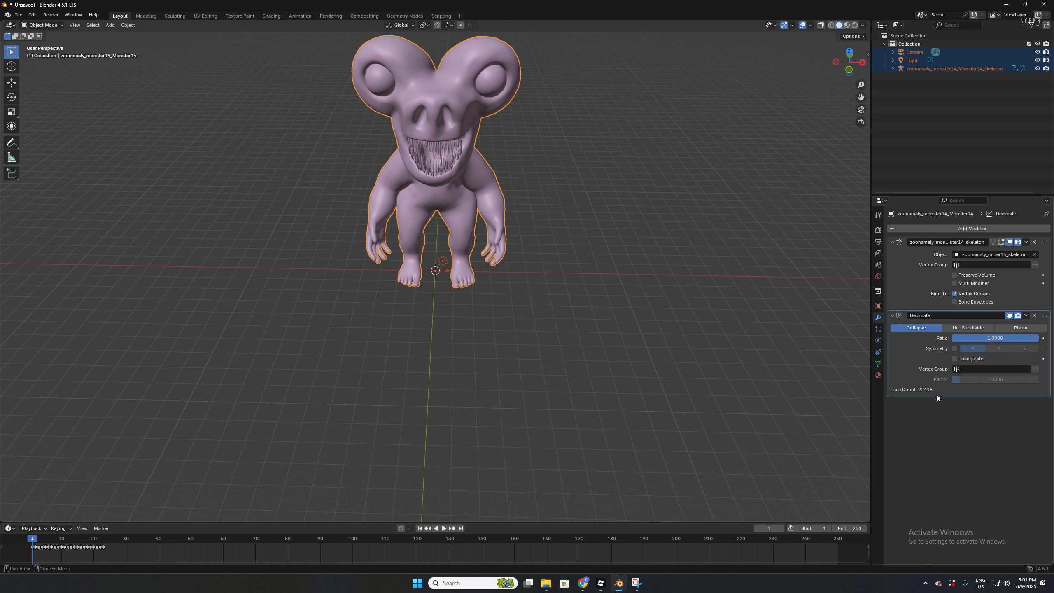
pyautogui.click(993, 338)
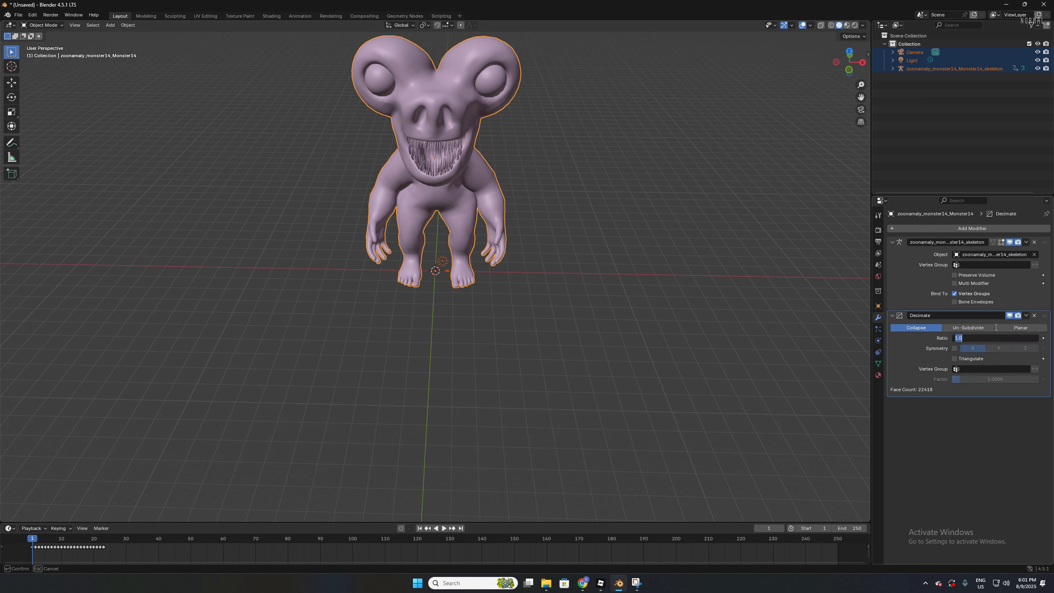
pyautogui.write('0.5')
pyautogui.press('Return')
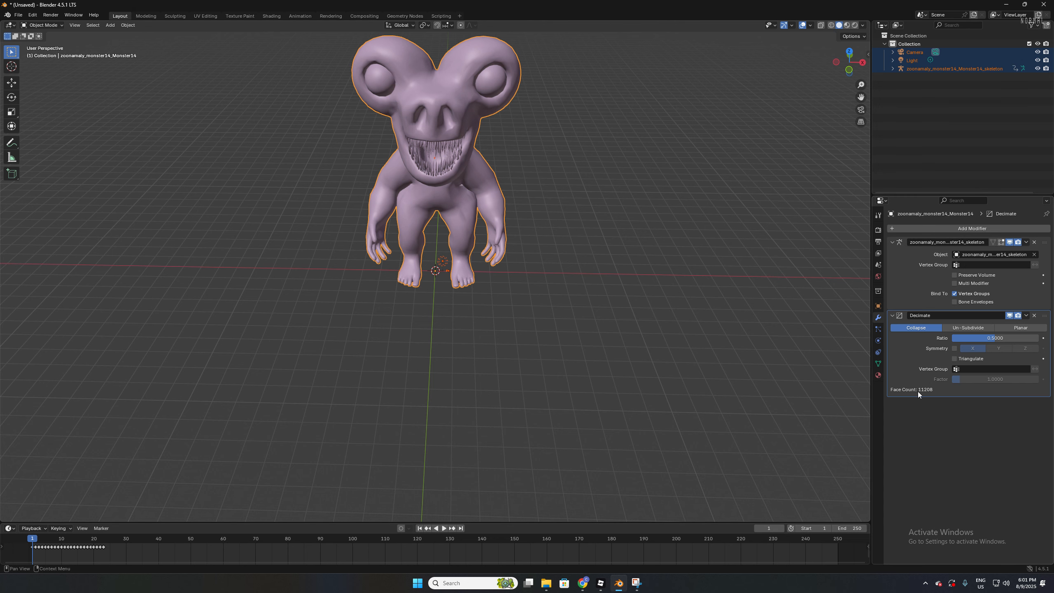
pyautogui.moveTo(793, 291); pyautogui.dragTo(377, 304, button='middle')
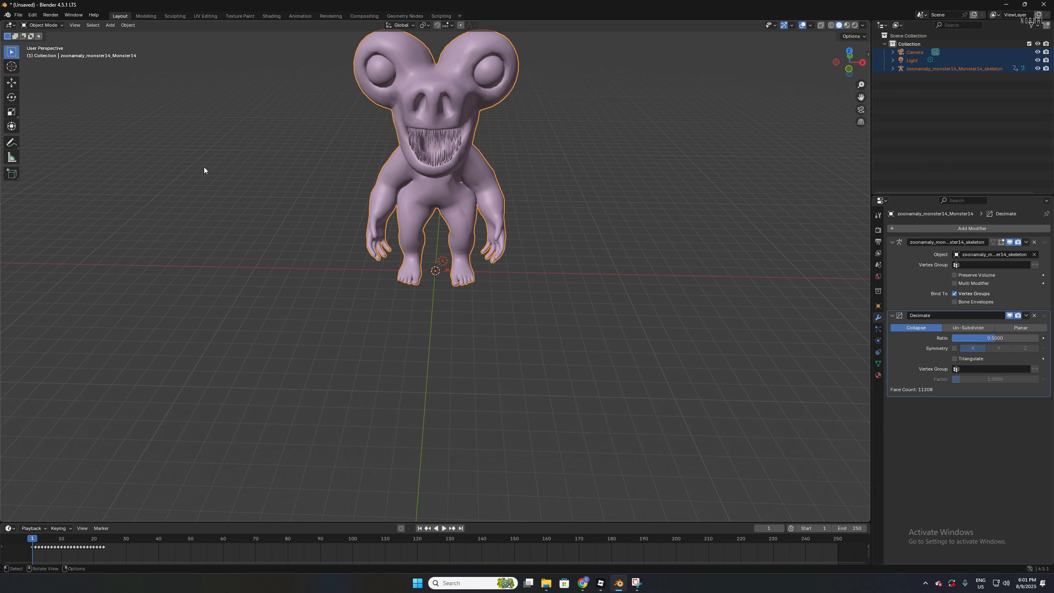
# Open the FBX export settings and limit the export to Selected Objects and the Active Collection.
pyautogui.click(18, 15)
pyautogui.click(18, 15)
pyautogui.moveTo(41, 141)
pyautogui.click(143, 213)
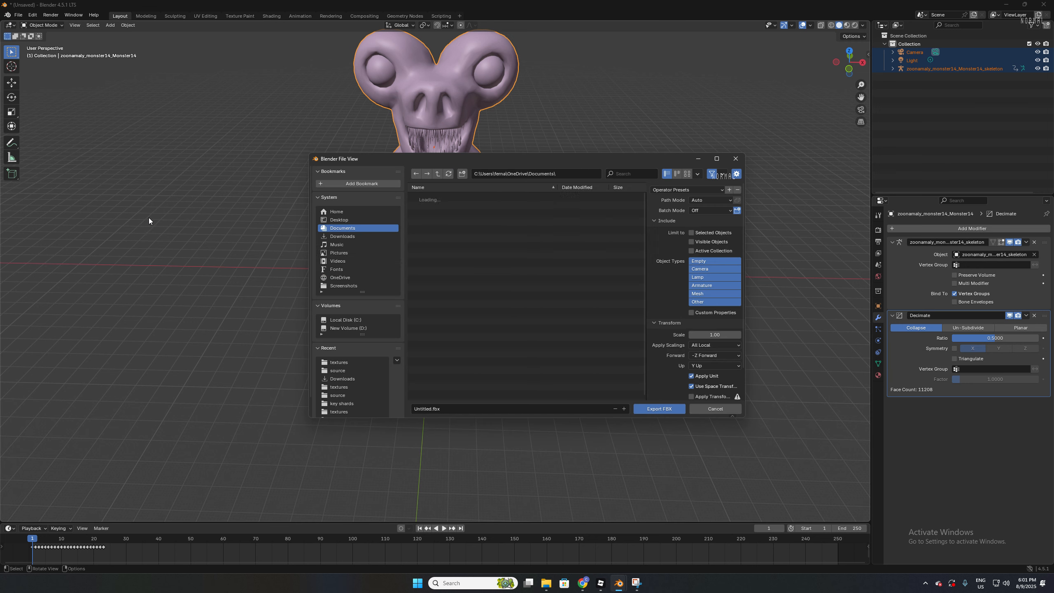
pyautogui.moveTo(463, 158); pyautogui.dragTo(322, 193)
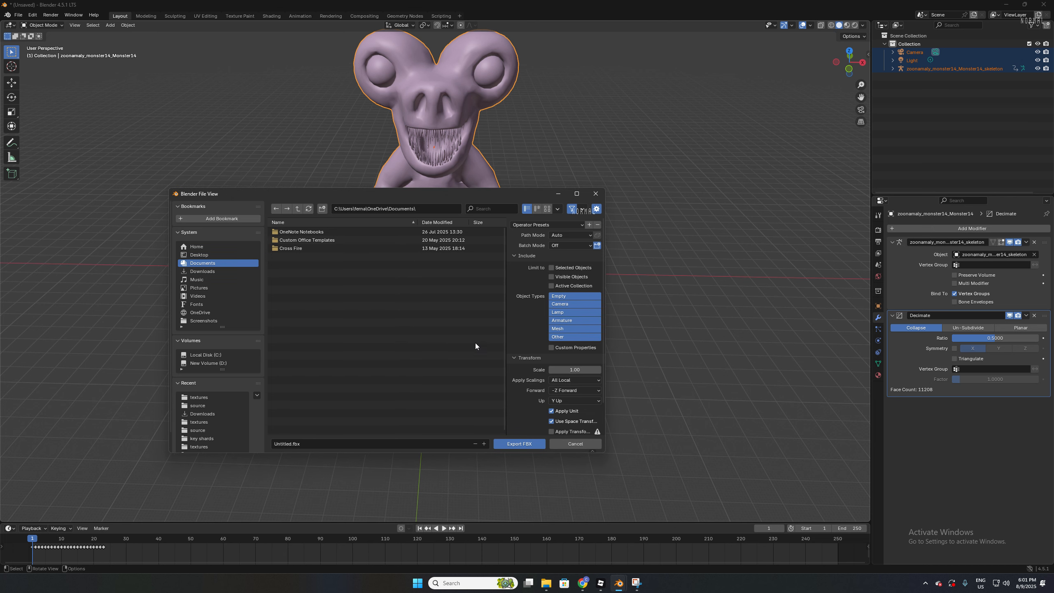
pyautogui.click(551, 266)
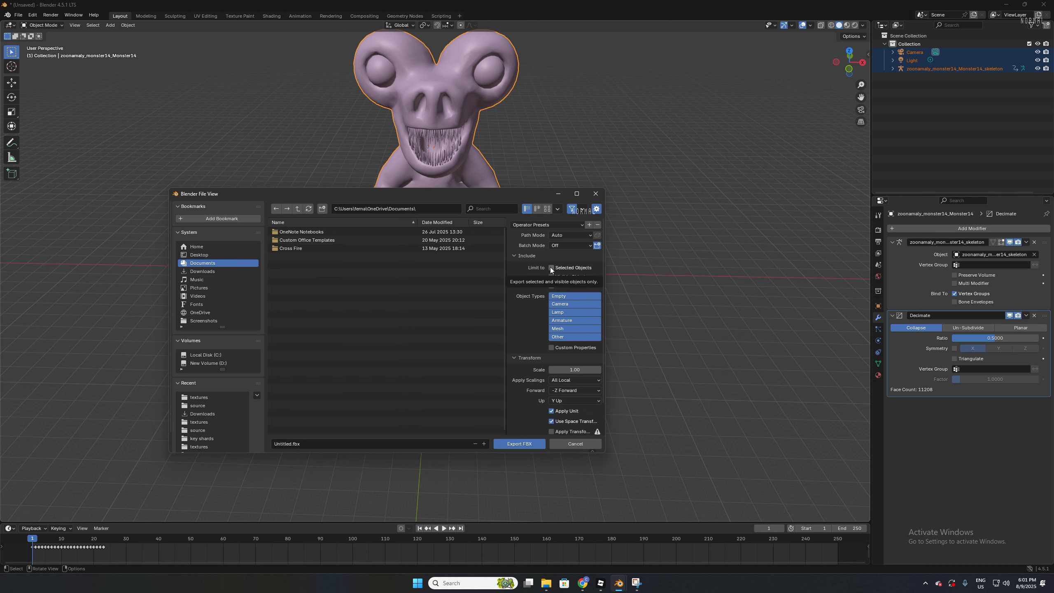
pyautogui.scroll(-2, 531, 390)
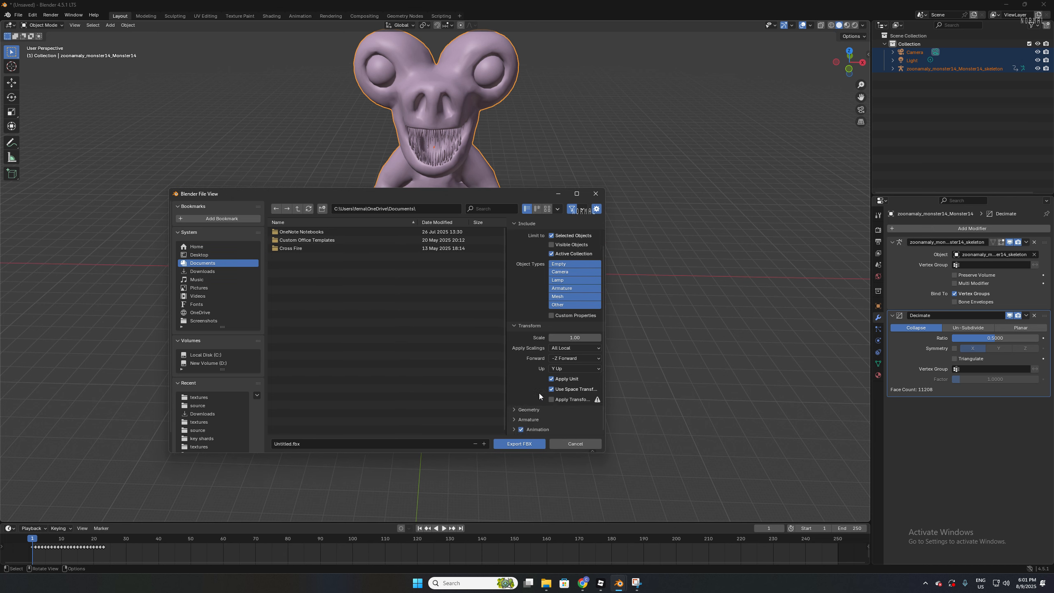
# Turn off NLA Strips in the FBX animation options and expand the Armature and Geometry export settings.
pyautogui.click(514, 429)
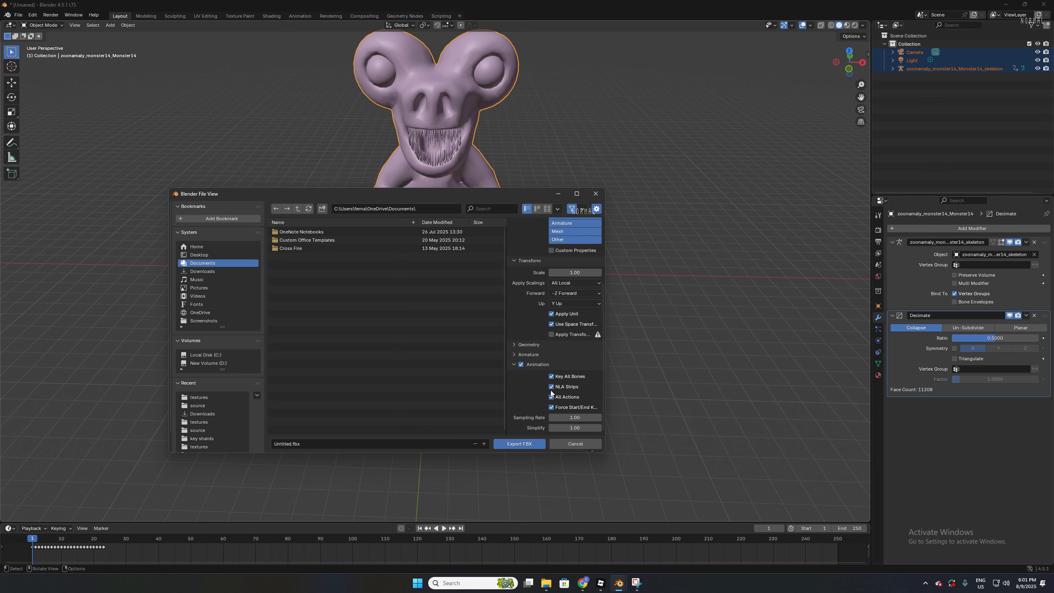
pyautogui.click(551, 387)
pyautogui.click(513, 354)
pyautogui.click(512, 346)
pyautogui.scroll(-3, 548, 376)
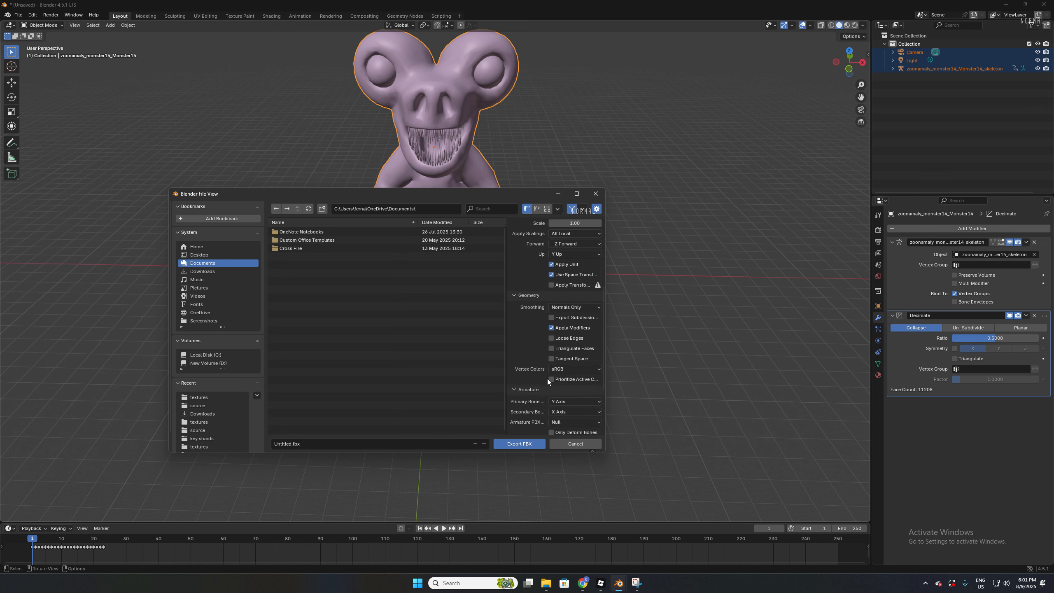
pyautogui.scroll(5, 547, 379)
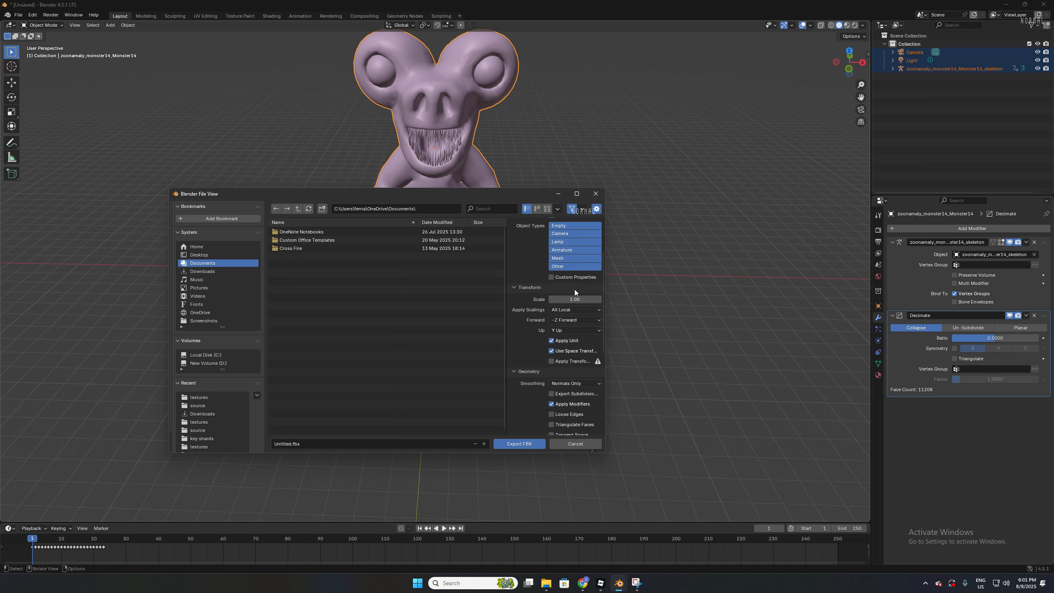
# Set the FBX export scale to 0.1.
pyautogui.click(575, 299)
pyautogui.write('0.1')
pyautogui.press('Return')
# Export the monster to the Downloads folder as Mey.fbx.
pyautogui.click(198, 272)
pyautogui.click(313, 444)
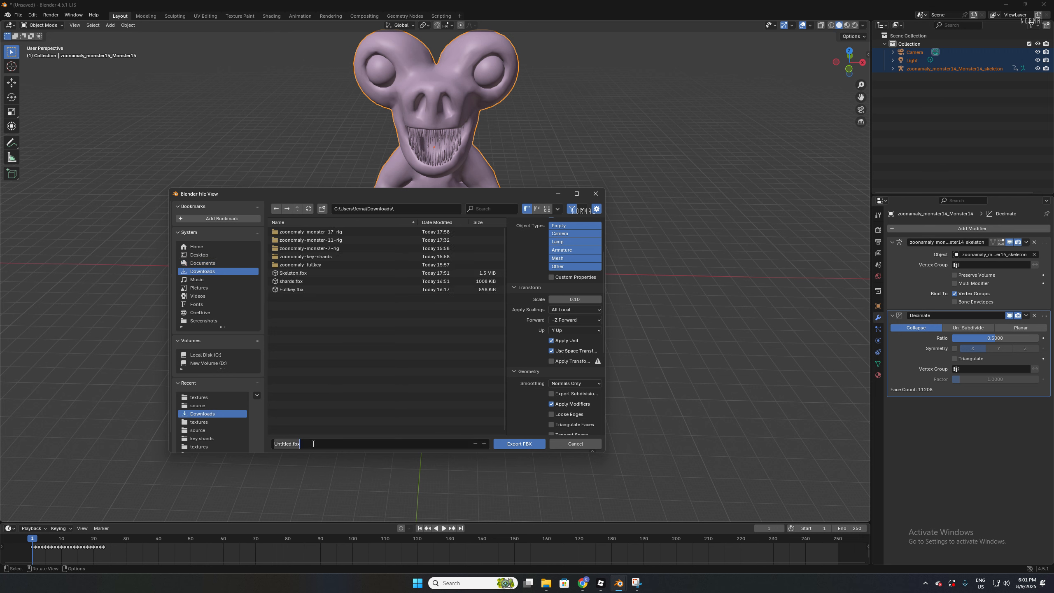
pyautogui.doubleClick(289, 445)
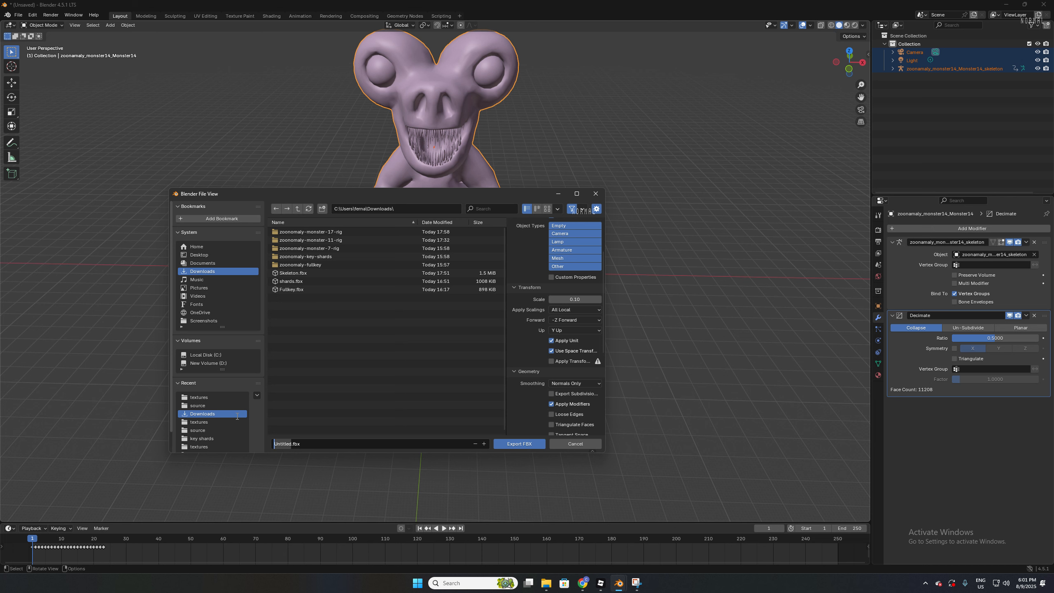
pyautogui.write('Mey')
pyautogui.click(519, 442)
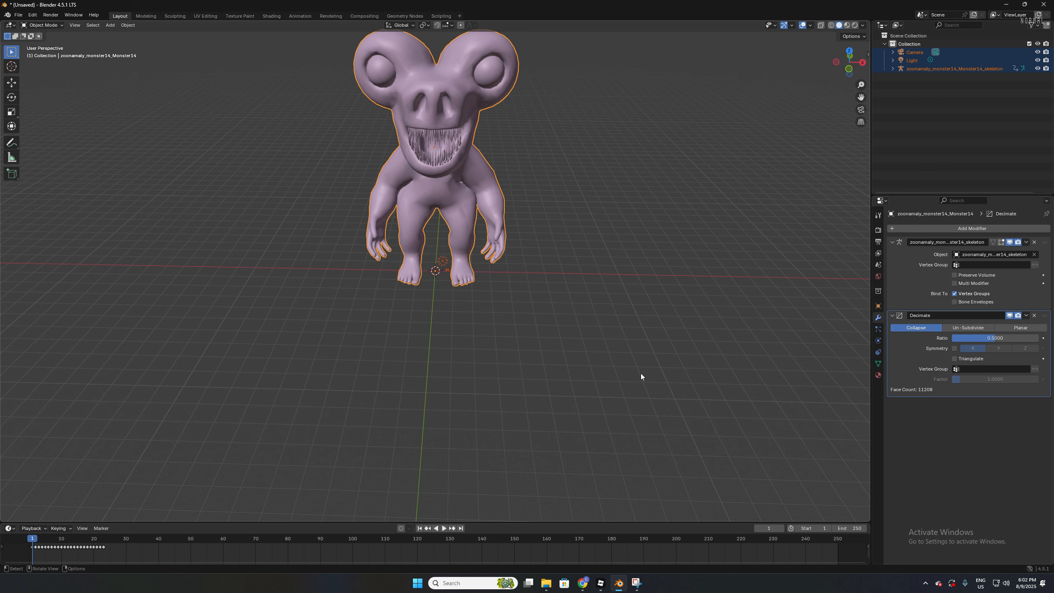
# Switch to Roblox Studio and examine the existing Skeleton monster next to the Rig character in the scene.
pyautogui.moveTo(600, 583)
pyautogui.click(637, 549)
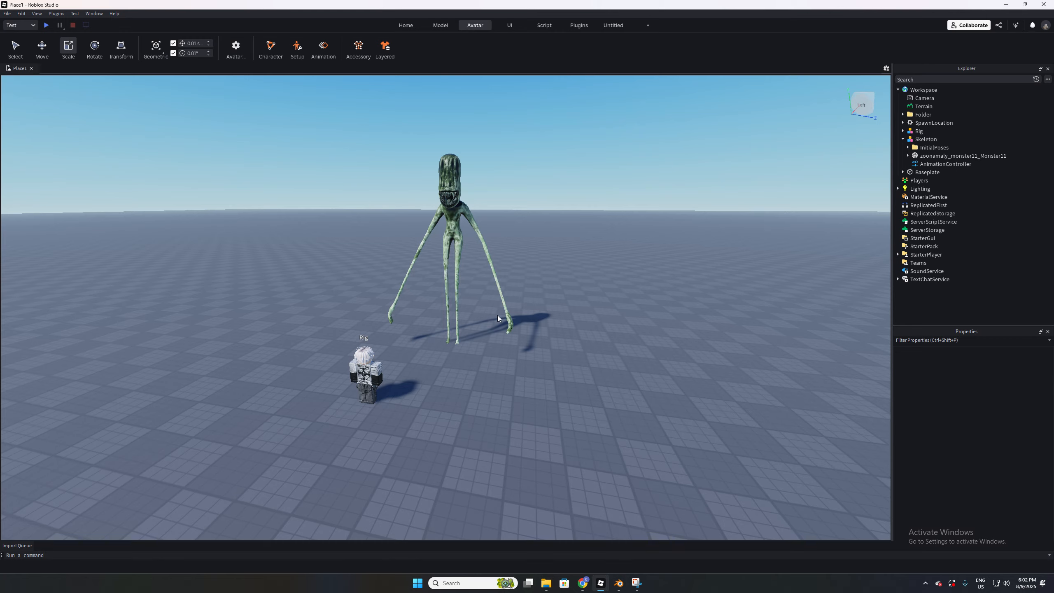
pyautogui.scroll(10, 496, 377)
pyautogui.rightClick(484, 277)
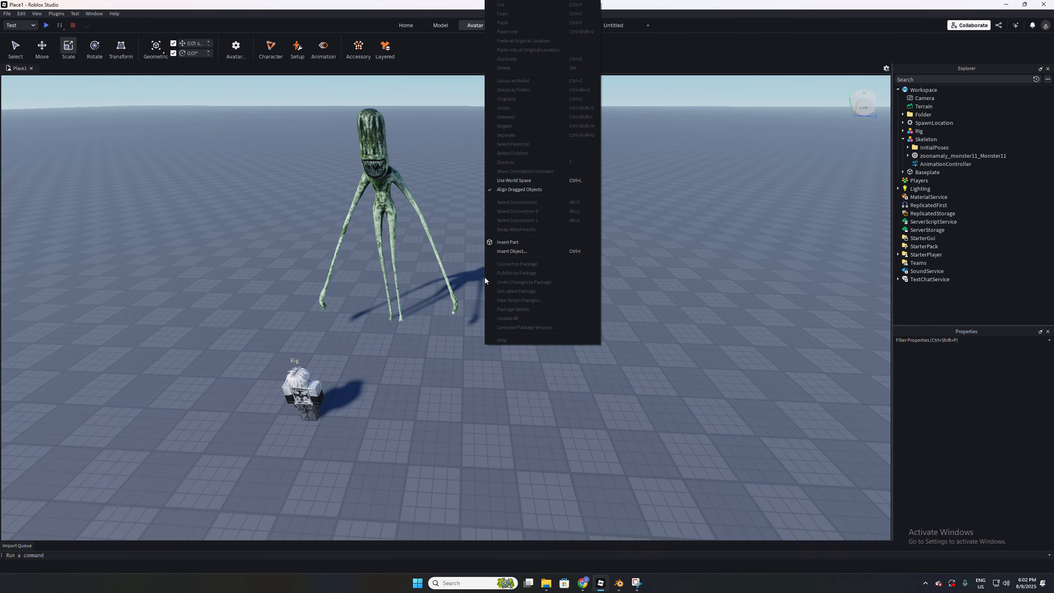
pyautogui.moveTo(437, 164); pyautogui.dragTo(437, 163, button='right')
pyautogui.rightClick(437, 163)
pyautogui.click(423, 203)
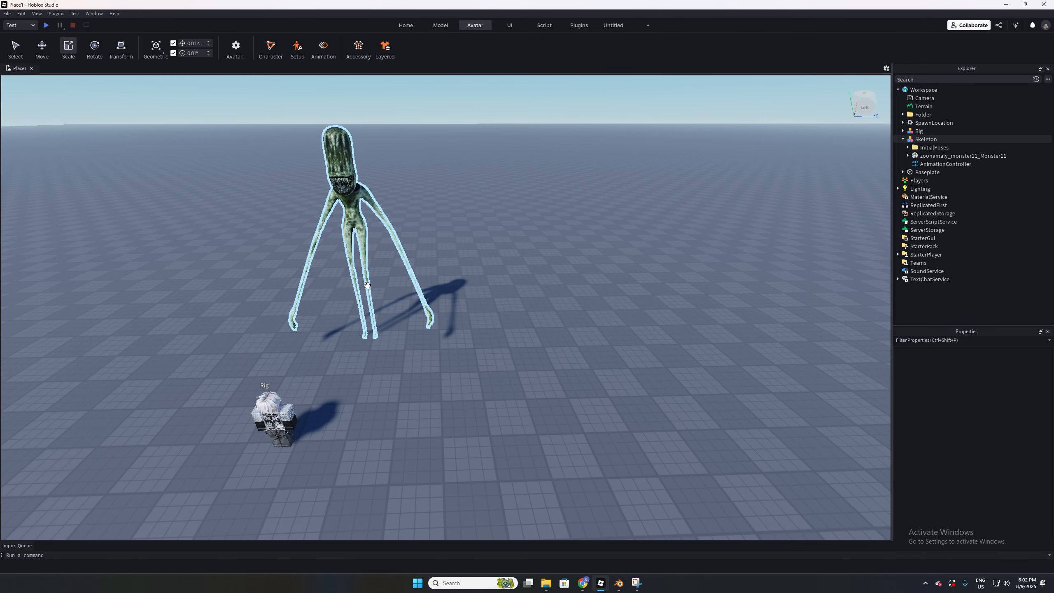
pyautogui.moveTo(369, 335); pyautogui.dragTo(267, 336)
pyautogui.click(390, 348)
pyautogui.moveTo(490, 306); pyautogui.dragTo(489, 307, button='right')
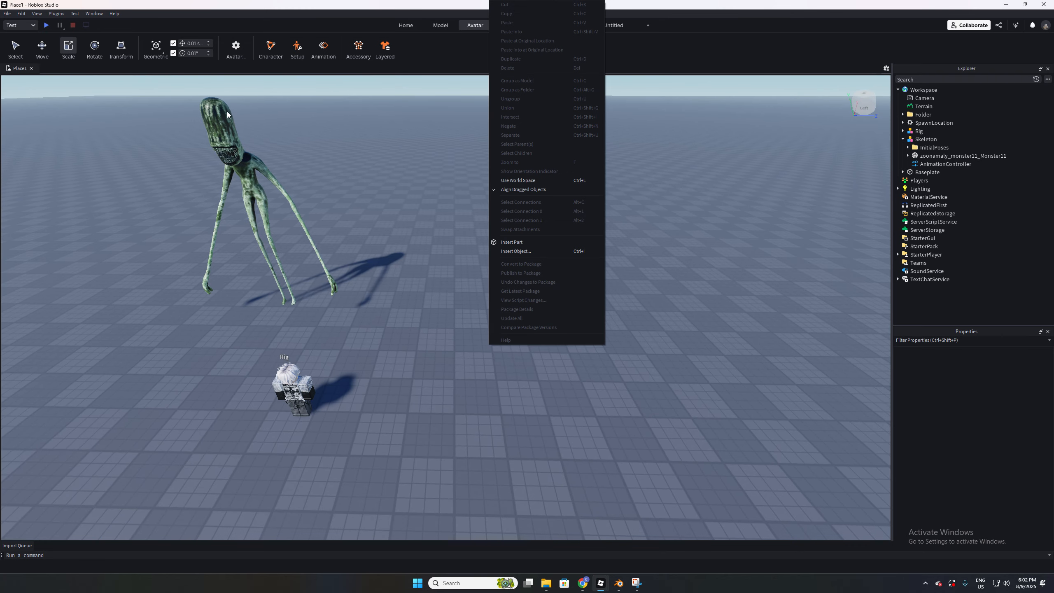
pyautogui.click(361, 218)
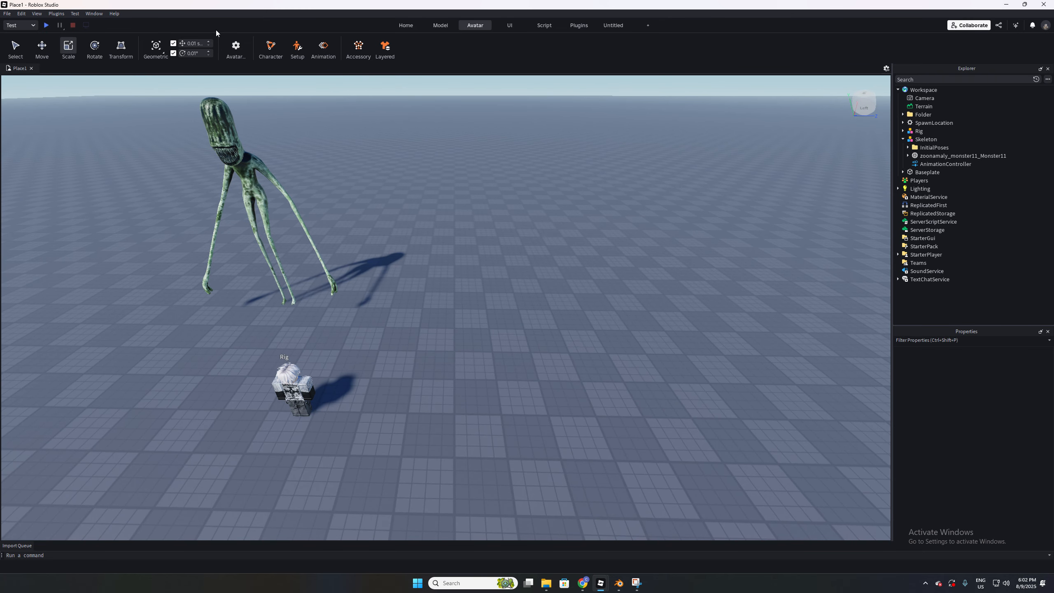
# Start a 3D import and load Mey.fbx from the Downloads folder into the Import Preview.
pyautogui.click(614, 26)
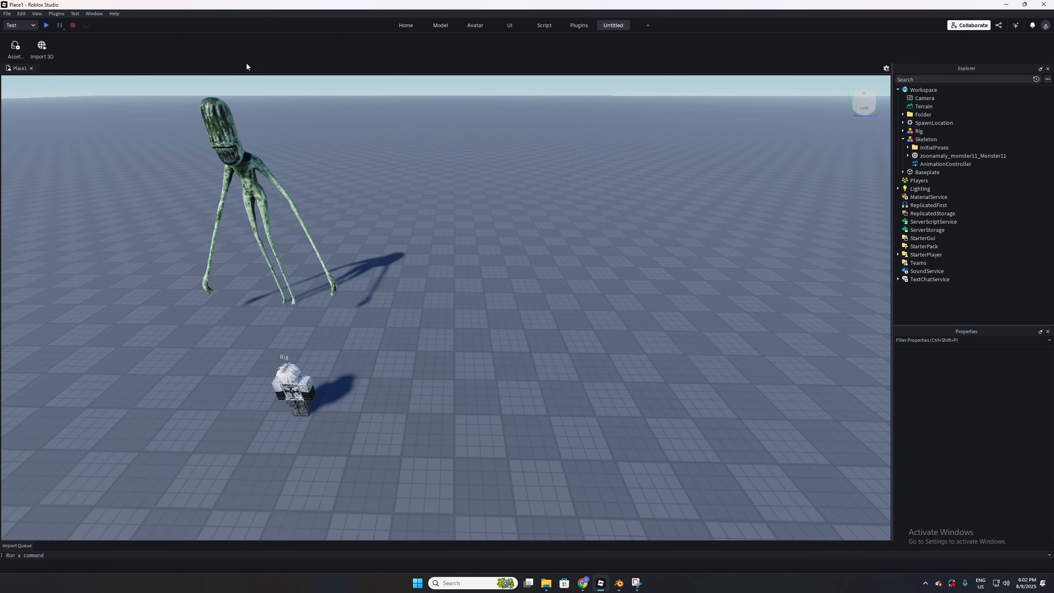
pyautogui.click(41, 50)
pyautogui.moveTo(233, 16); pyautogui.dragTo(269, 145)
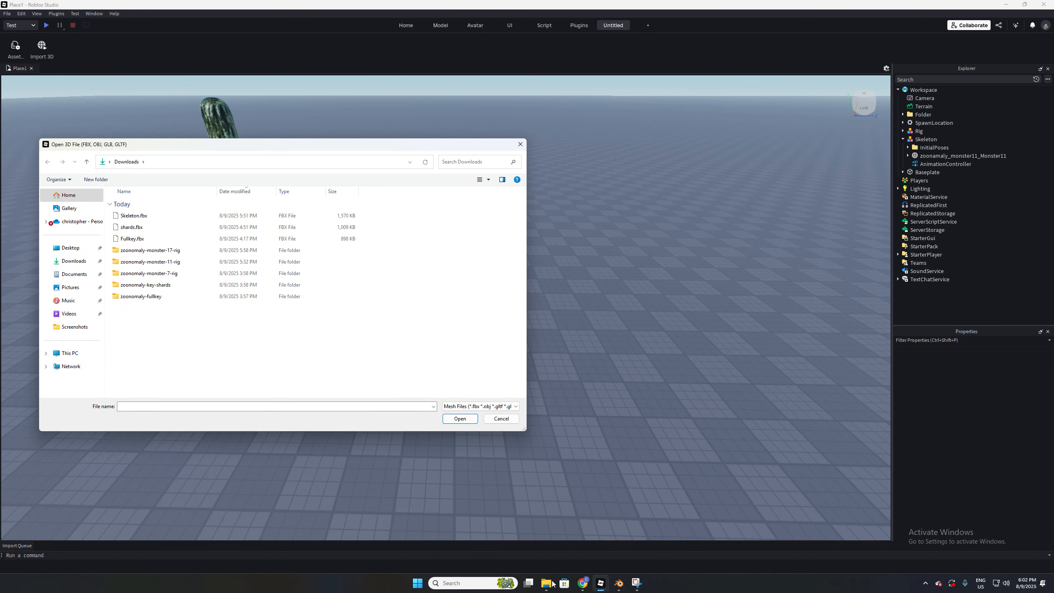
pyautogui.click(620, 584)
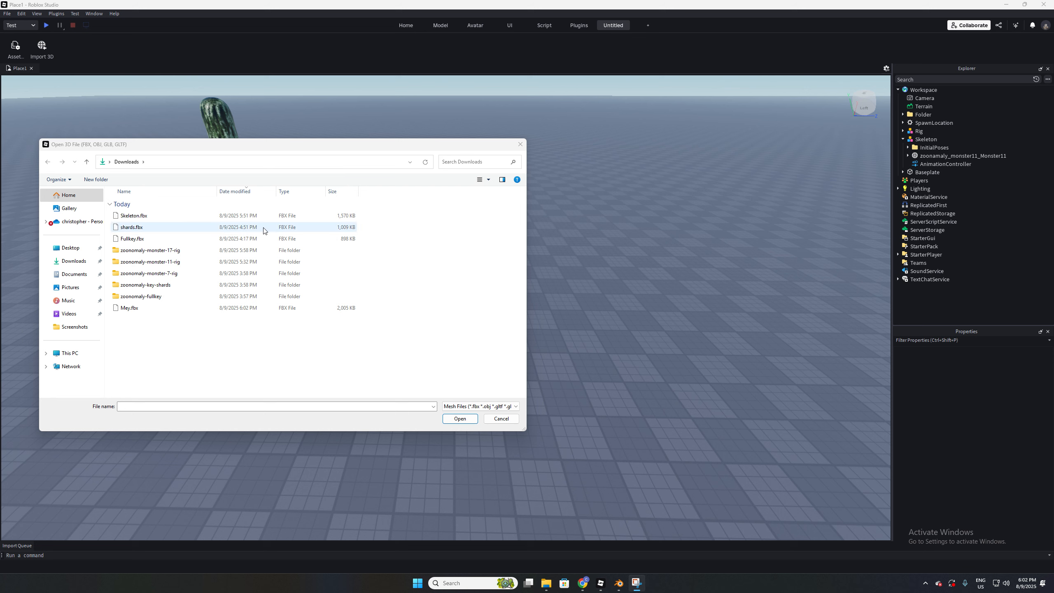
pyautogui.click(616, 583)
pyautogui.click(600, 583)
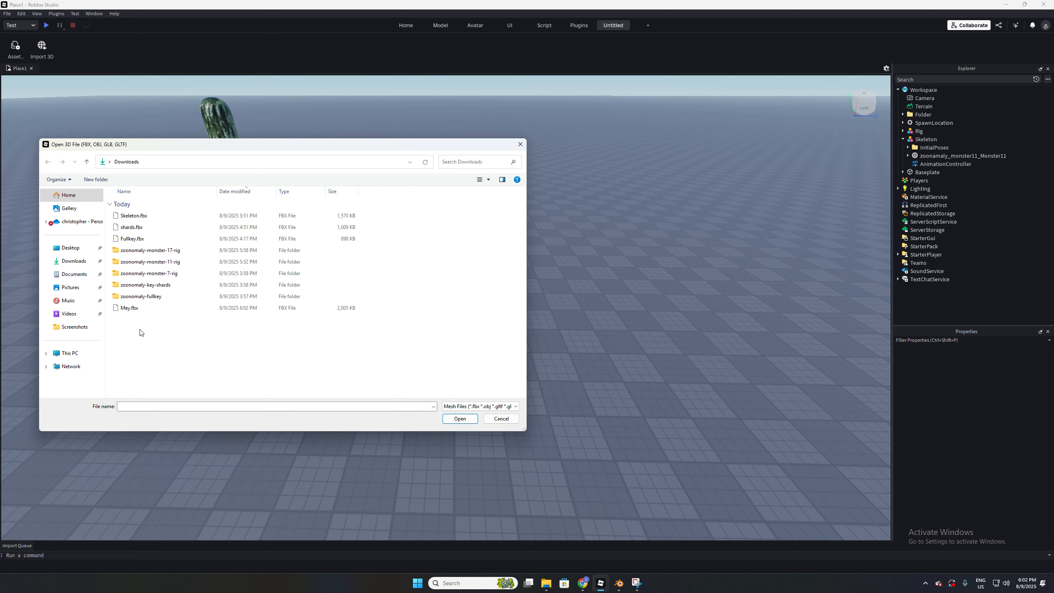
pyautogui.click(125, 307)
pyautogui.click(459, 418)
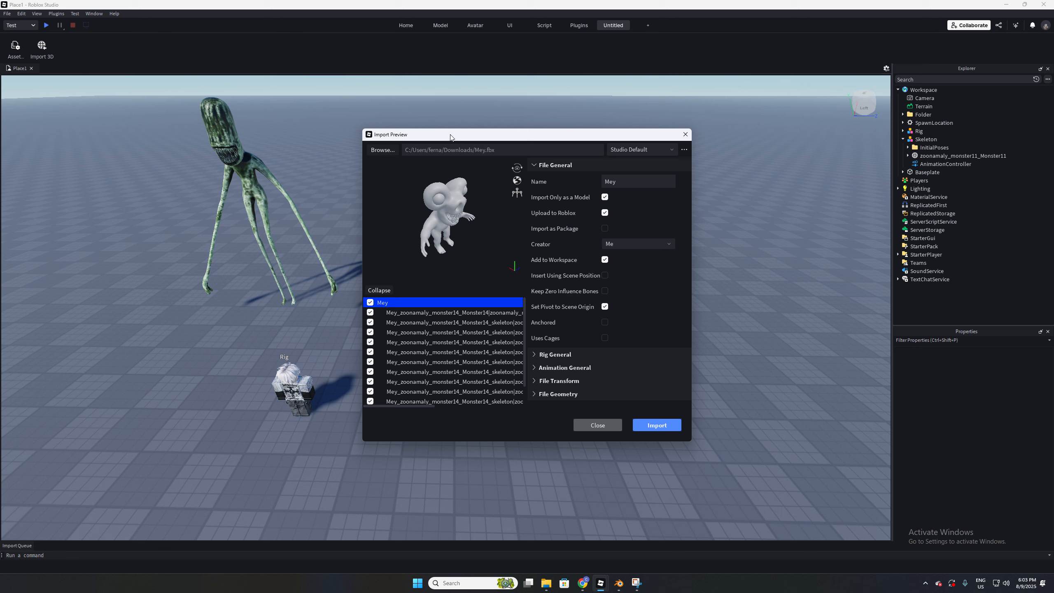
pyautogui.moveTo(451, 137); pyautogui.dragTo(384, 132)
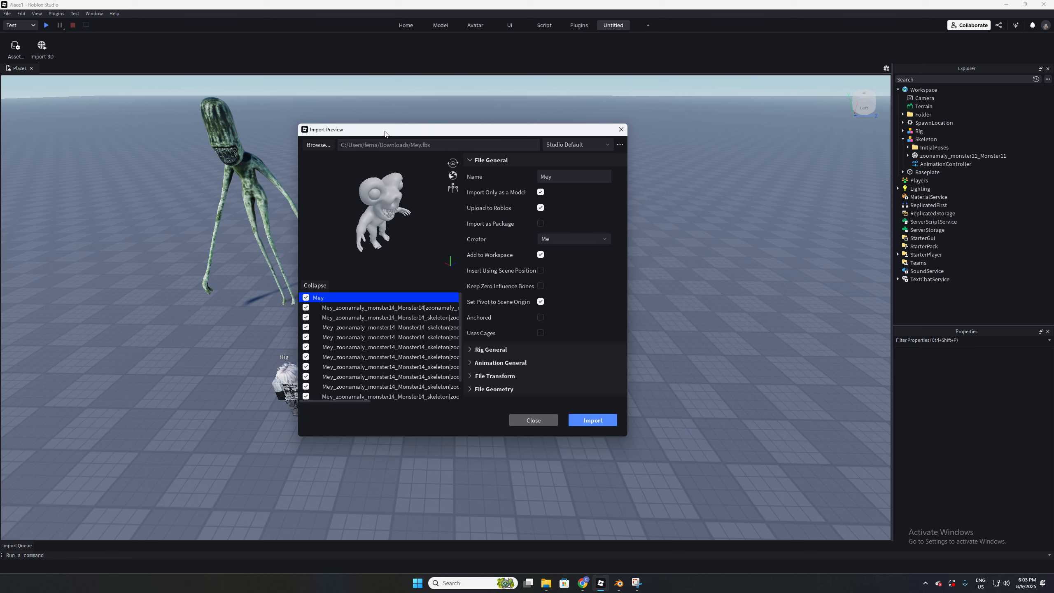
# Check the monster in the preview and import the Mey model into the workspace.
pyautogui.click(452, 188)
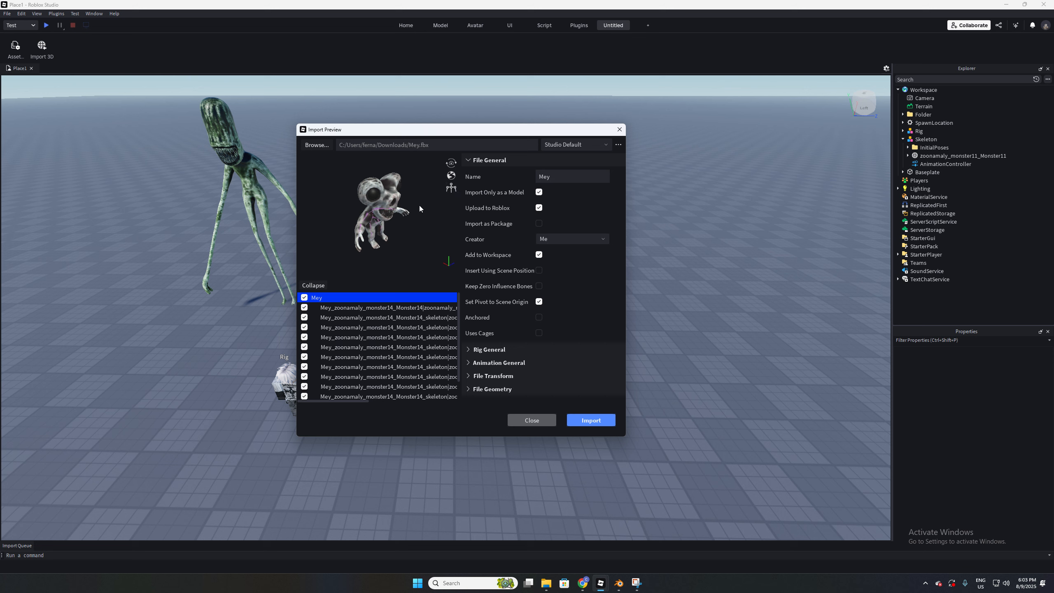
pyautogui.moveTo(385, 242); pyautogui.dragTo(376, 269)
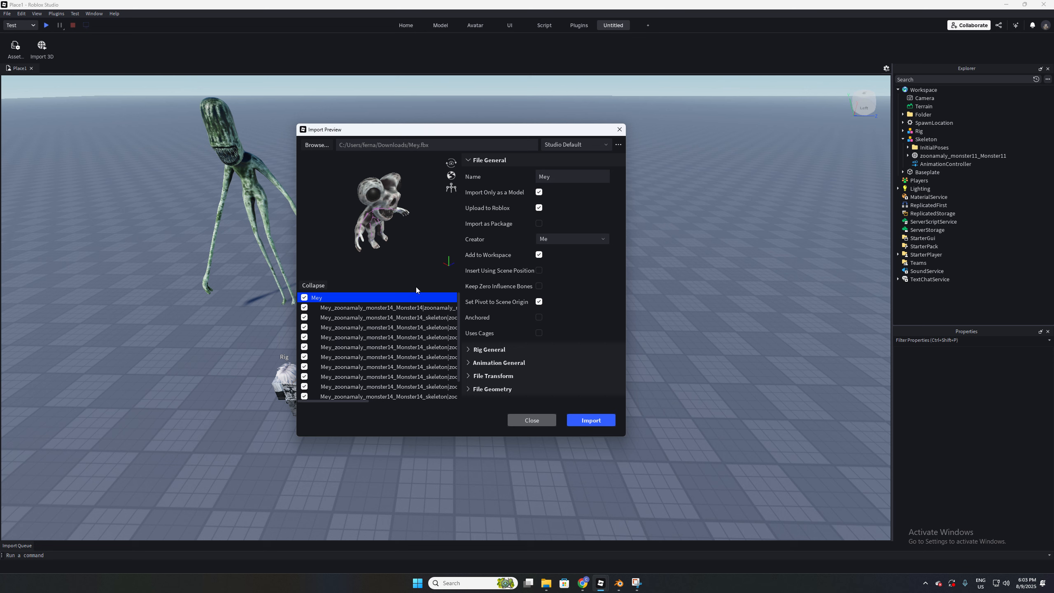
pyautogui.click(589, 420)
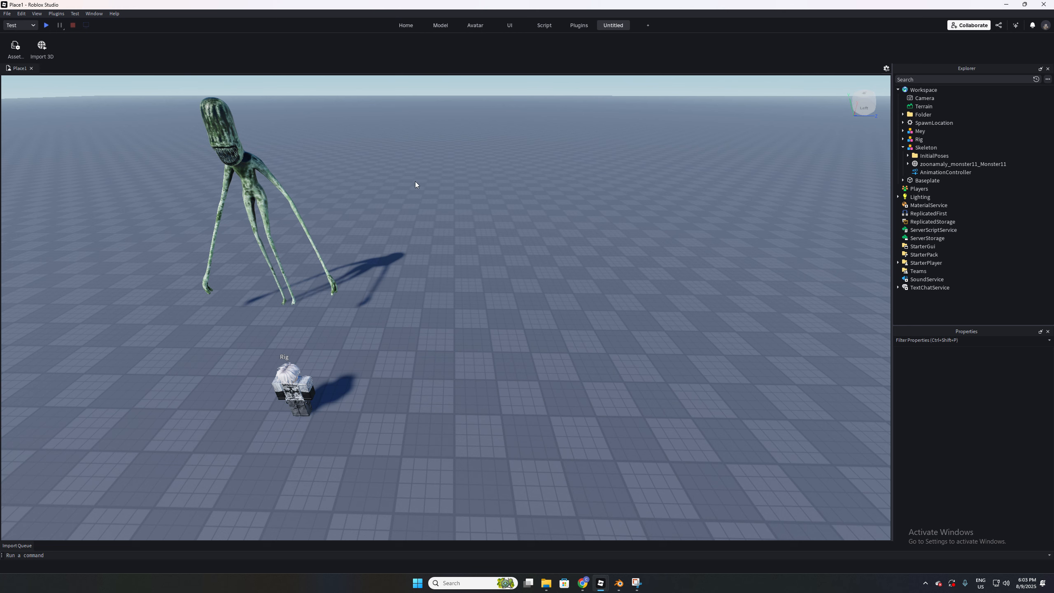
# Find the imported Mey model in the scene and delete it from the workspace.
pyautogui.scroll(-12, 392, 254)
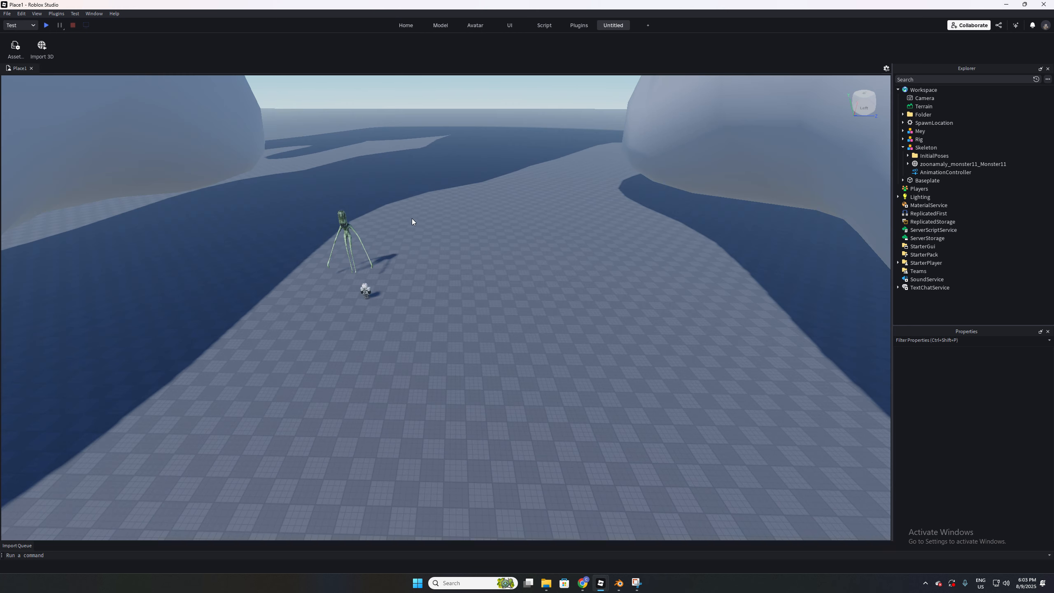
pyautogui.click(547, 152)
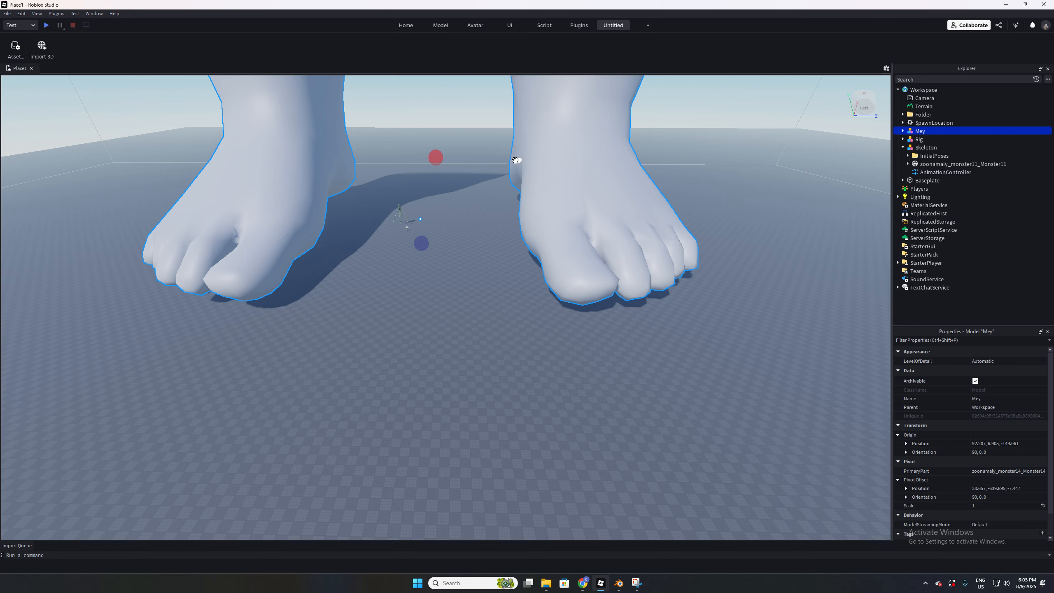
pyautogui.press('Delete')
pyautogui.scroll(10, 400, 174)
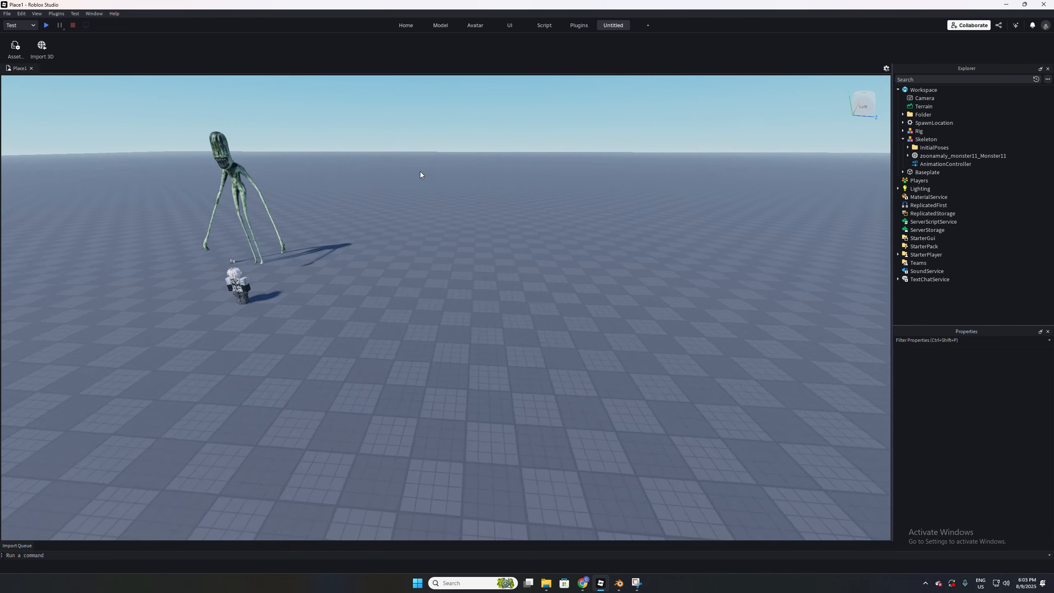
pyautogui.moveTo(420, 171); pyautogui.dragTo(407, 193, button='right')
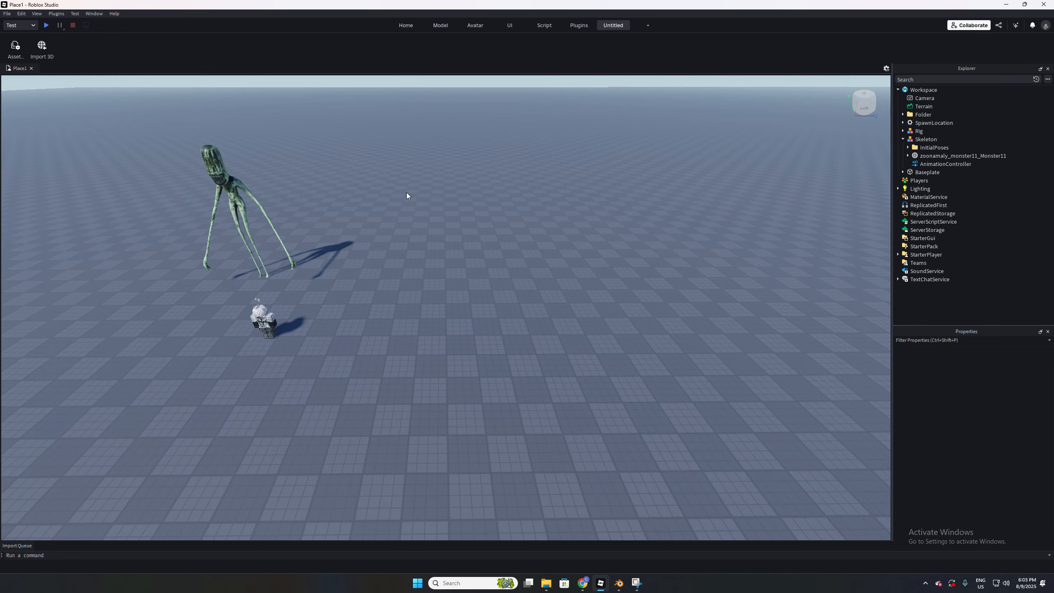
# Start a new 3D import and load Mey.fbx from the Downloads folder.
pyautogui.click(41, 46)
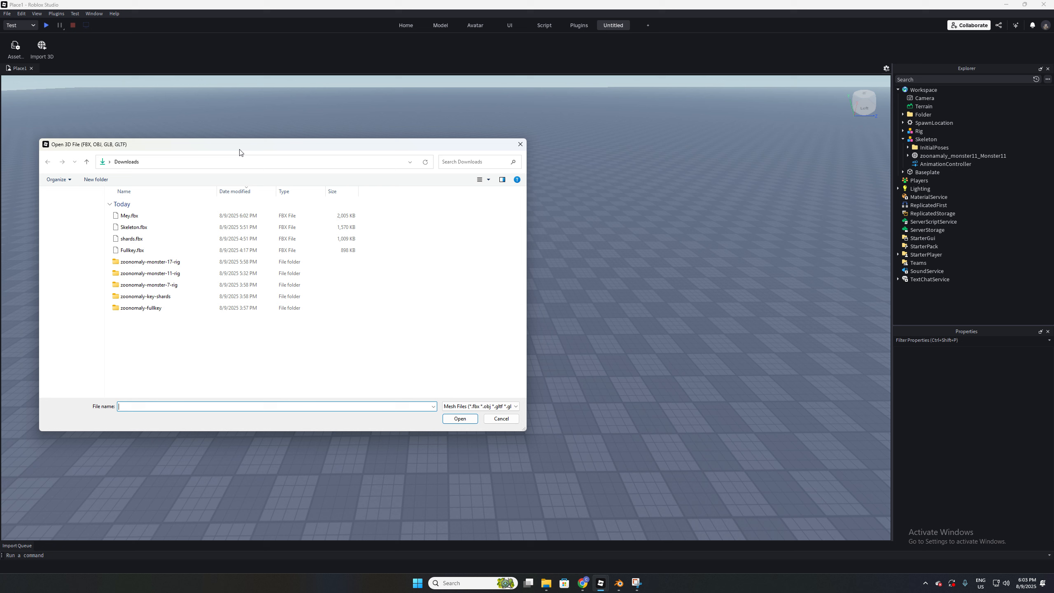
pyautogui.click(128, 216)
pyautogui.click(460, 418)
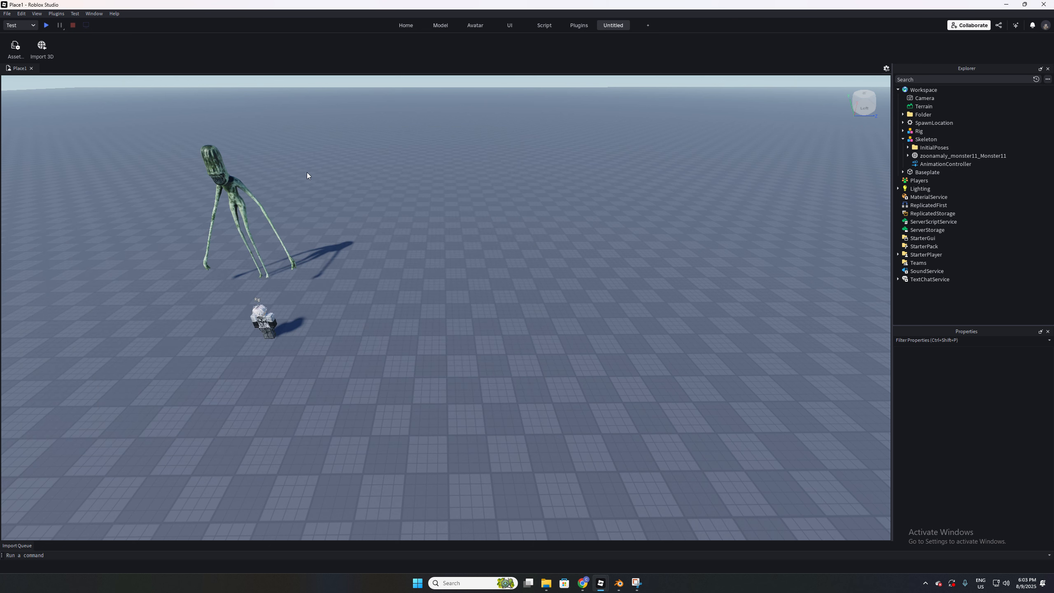
pyautogui.moveTo(456, 141); pyautogui.dragTo(393, 158)
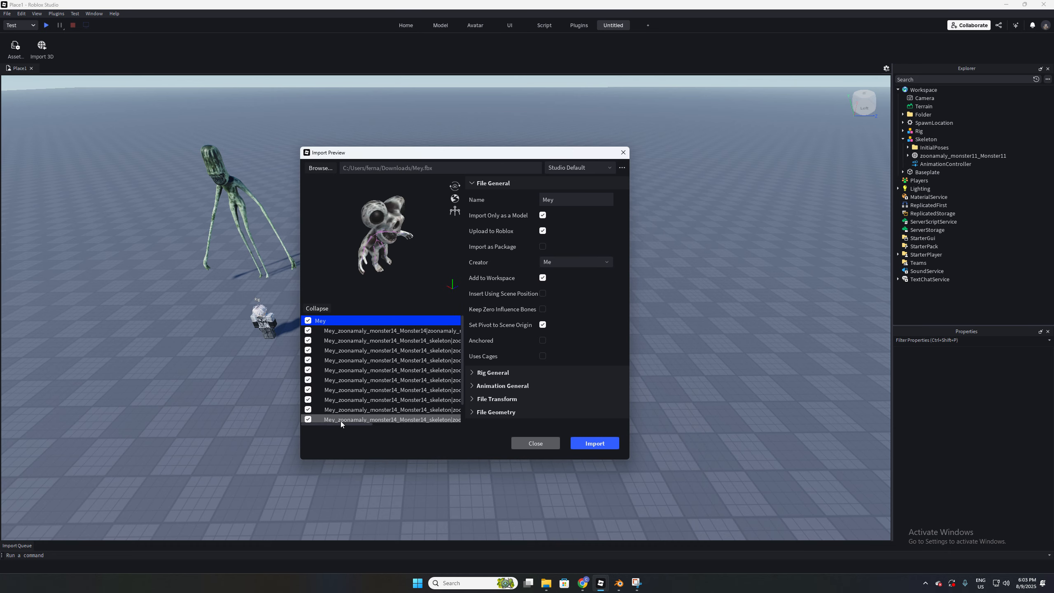
# Rename the first animation in the import list, directly under Mey, to StaticPose.
pyautogui.moveTo(339, 423); pyautogui.dragTo(414, 424)
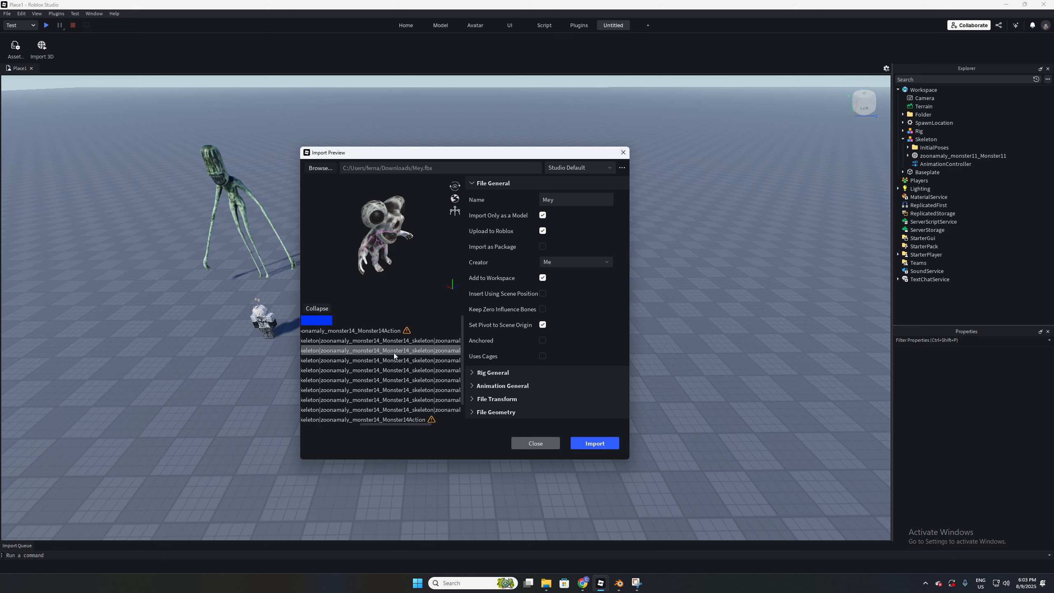
pyautogui.click(365, 330)
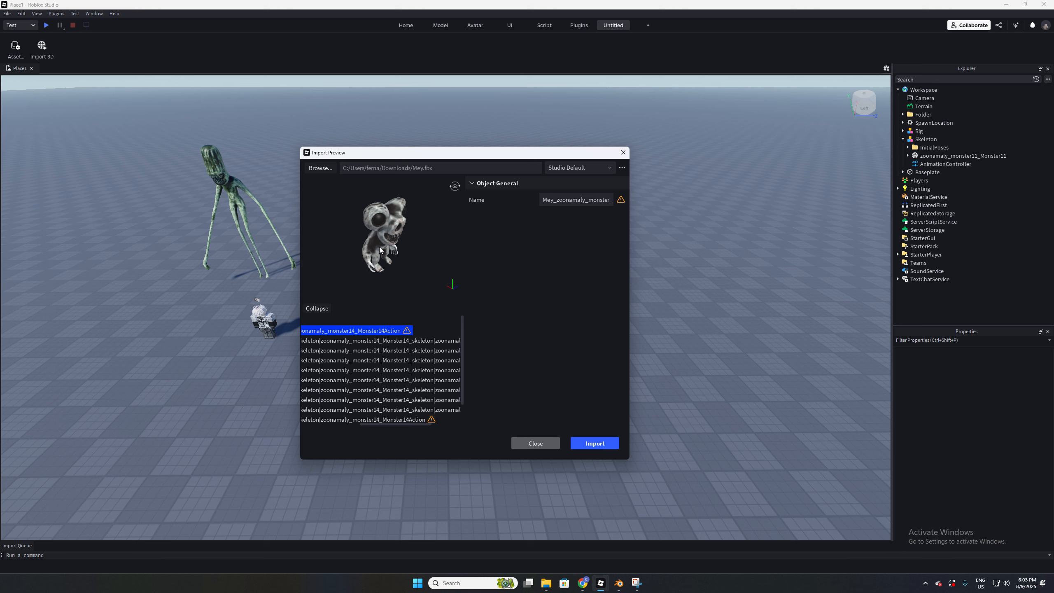
pyautogui.click(556, 205)
pyautogui.hotkey('ctrl', 'a')
pyautogui.write('S')
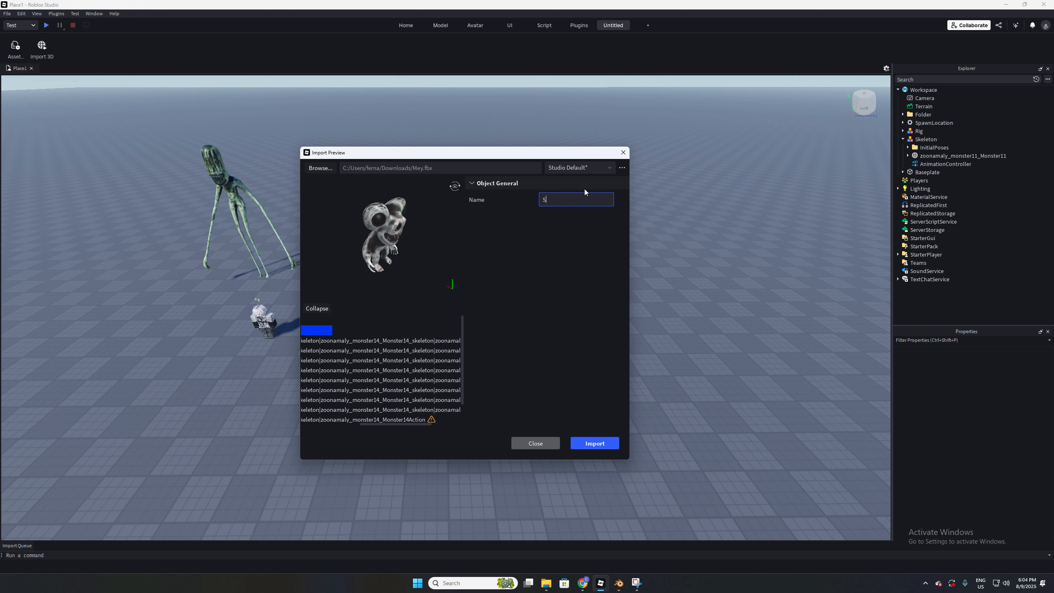
pyautogui.write('taticPose')
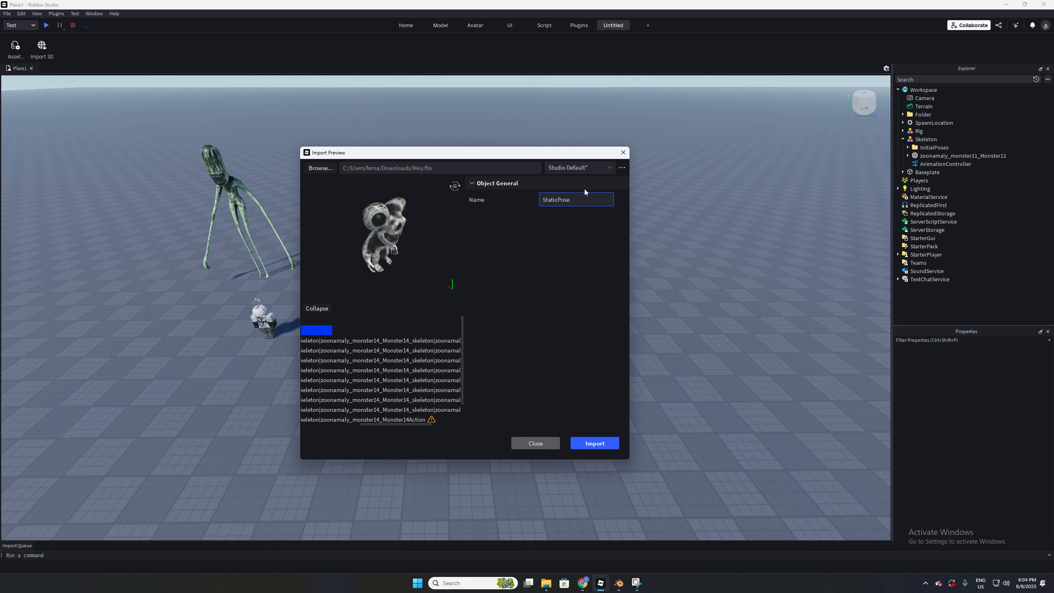
pyautogui.click(580, 232)
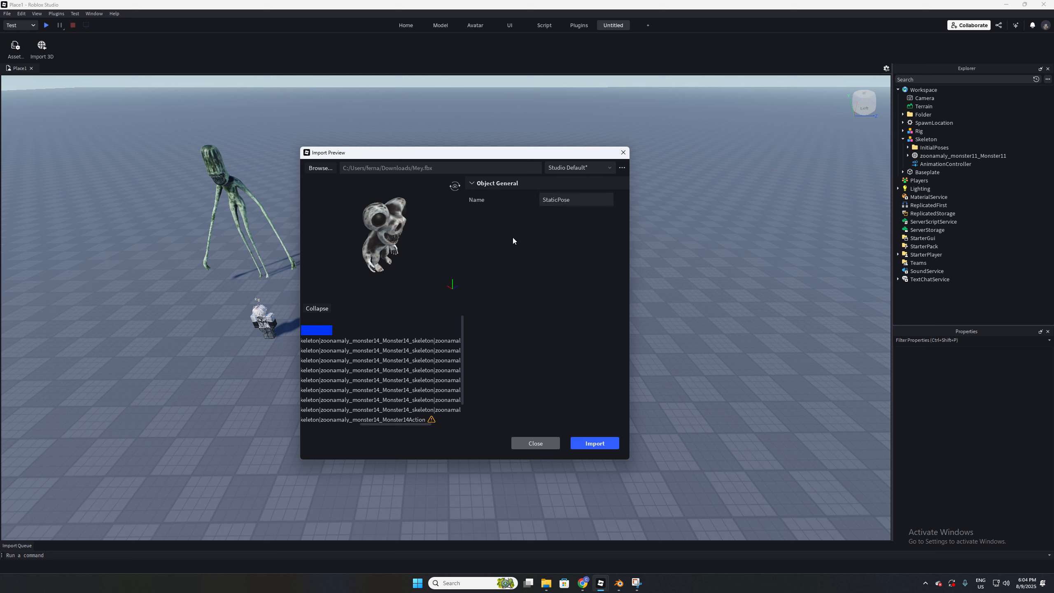
# Preview the second animation in the import list and rename it MeyIdle.
pyautogui.click(383, 341)
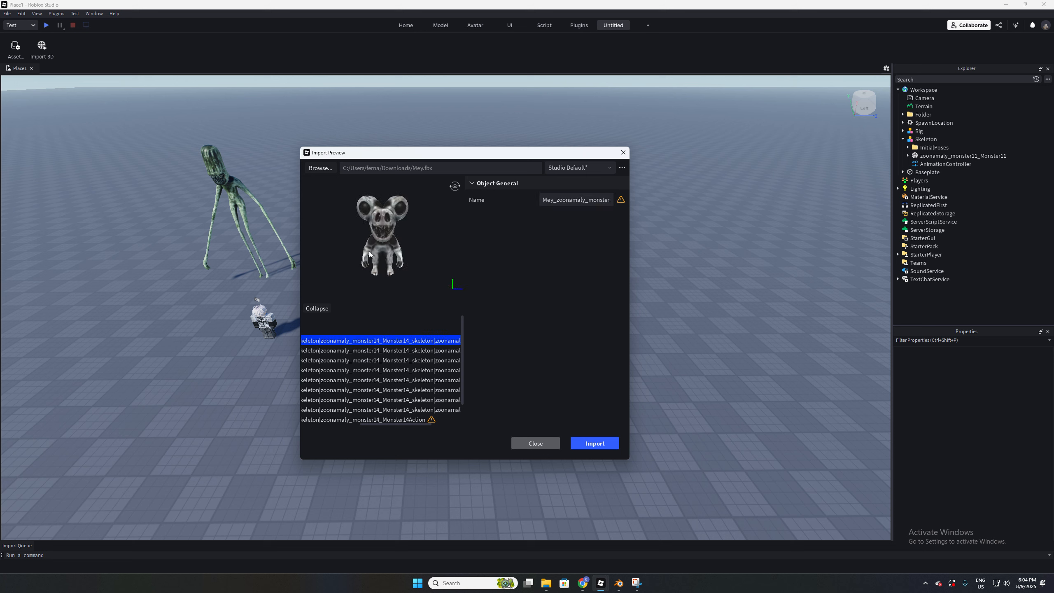
pyautogui.click(576, 199)
pyautogui.hotkey('ctrl', 'a')
pyautogui.press('BackSpace')
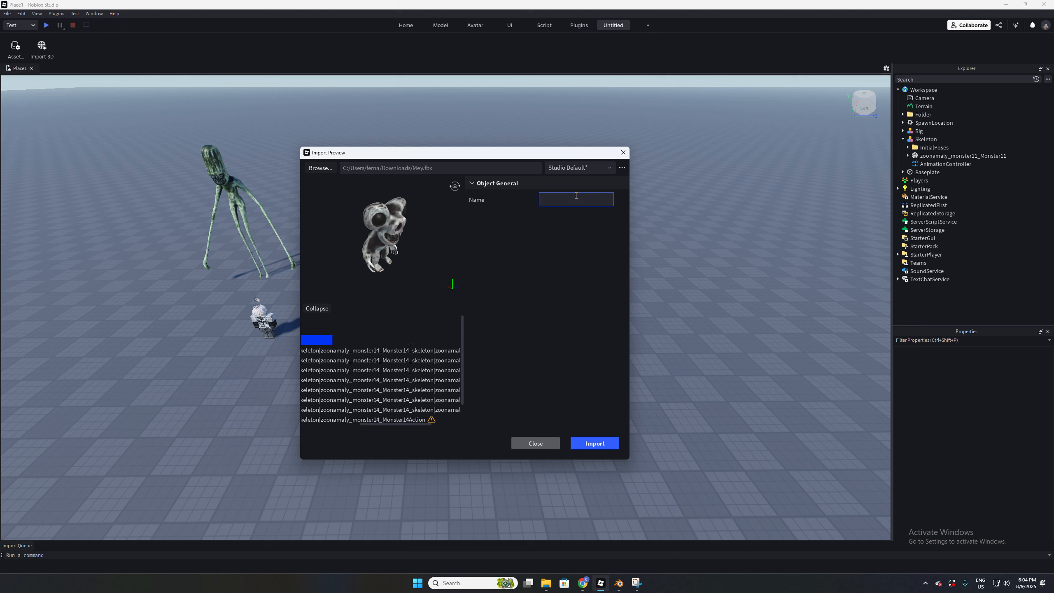
pyautogui.write('MeyIdle')
pyautogui.press('Return')
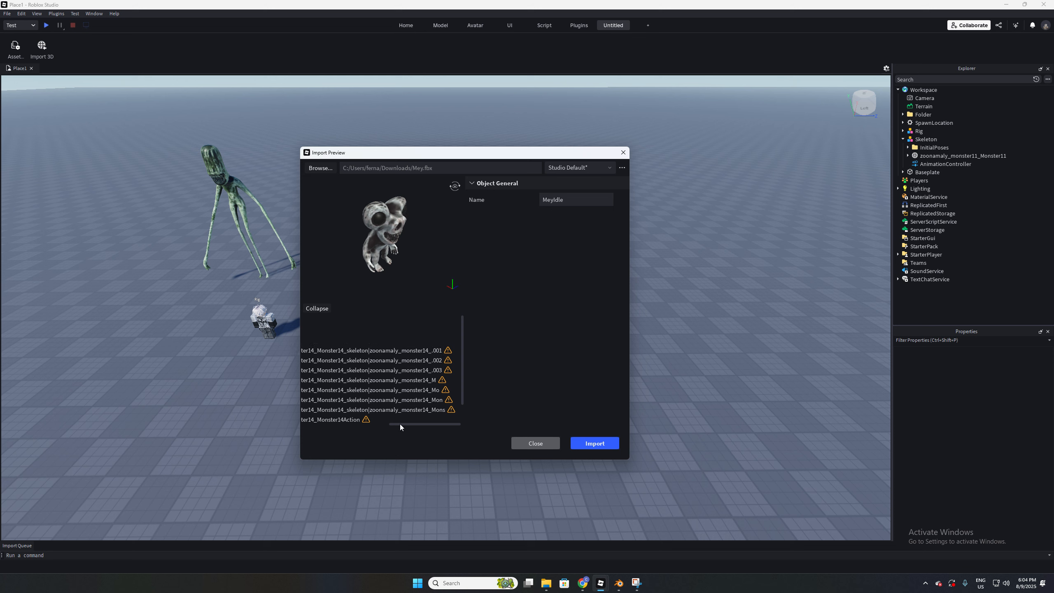
# Preview the animation whose name ends in .001 and rename it MeyScare.
pyautogui.moveTo(400, 424)
pyautogui.mouseDown()
pyautogui.moveTo(291, 424)
pyautogui.moveTo(394, 424)
pyautogui.mouseUp()
pyautogui.click(430, 350)
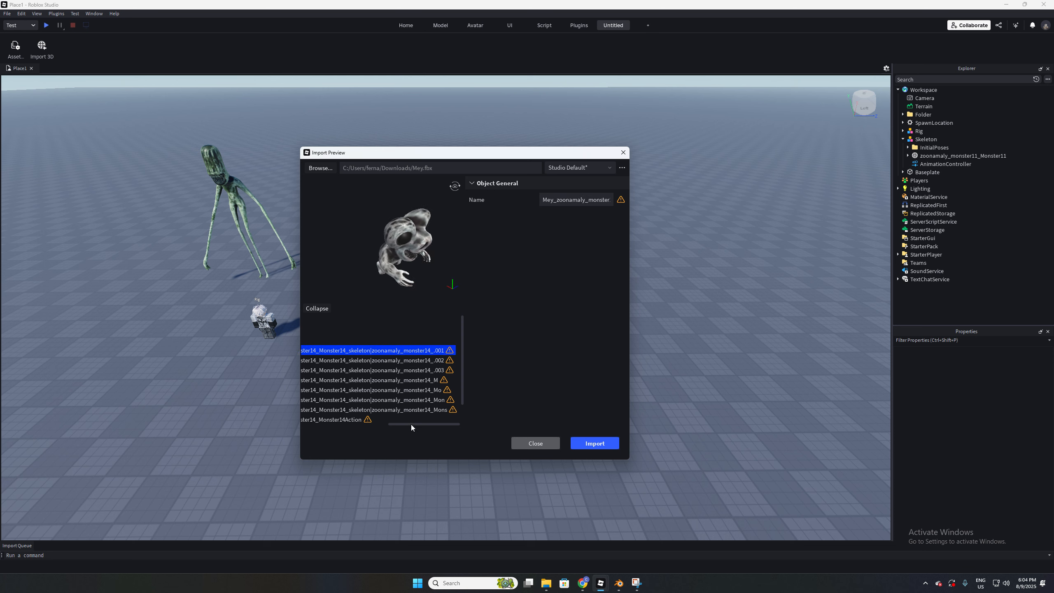
pyautogui.moveTo(412, 424); pyautogui.dragTo(440, 423)
pyautogui.click(550, 202)
pyautogui.hotkey('ctrl', 'a')
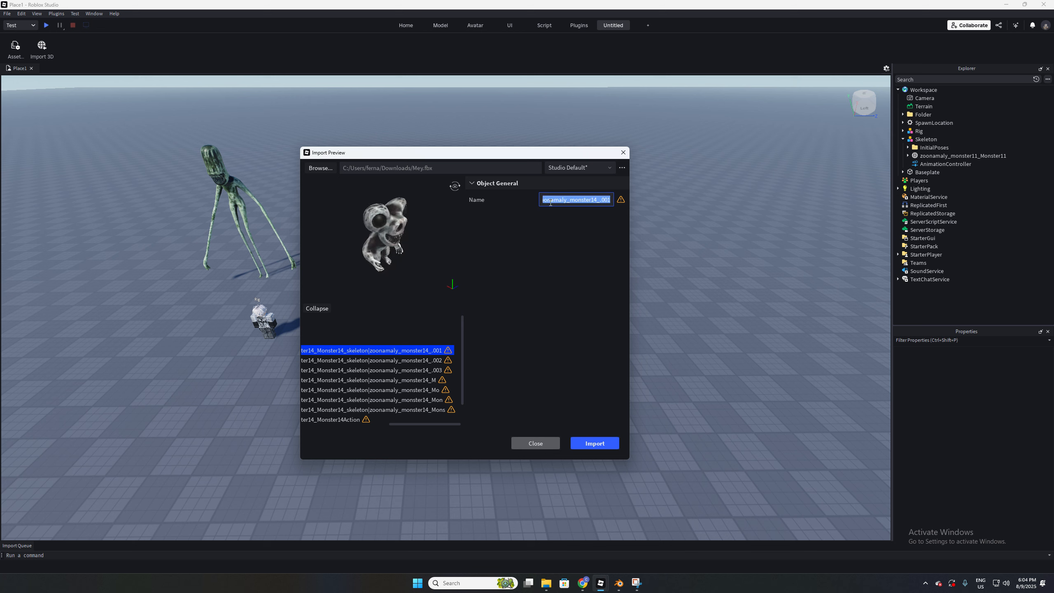
pyautogui.press('BackSpace')
pyautogui.write('MeyScare')
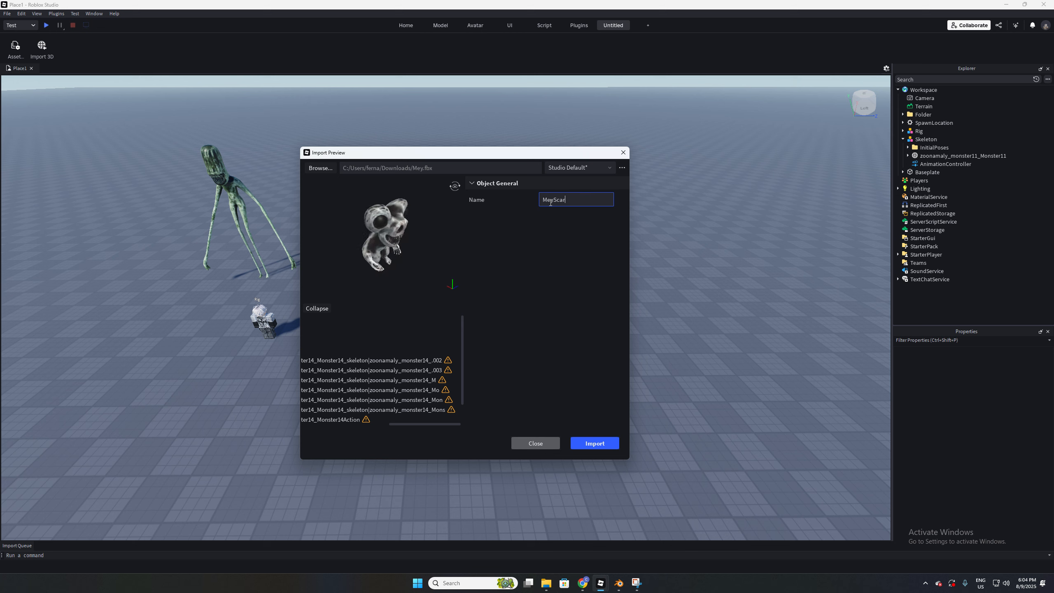
pyautogui.press('Return')
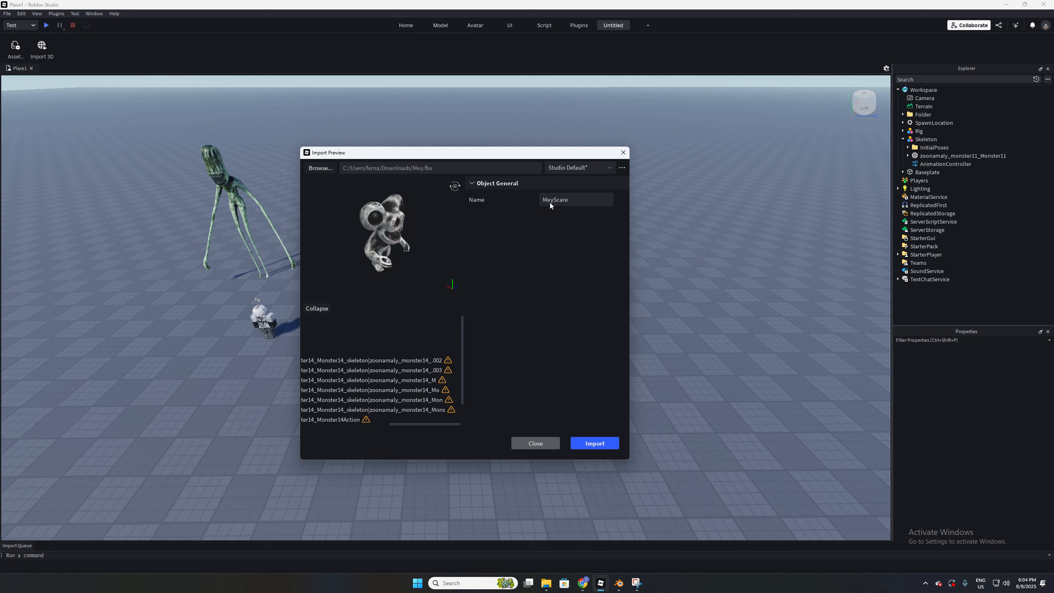
# Preview the animation whose name ends in .002 and rename it MeyWalk.
pyautogui.click(418, 361)
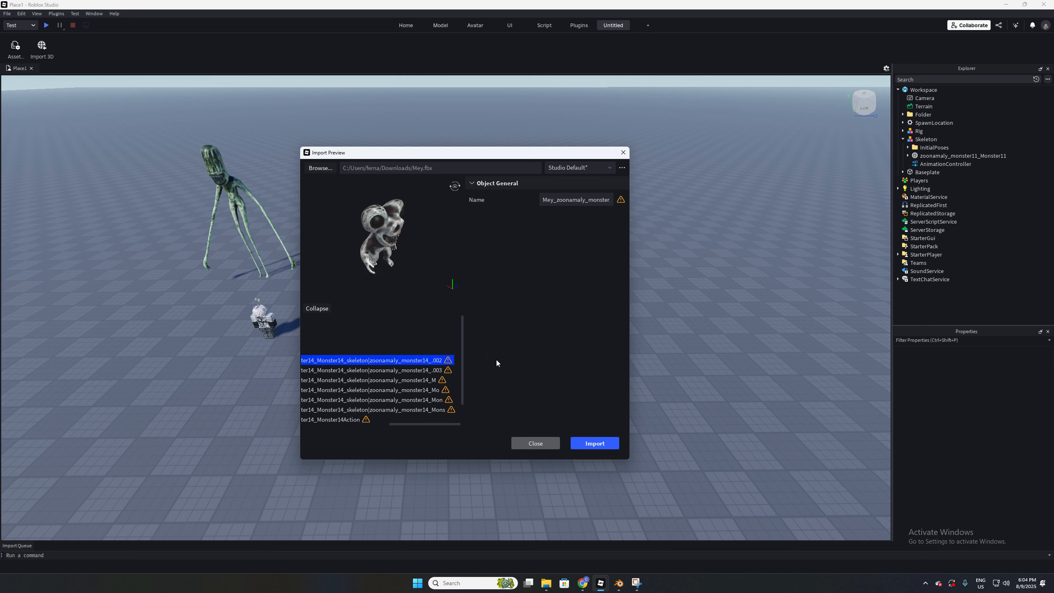
pyautogui.click(566, 199)
pyautogui.hotkey('ctrl', 'a')
pyautogui.write('MeyWalk')
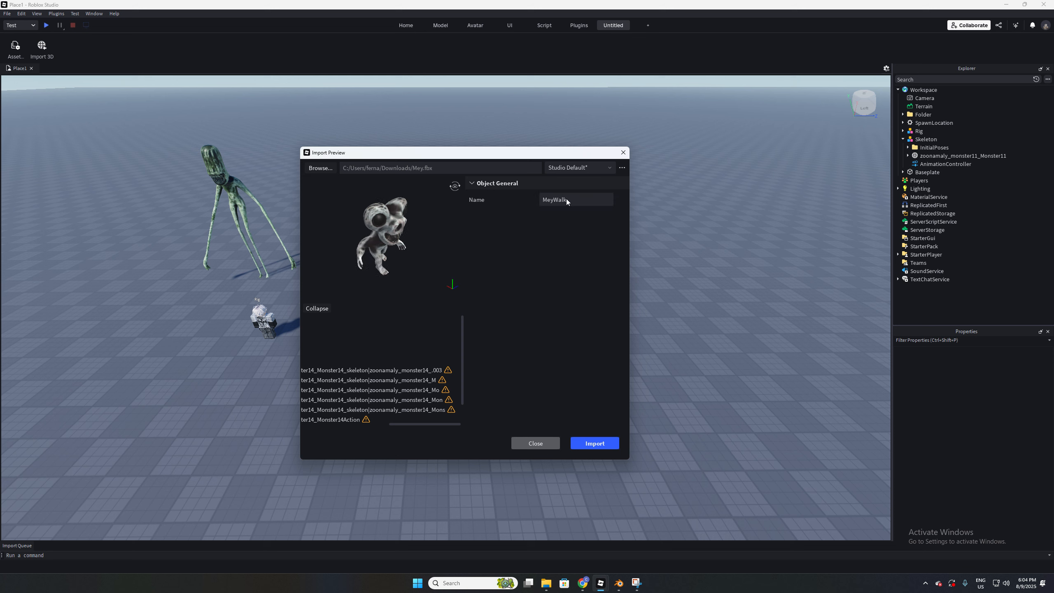
# Preview the animation whose name ends in .003 and rename it MeyWalk2.
pyautogui.click(413, 369)
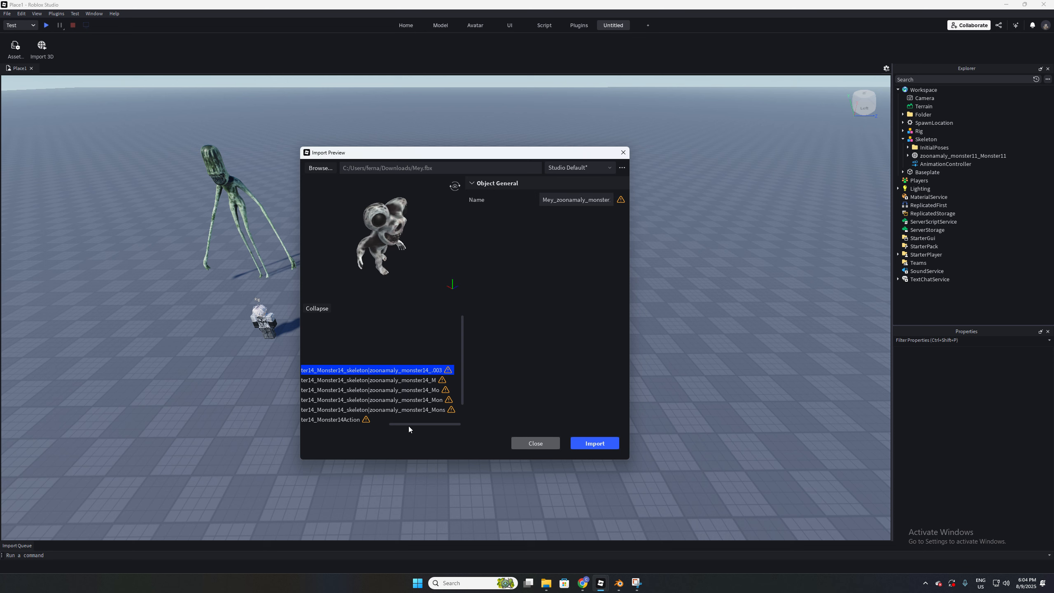
pyautogui.moveTo(409, 425)
pyautogui.mouseDown()
pyautogui.moveTo(315, 418)
pyautogui.moveTo(415, 419)
pyautogui.mouseUp()
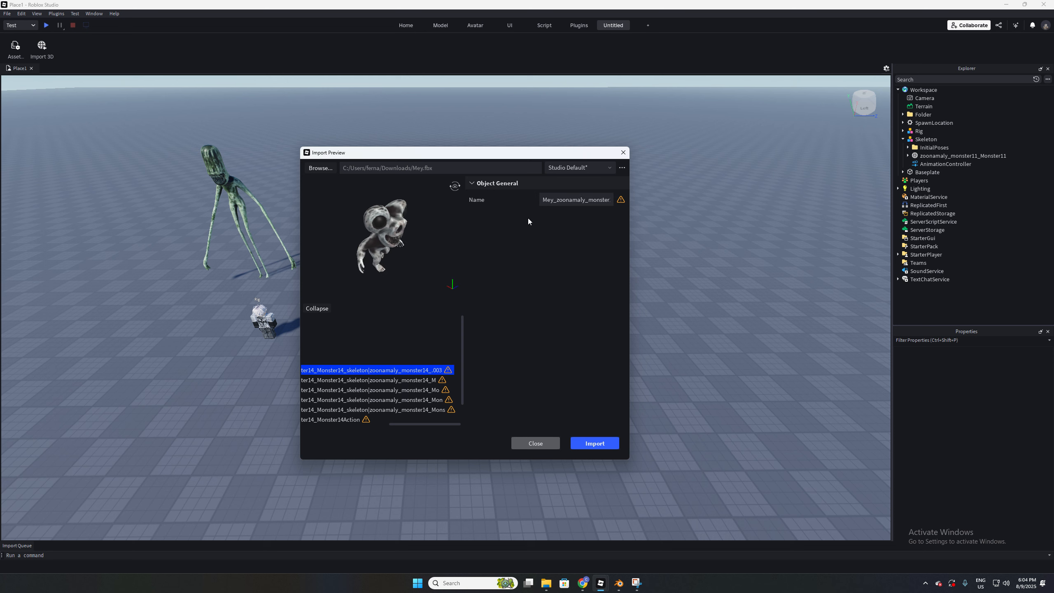
pyautogui.doubleClick(571, 200)
pyautogui.press('BackSpace')
pyautogui.write('MeyWalk2')
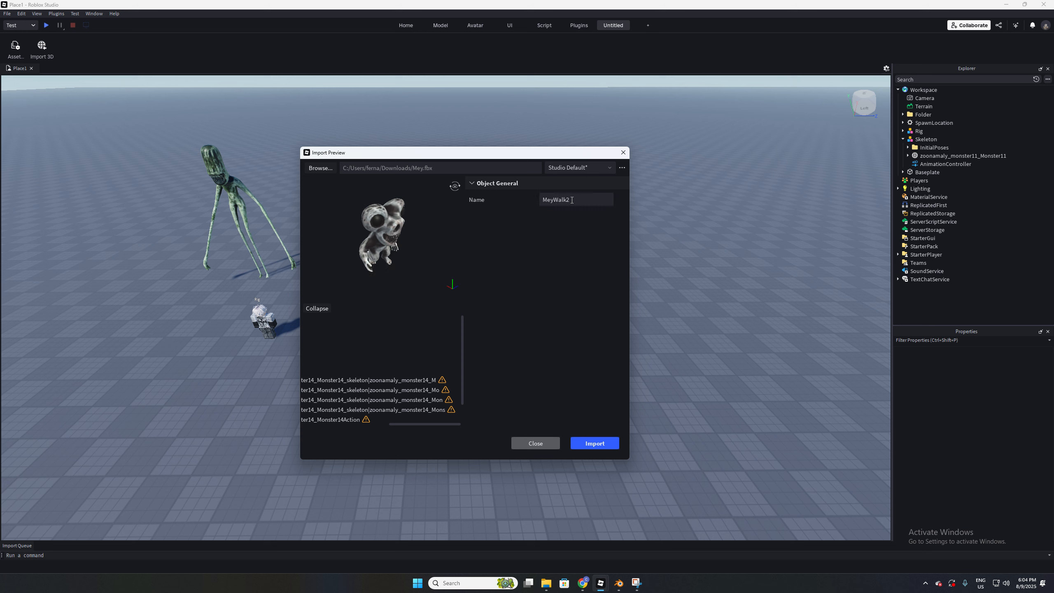
pyautogui.press('Return')
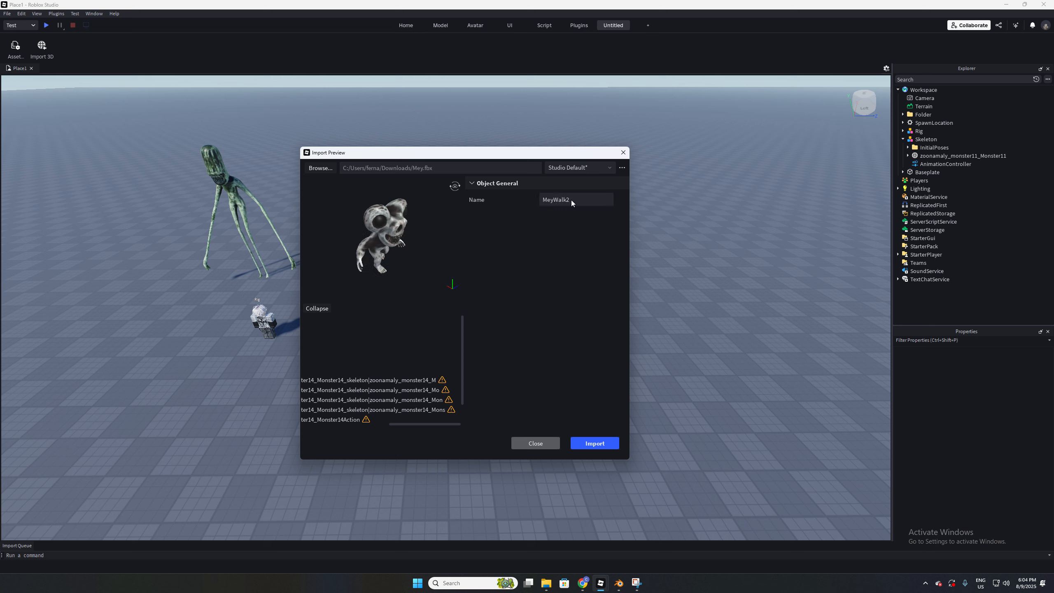
# Preview the animation whose name ends in monster14_M and rename it MeyGotHit.
pyautogui.click(413, 378)
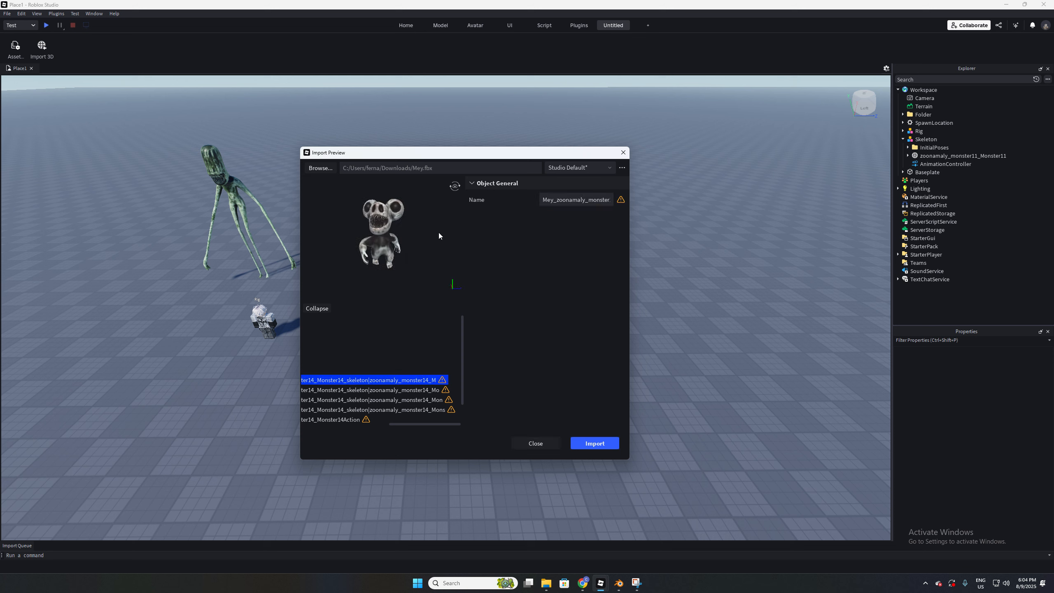
pyautogui.doubleClick(558, 201)
pyautogui.write('Mey')
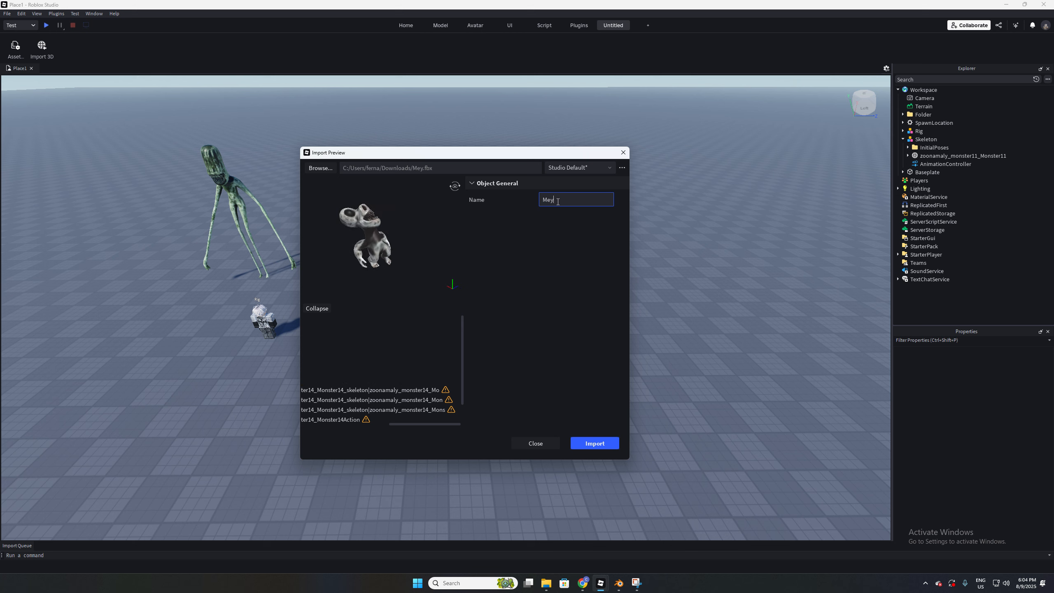
pyautogui.write('GotHit')
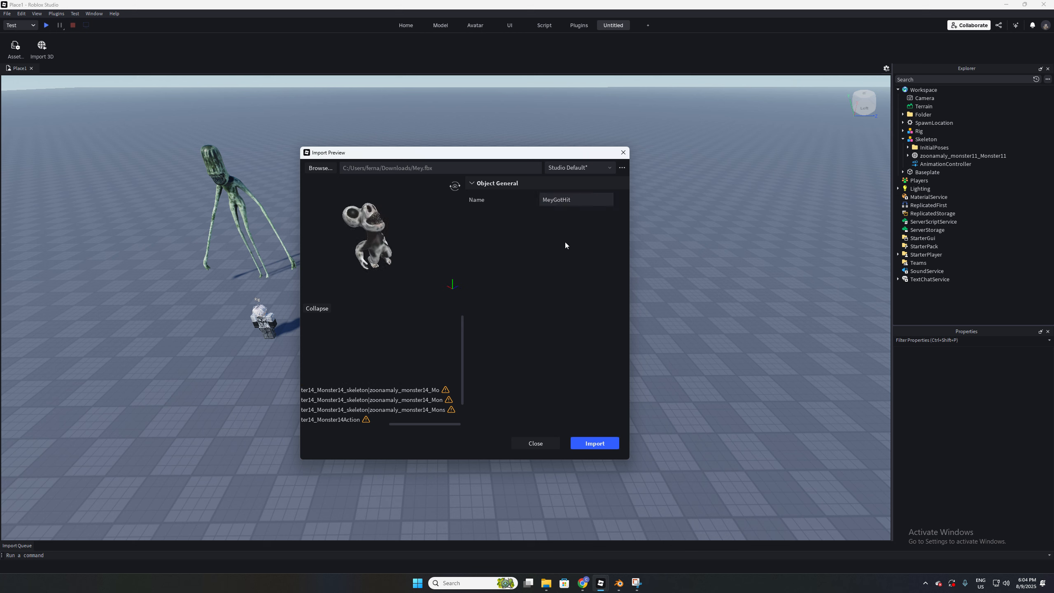
# Preview the animation whose name ends in monster14_Mo and rename it MeyBump.
pyautogui.click(428, 390)
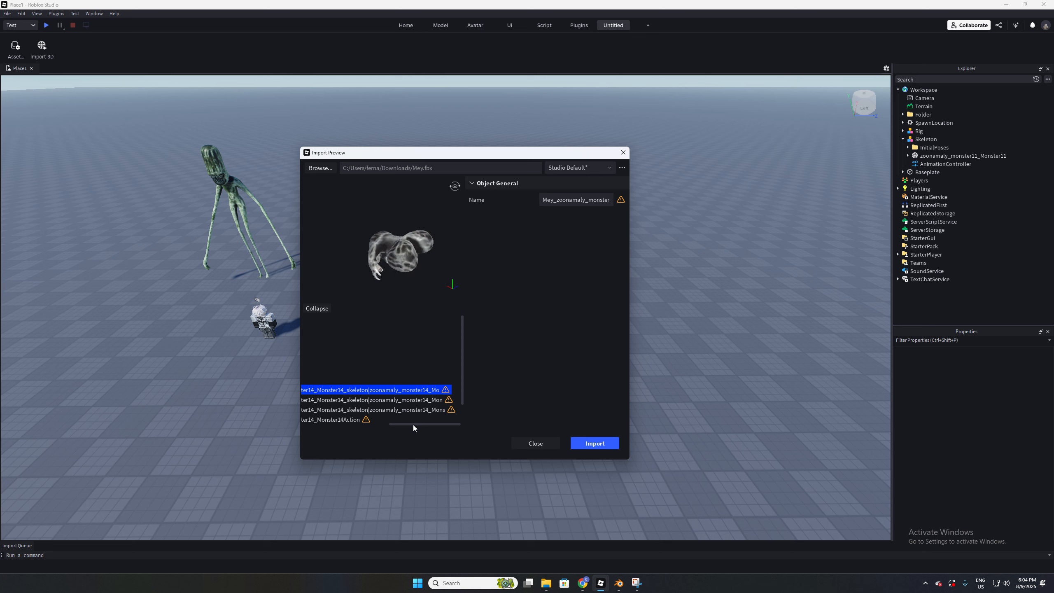
pyautogui.click(580, 199)
pyautogui.write('My')
pyautogui.press('BackSpace')
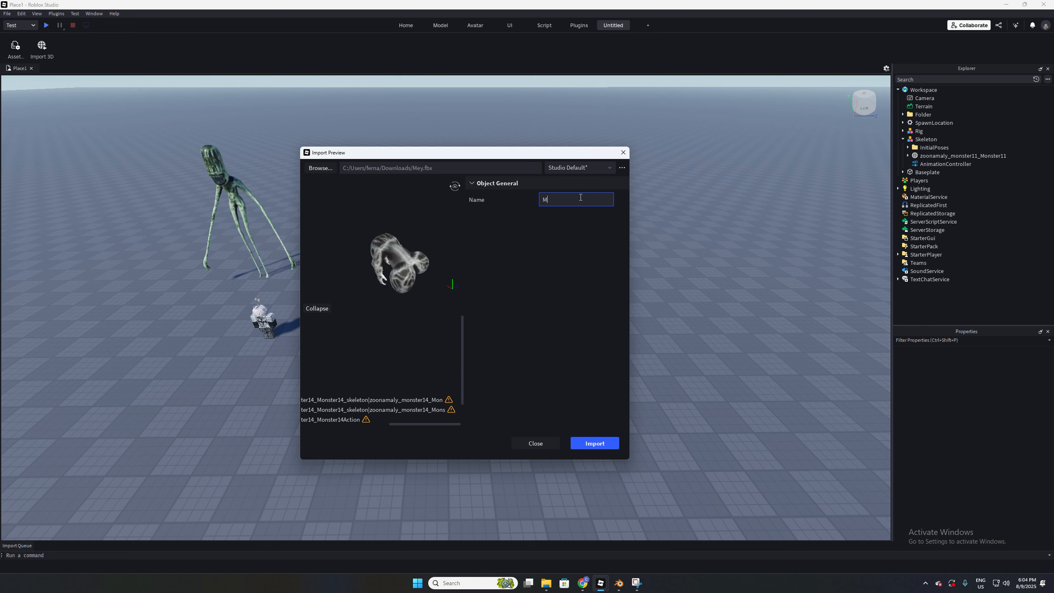
pyautogui.write('ey')
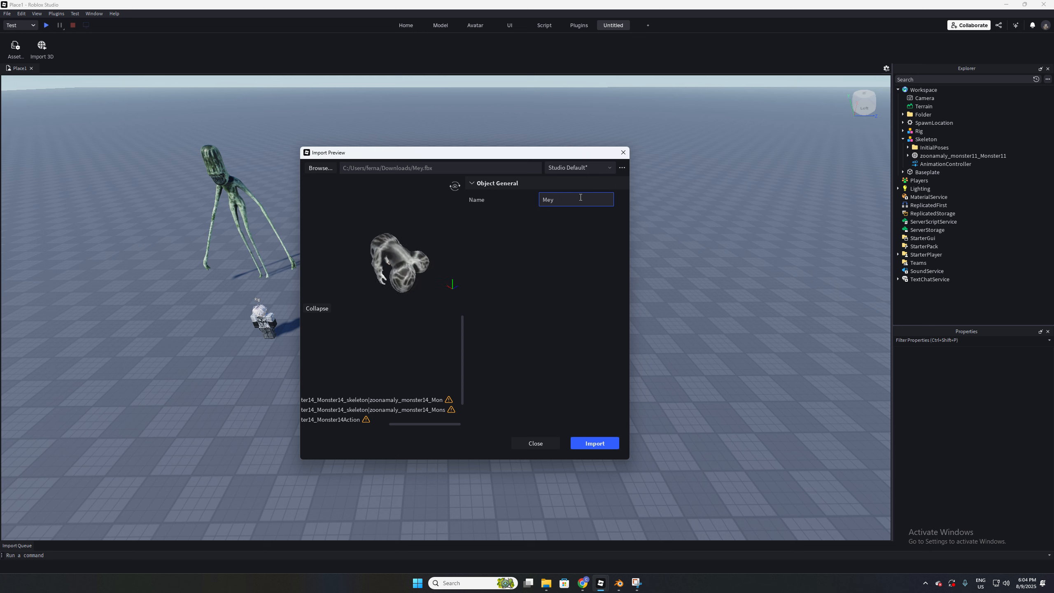
pyautogui.write('Bump')
pyautogui.press('Return')
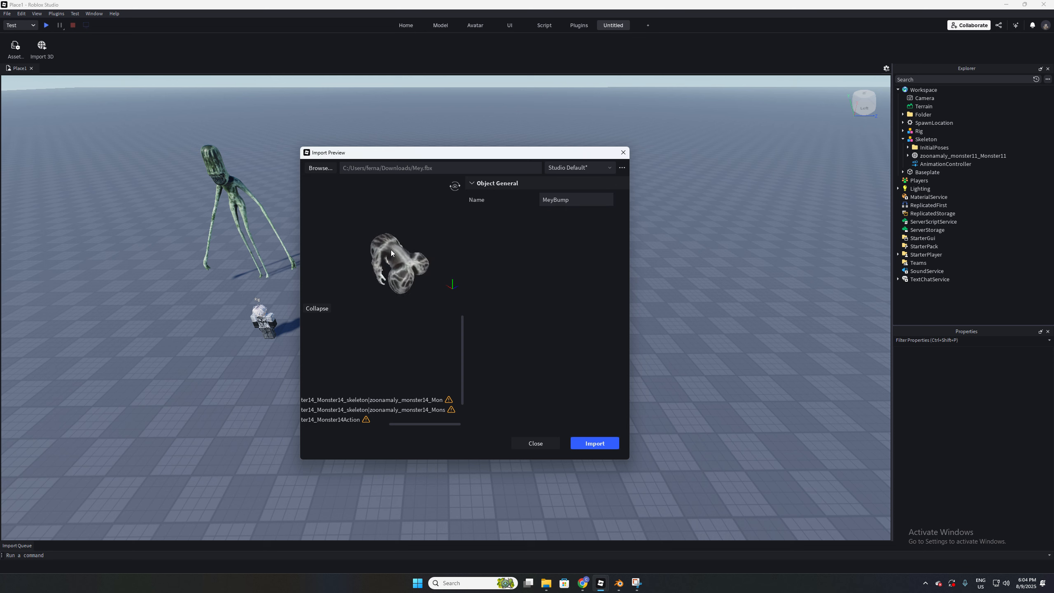
# Preview the animation whose name ends in monster14_Mon and rename it MeyAttack.
pyautogui.moveTo(430, 423); pyautogui.dragTo(419, 395)
pyautogui.click(419, 399)
pyautogui.moveTo(371, 268); pyautogui.dragTo(402, 268)
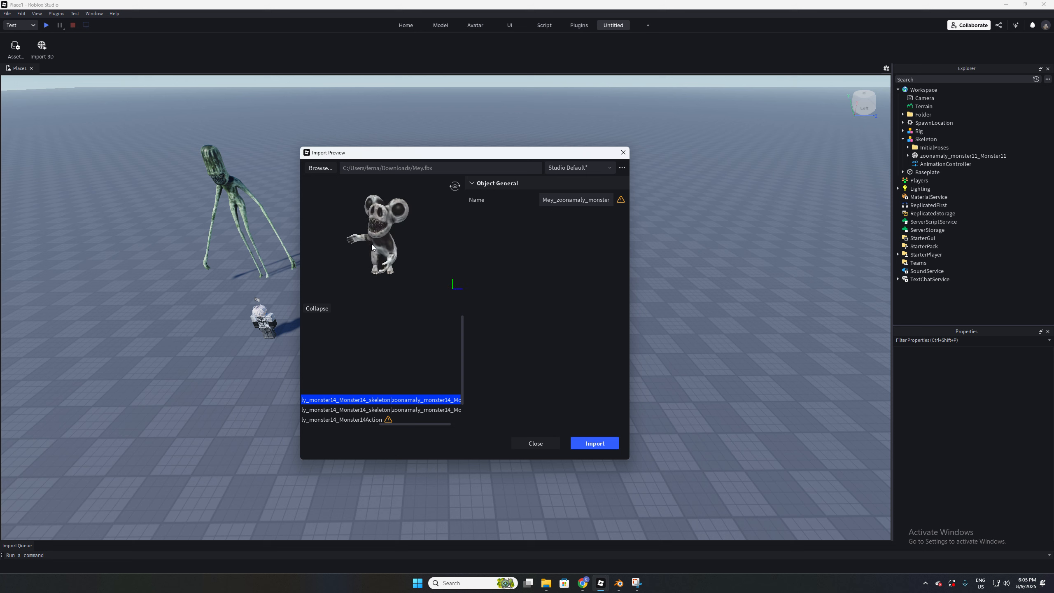
pyautogui.doubleClick(567, 202)
pyautogui.press('BackSpace')
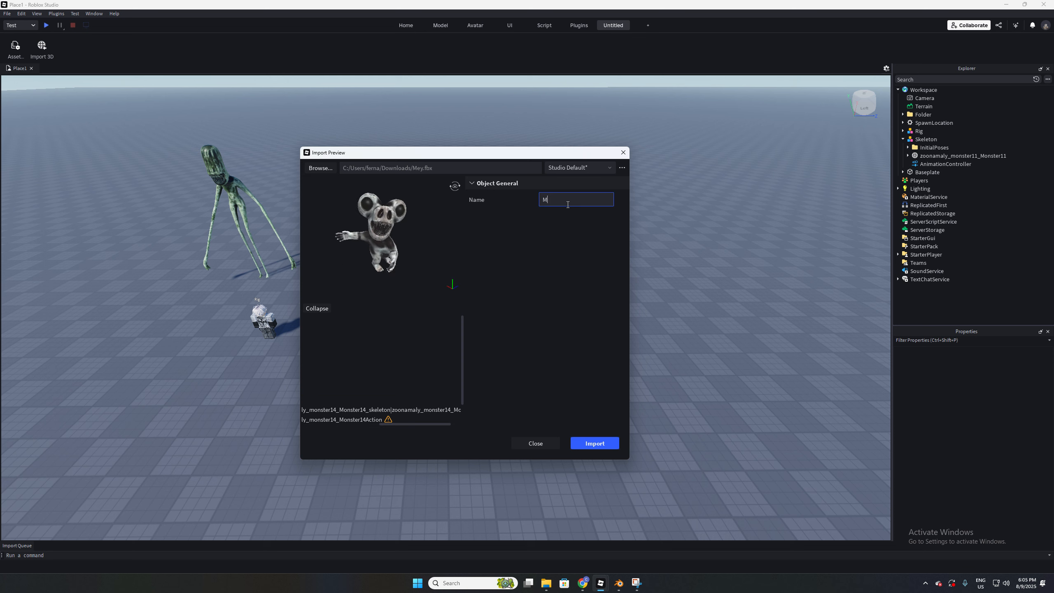
pyautogui.write('MeyAttack')
pyautogui.press('Return')
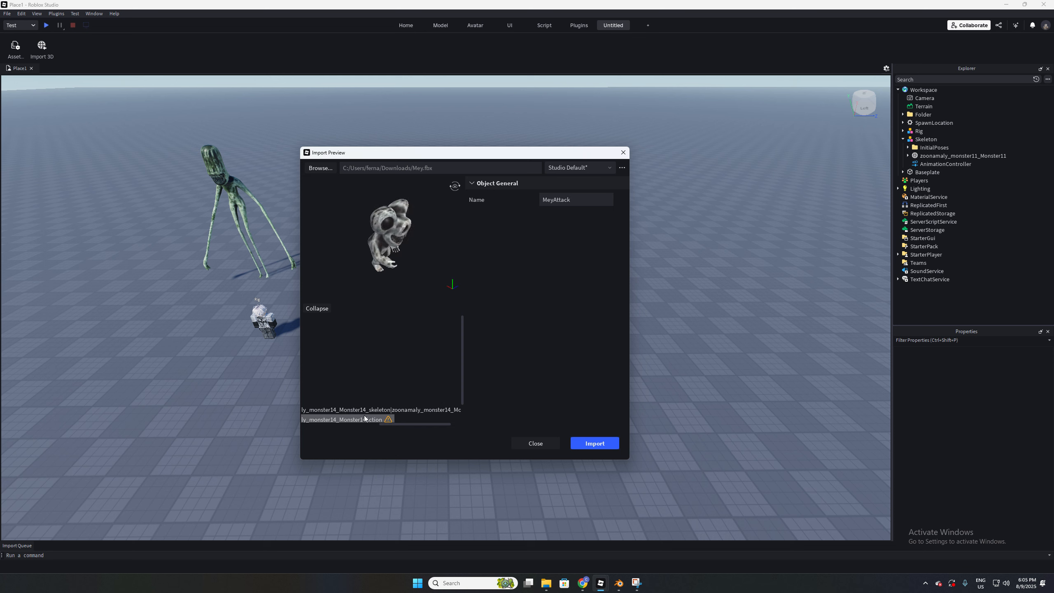
# Rename the animation whose name ends in monster14_Mons as MeyAttack2.
pyautogui.click(396, 410)
pyautogui.moveTo(415, 425); pyautogui.dragTo(360, 424)
pyautogui.click(559, 196)
pyautogui.hotkey('ctrl', 'a')
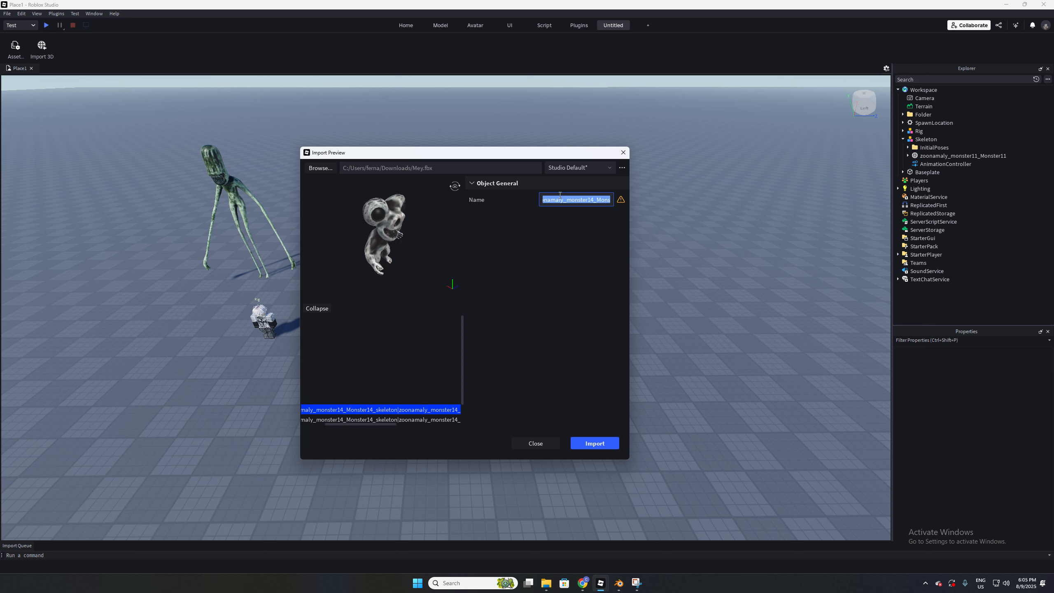
pyautogui.write('MeyAttacm')
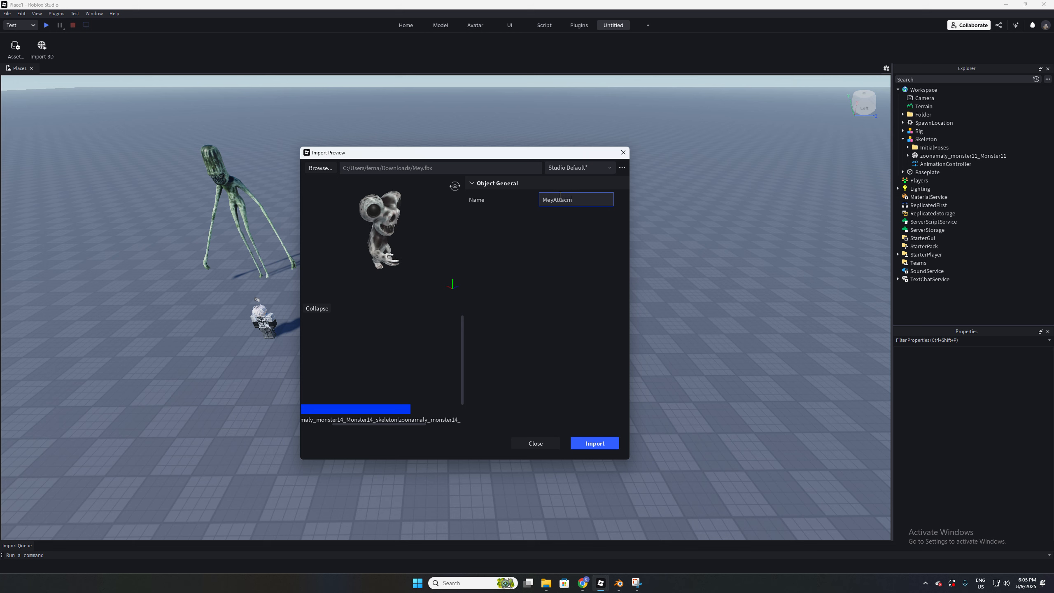
pyautogui.press('BackSpace')
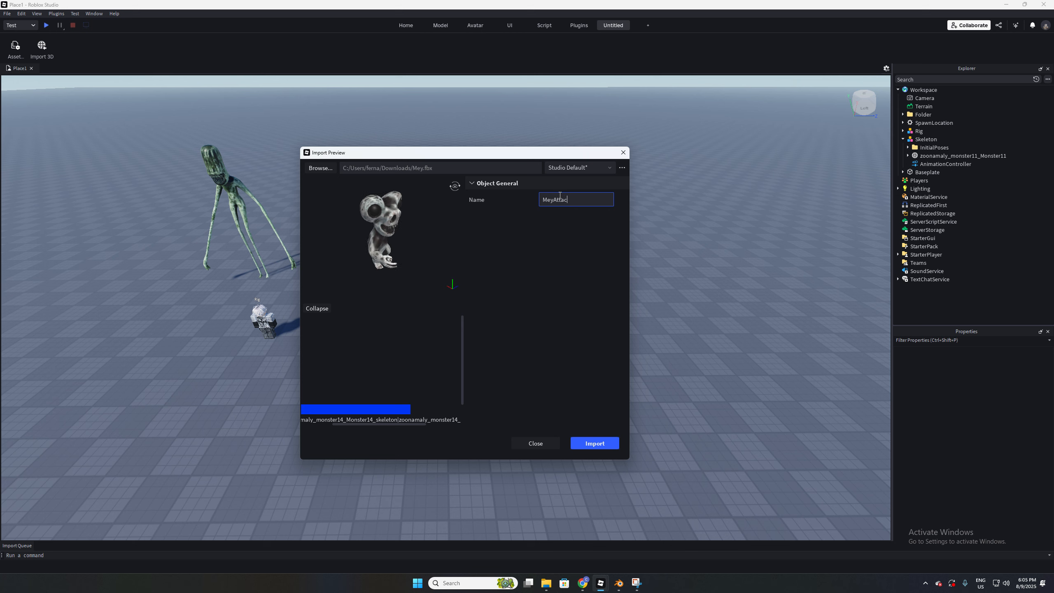
pyautogui.write('k2')
pyautogui.press('Return')
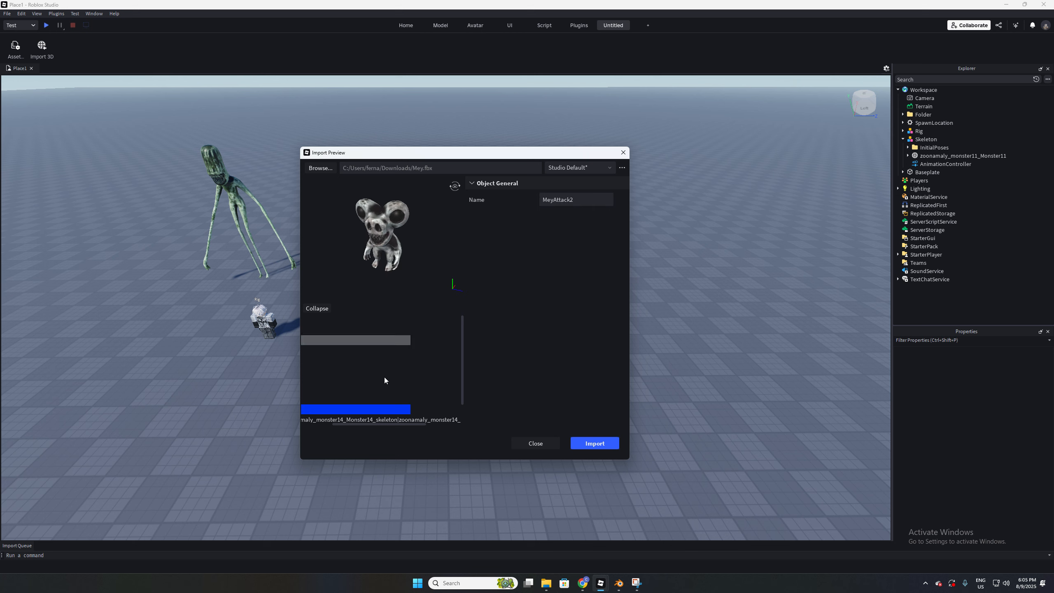
# Preview the last remaining animation, Monster14Action, and exclude it from the import.
pyautogui.click(384, 418)
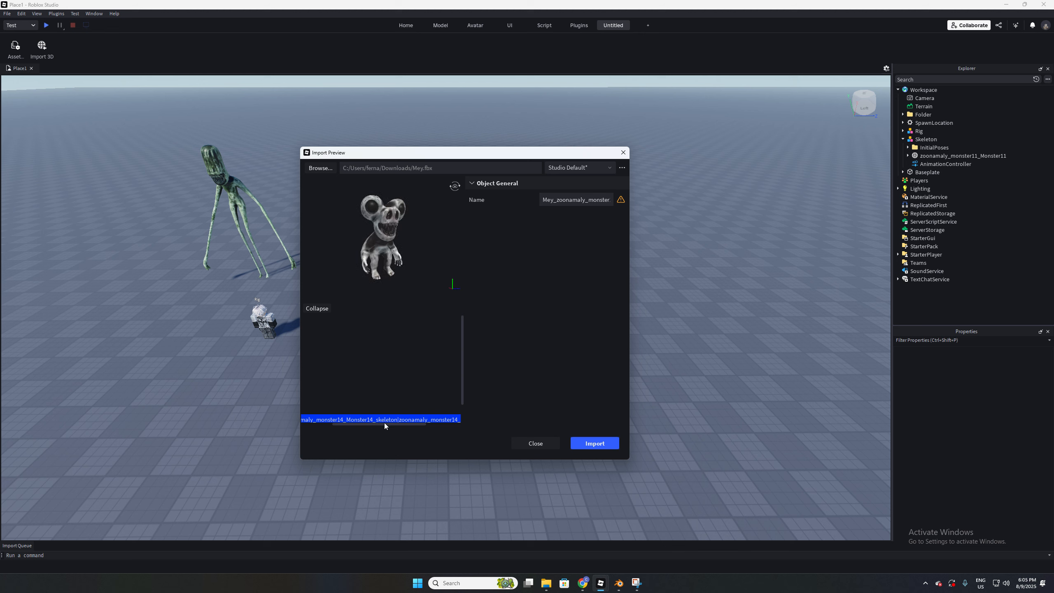
pyautogui.moveTo(334, 426); pyautogui.dragTo(494, 274)
pyautogui.moveTo(402, 424); pyautogui.dragTo(315, 424)
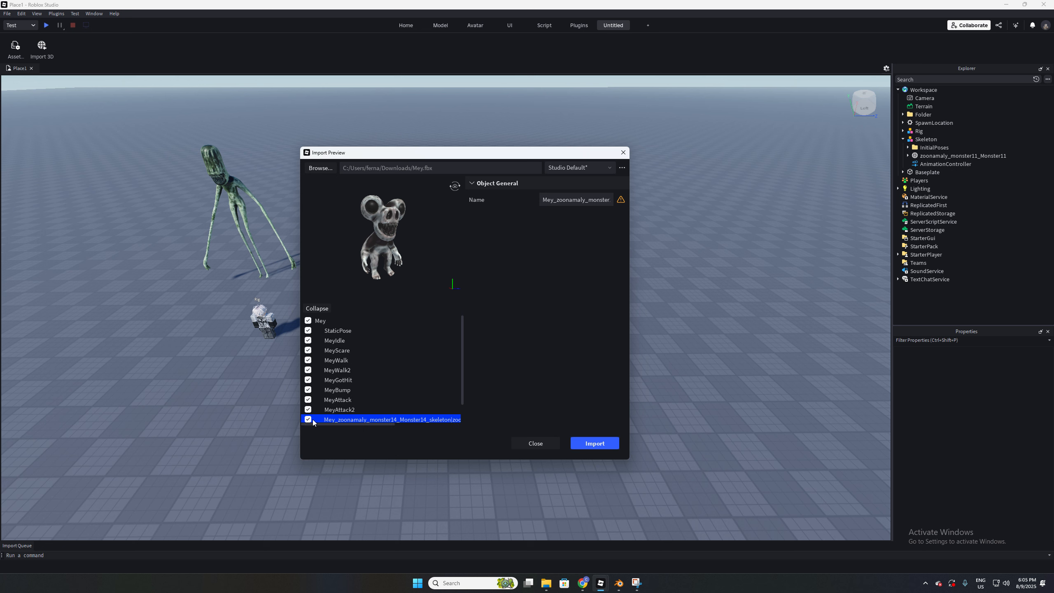
pyautogui.scroll(-1, 387, 382)
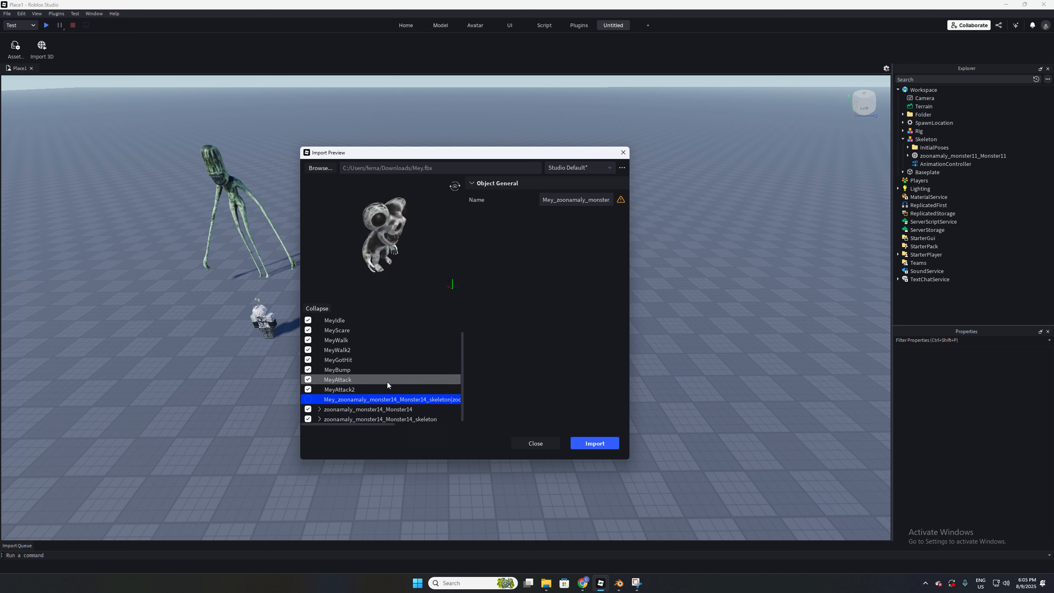
# Examine the mesh, the expanded skeleton and the excluded animation in the import hierarchy.
pyautogui.click(376, 408)
pyautogui.click(371, 418)
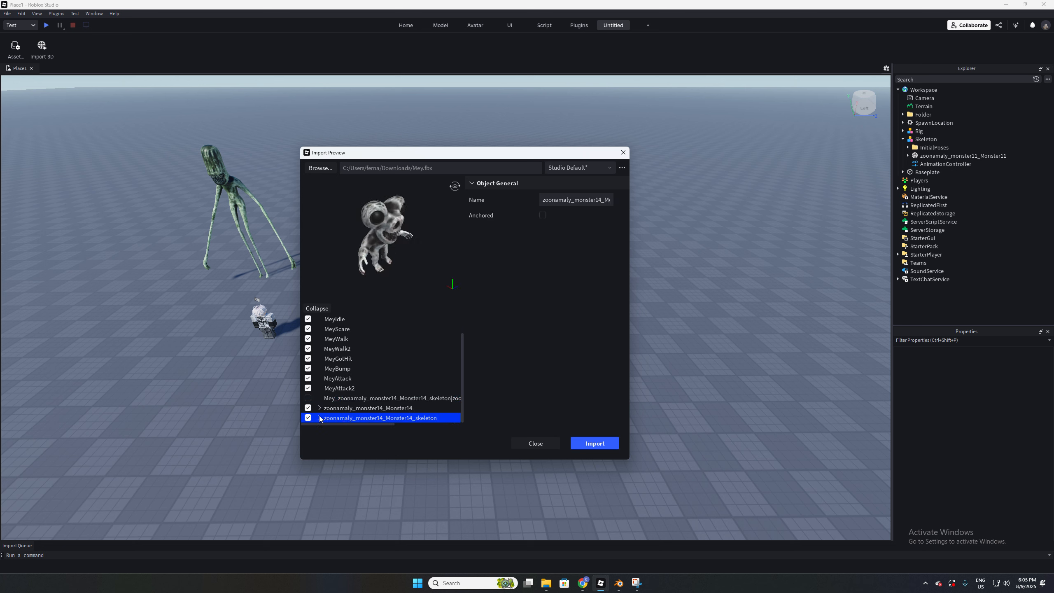
pyautogui.click(537, 13)
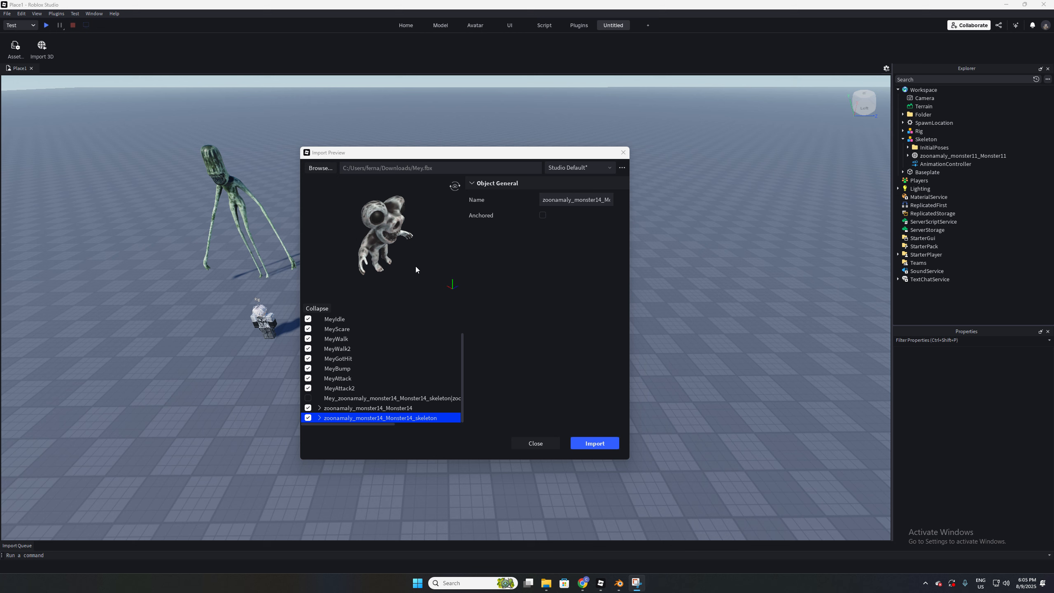
pyautogui.click(320, 418)
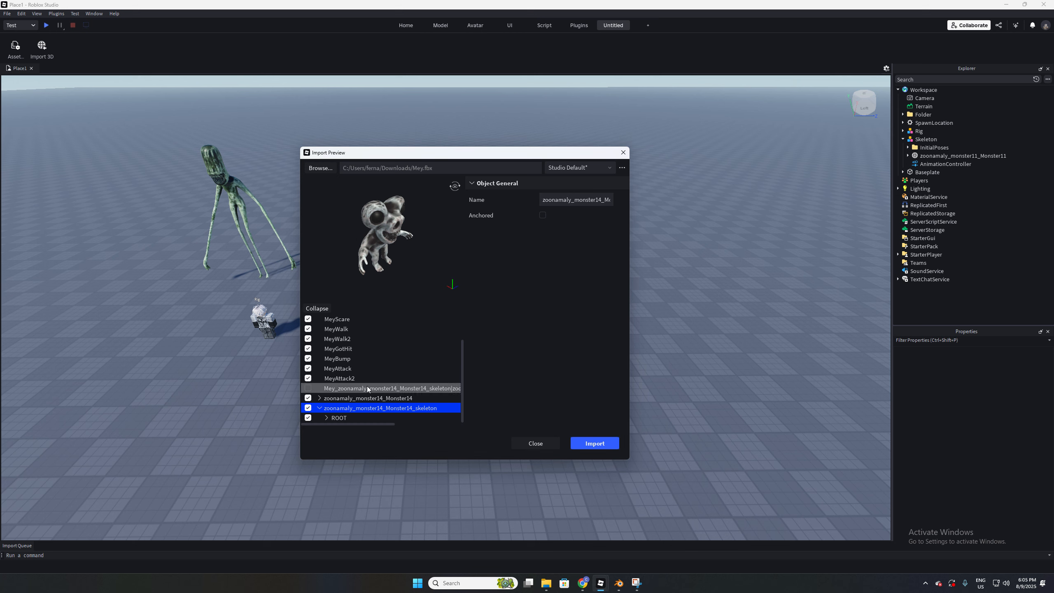
pyautogui.scroll(2, 377, 378)
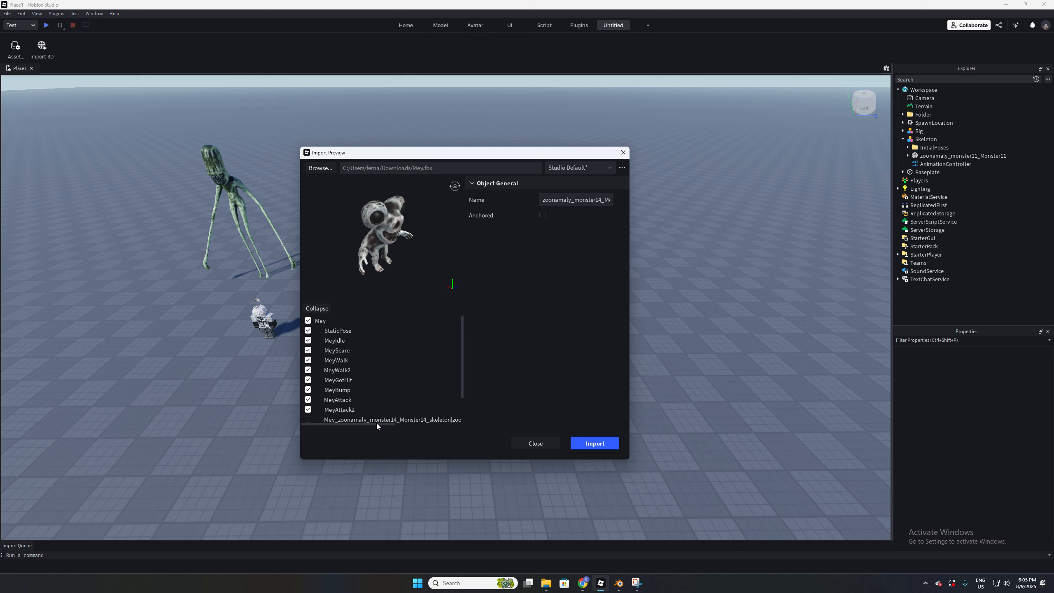
pyautogui.hscroll(1, 376, 424)
pyautogui.click(365, 421)
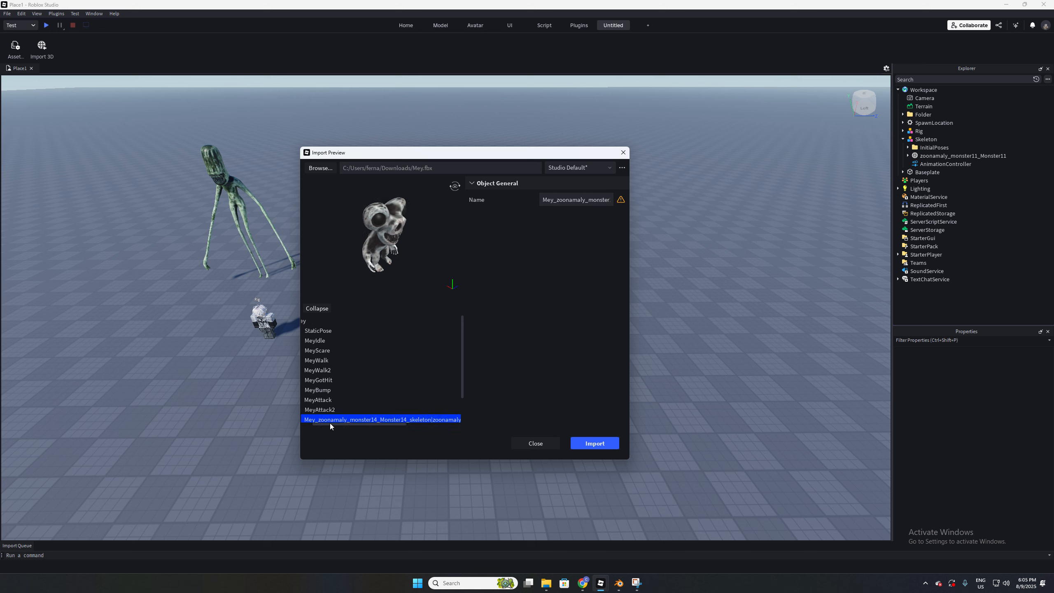
pyautogui.hscroll(-1, 348, 405)
pyautogui.scroll(-1, 368, 381)
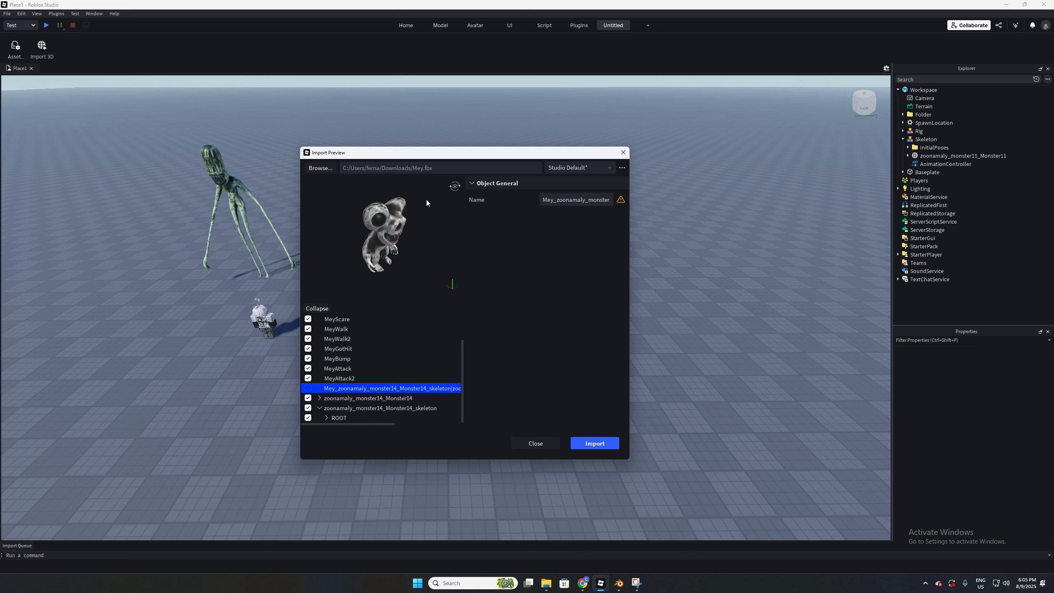
# Import the Mey model with its renamed animations and locate it in the workspace.
pyautogui.moveTo(426, 199); pyautogui.dragTo(352, 221)
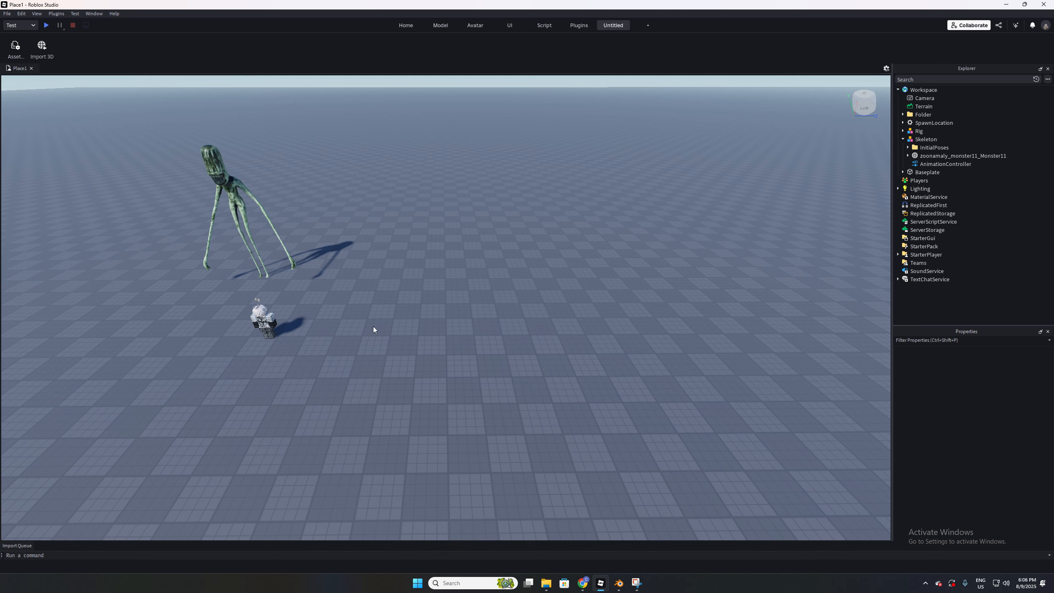
pyautogui.moveTo(449, 268)
pyautogui.mouseDown(button='right')
pyautogui.moveTo(466, 295)
pyautogui.moveTo(438, 281)
pyautogui.moveTo(468, 264)
pyautogui.moveTo(463, 279)
pyautogui.mouseUp(button='right')
pyautogui.rightClick(455, 286)
pyautogui.click(435, 282)
pyautogui.scroll(-2, 463, 278)
pyautogui.press('a')
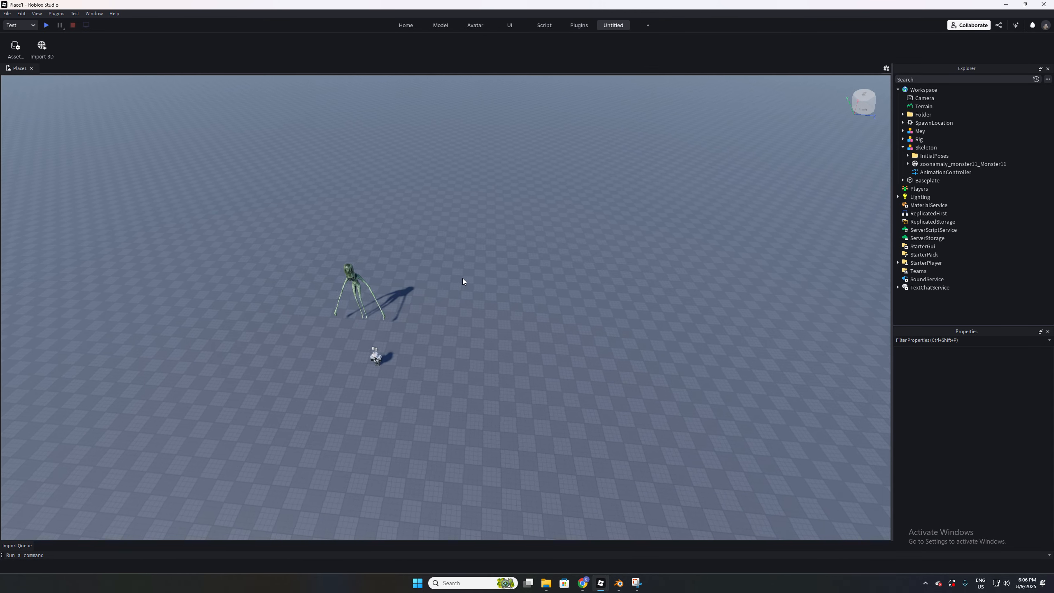
pyautogui.hotkey('ctrl', 'z')
pyautogui.scroll(-10, 464, 274)
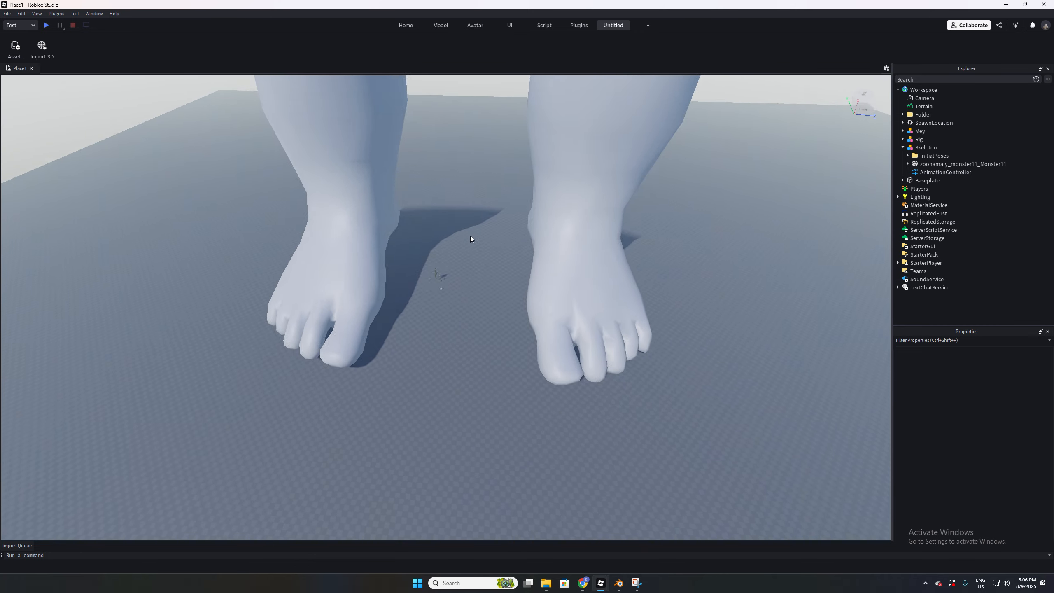
# Select the giant Mey model and scale it down to about 0.123.
pyautogui.click(569, 188)
pyautogui.moveTo(470, 200)
pyautogui.mouseDown(button='right')
pyautogui.moveTo(471, 213)
pyautogui.moveTo(468, 202)
pyautogui.mouseUp(button='right')
pyautogui.scroll(-3, 470, 201)
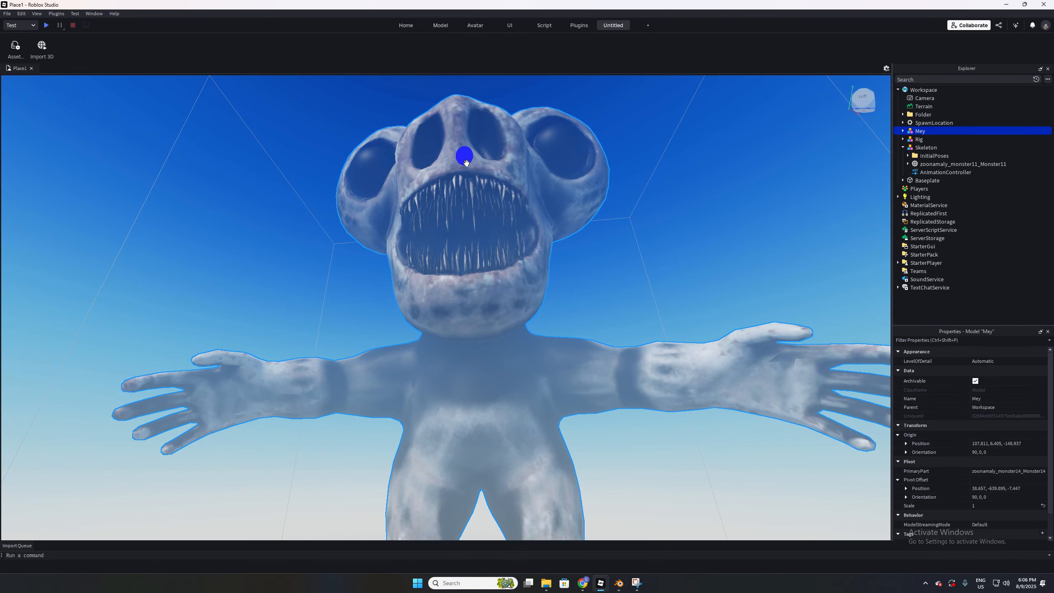
pyautogui.moveTo(464, 157); pyautogui.dragTo(469, 234)
pyautogui.moveTo(469, 228); pyautogui.dragTo(468, 233, button='right')
pyautogui.moveTo(468, 234); pyautogui.dragTo(468, 349)
pyautogui.press('f')
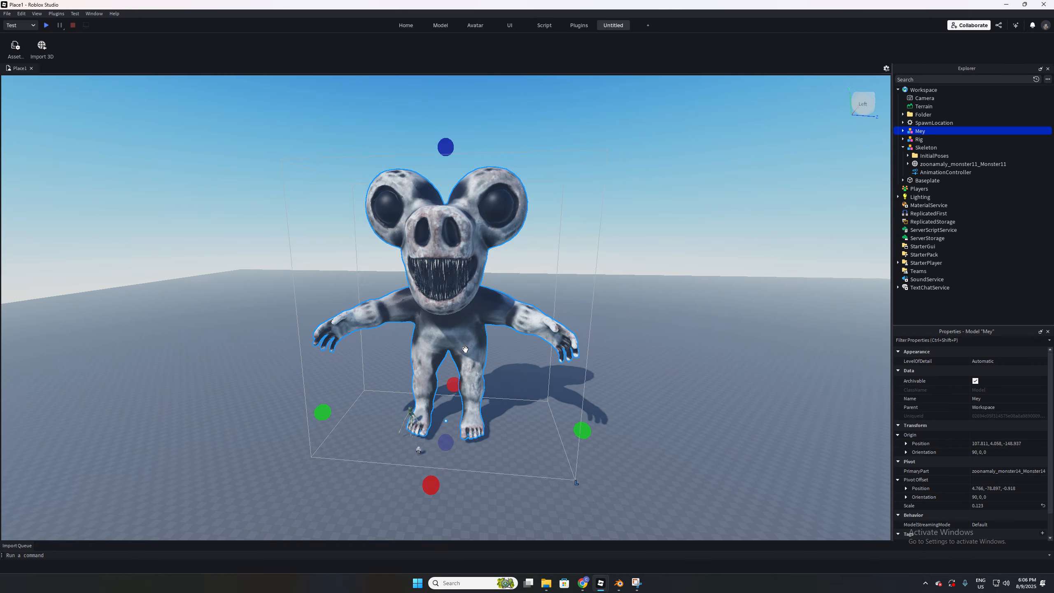
# Shrink the Mey model further to a scale of about 0.035.
pyautogui.moveTo(475, 324); pyautogui.dragTo(477, 317, button='right')
pyautogui.moveTo(445, 212); pyautogui.dragTo(450, 251)
pyautogui.scroll(-5, 446, 220)
pyautogui.moveTo(446, 220); pyautogui.dragTo(449, 251, button='right')
pyautogui.moveTo(449, 251); pyautogui.dragTo(443, 320)
pyautogui.press('f')
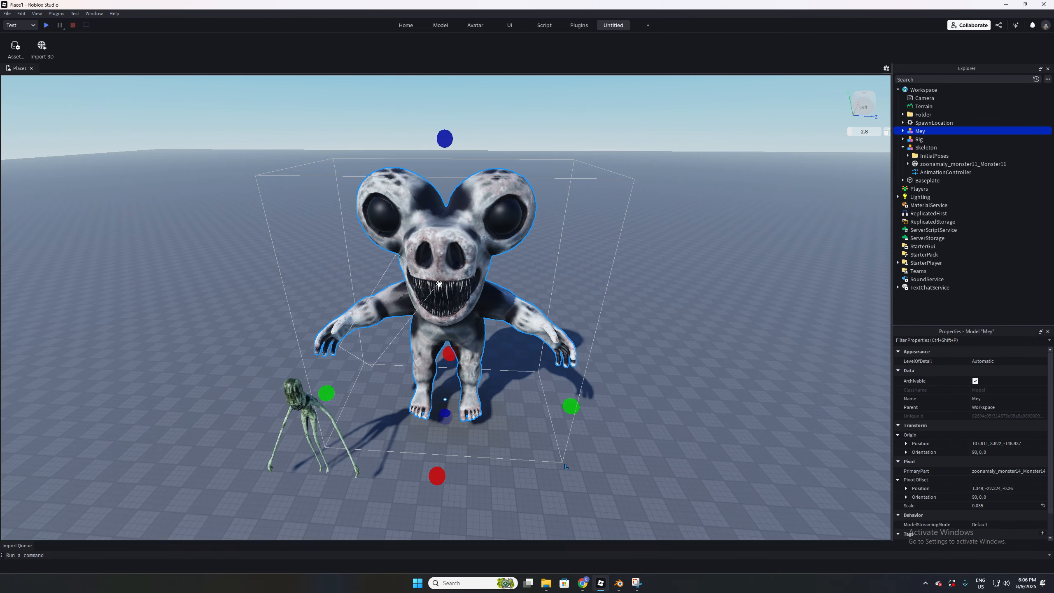
# Reduce the Mey model to a scale of about 0.007 and shift it nearer to the green monster.
pyautogui.moveTo(442, 318); pyautogui.dragTo(440, 304, button='right')
pyautogui.scroll(-5, 440, 301)
pyautogui.moveTo(442, 241); pyautogui.dragTo(445, 250, button='right')
pyautogui.moveTo(434, 81); pyautogui.dragTo(429, 239)
pyautogui.moveTo(444, 278); pyautogui.dragTo(446, 255)
pyautogui.moveTo(441, 213); pyautogui.dragTo(440, 277)
pyautogui.scroll(5, 451, 308)
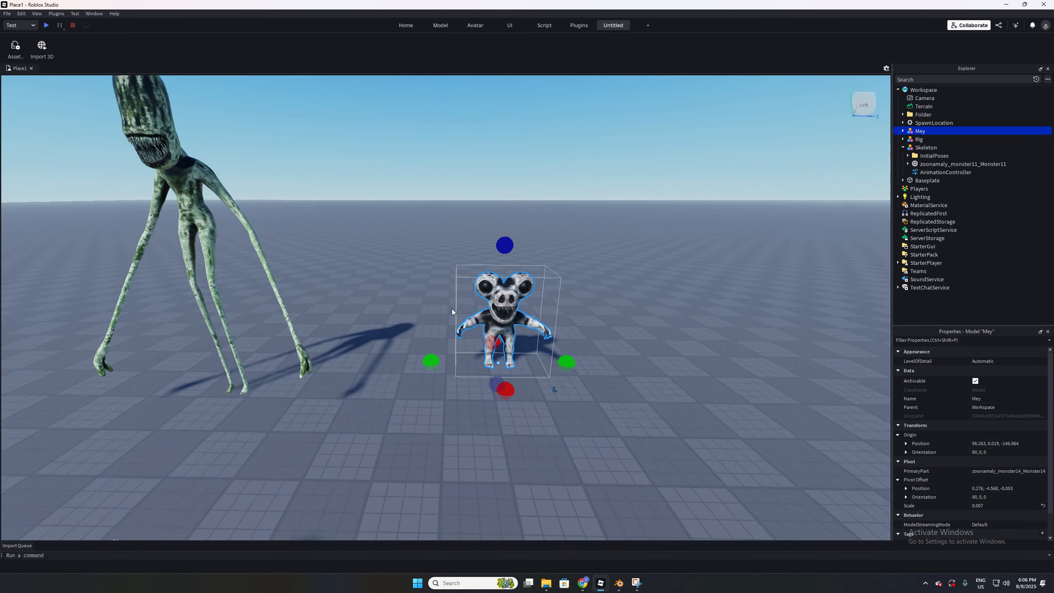
# Move Mey beside the green monster at about position 94.24, 0.019, -153.328 and deselect it.
pyautogui.rightClick(452, 307)
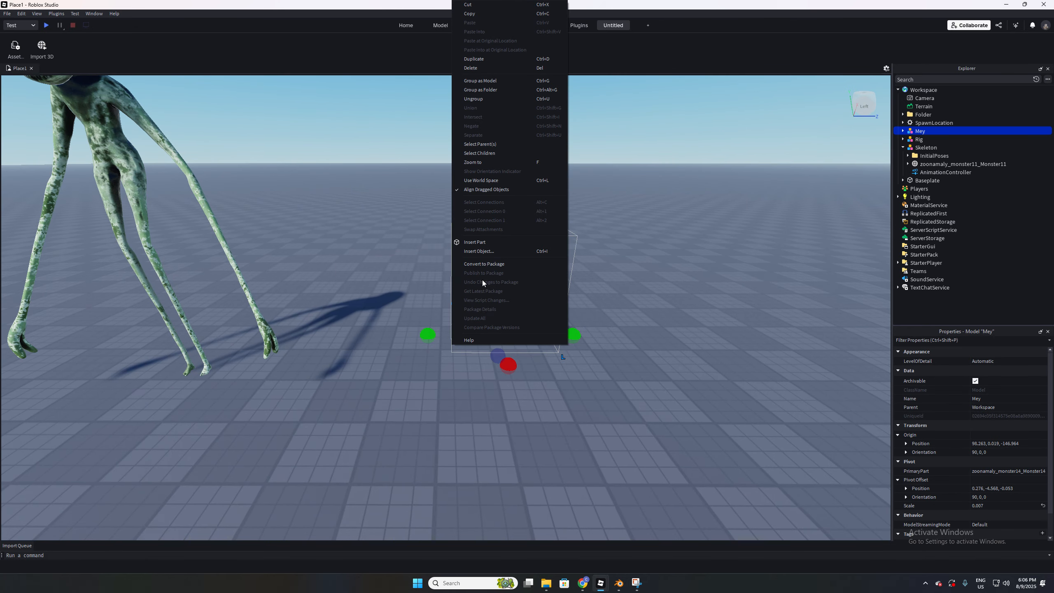
pyautogui.click(443, 287)
pyautogui.moveTo(500, 292); pyautogui.dragTo(418, 308)
pyautogui.scroll(-5, 456, 328)
pyautogui.moveTo(466, 332); pyautogui.dragTo(504, 353, button='right')
pyautogui.scroll(4, 484, 343)
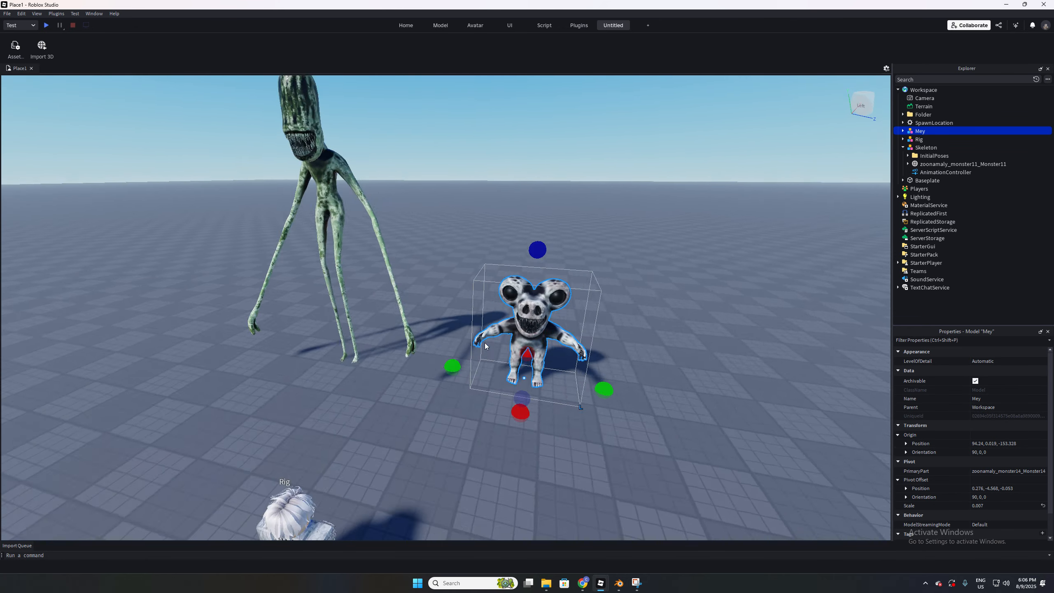
pyautogui.scroll(3, 498, 345)
pyautogui.click(551, 284)
pyautogui.scroll(-4, 551, 283)
pyautogui.moveTo(551, 284); pyautogui.dragTo(555, 293, button='right')
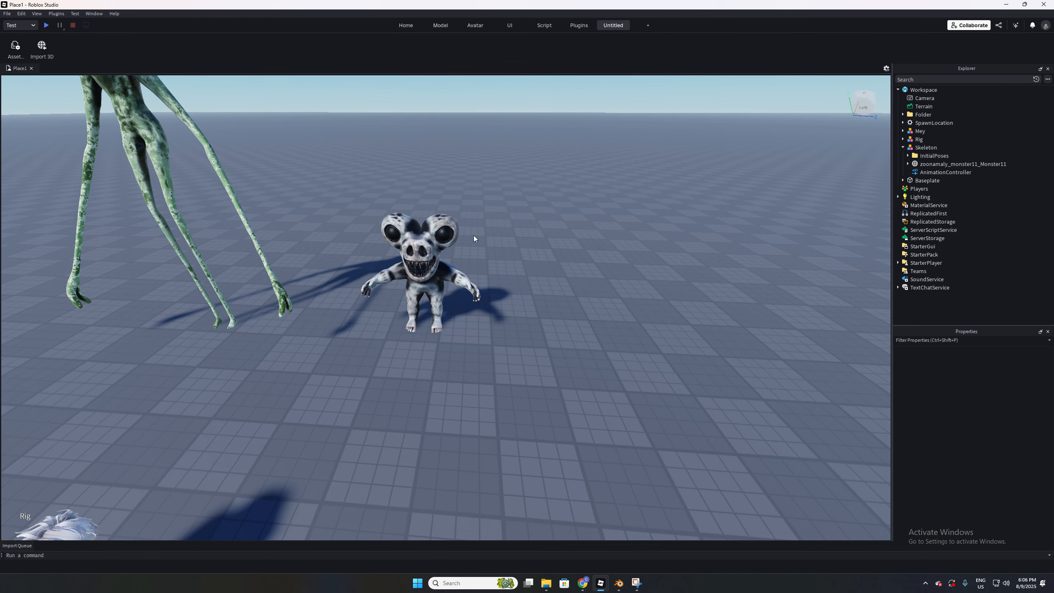
pyautogui.click(473, 238)
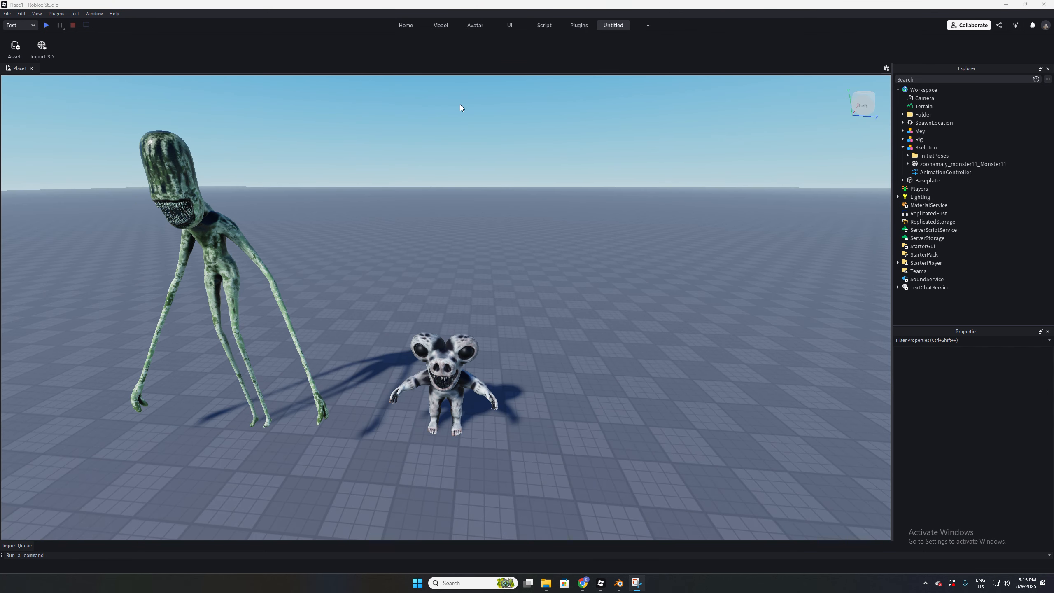
# Select the Mey model in the scene.
pyautogui.scroll(3, 465, 236)
pyautogui.rightClick(464, 236)
pyautogui.click(444, 260)
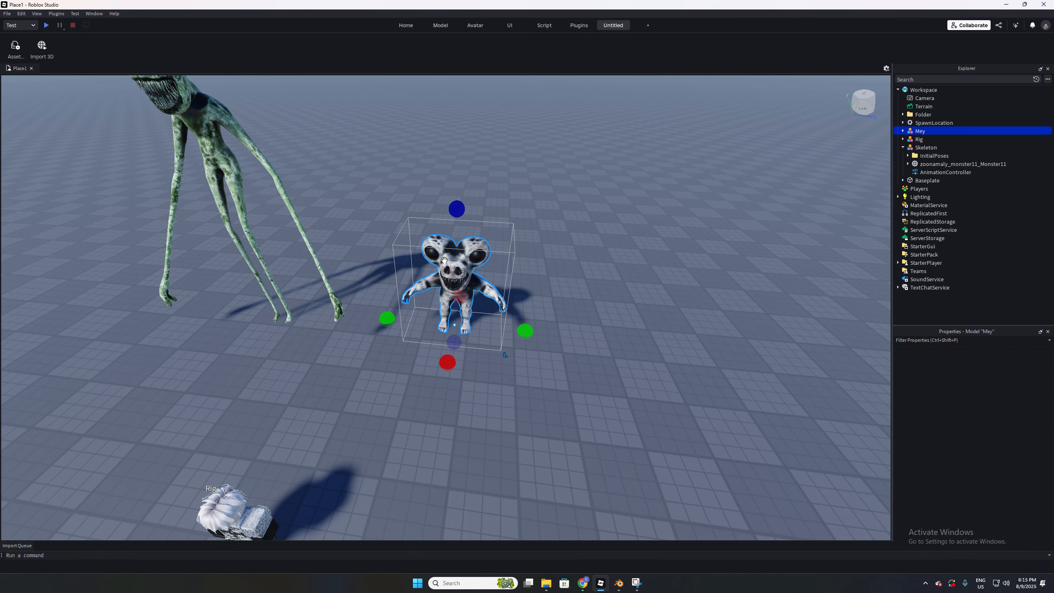
pyautogui.click(532, 236)
pyautogui.click(462, 254)
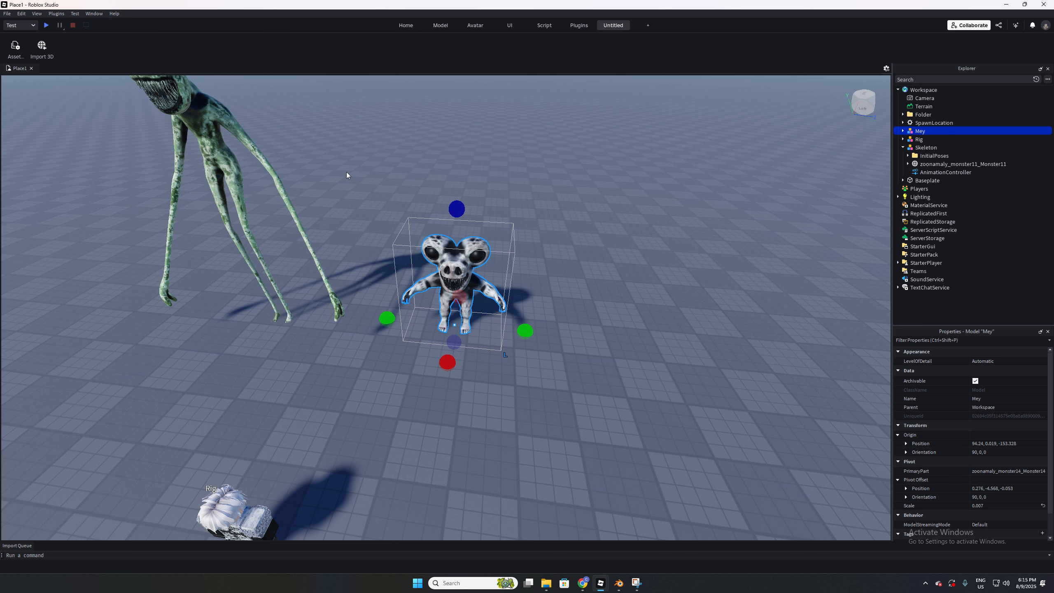
pyautogui.click(77, 13)
pyautogui.moveTo(96, 16)
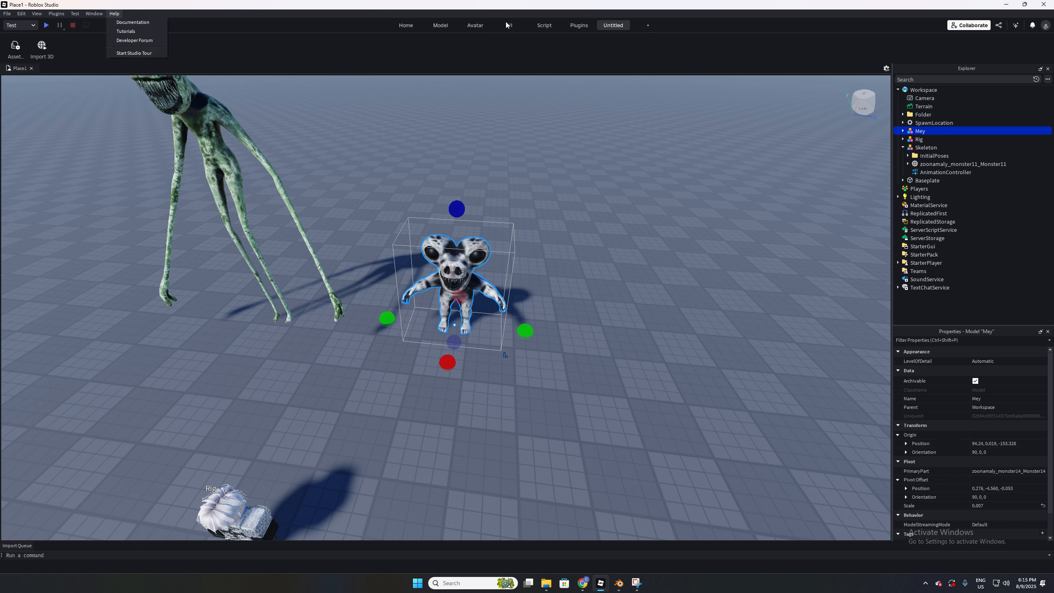
# Create a new custom toolbar tab containing the Animation and Animation Spoofer [v2] tools.
pyautogui.click(647, 26)
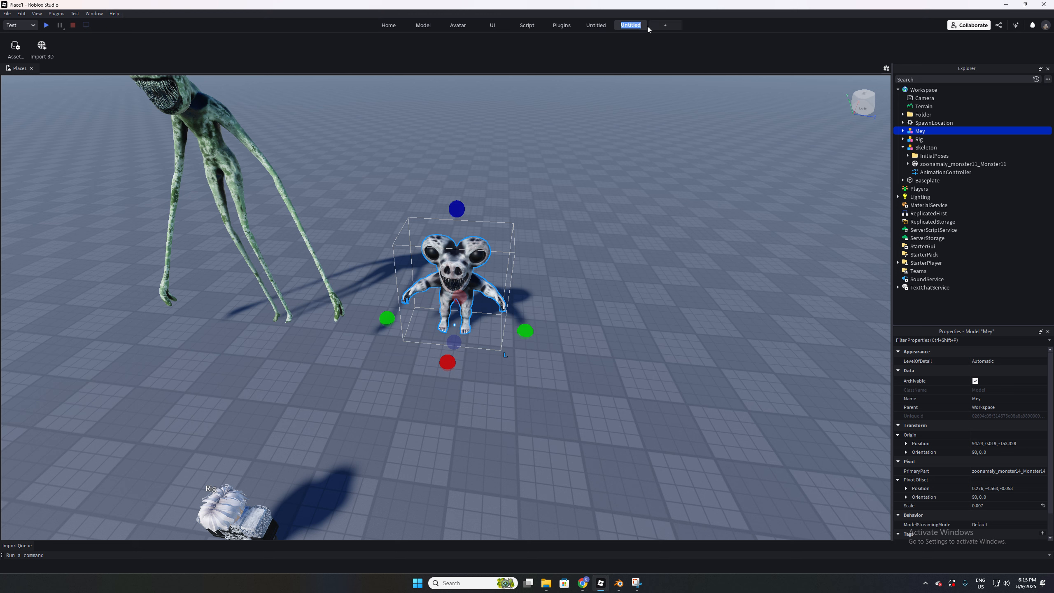
pyautogui.click(19, 53)
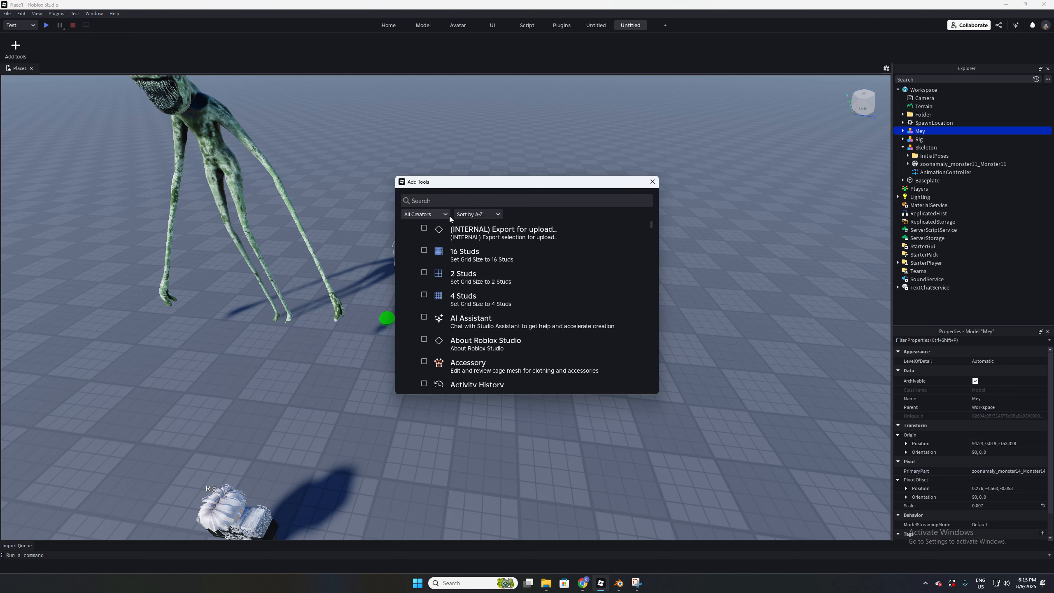
pyautogui.write('Animation')
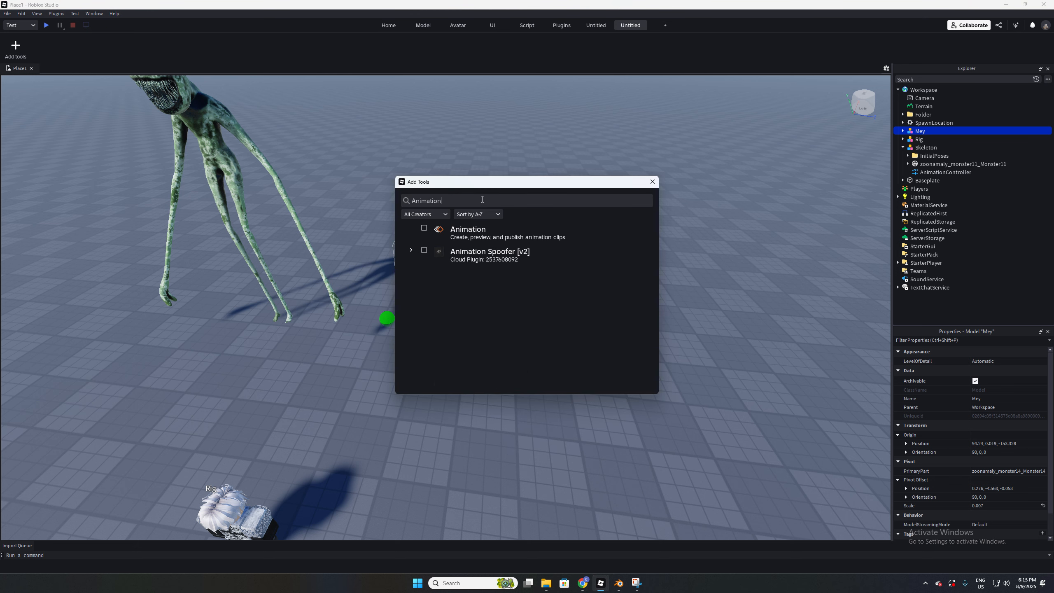
pyautogui.click(432, 240)
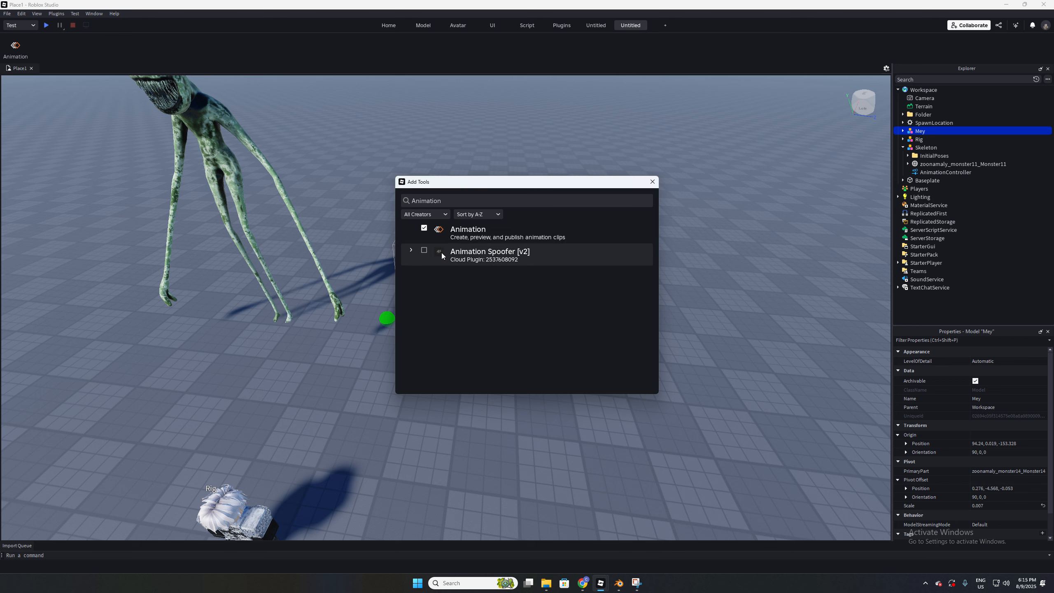
pyautogui.click(442, 252)
pyautogui.click(652, 182)
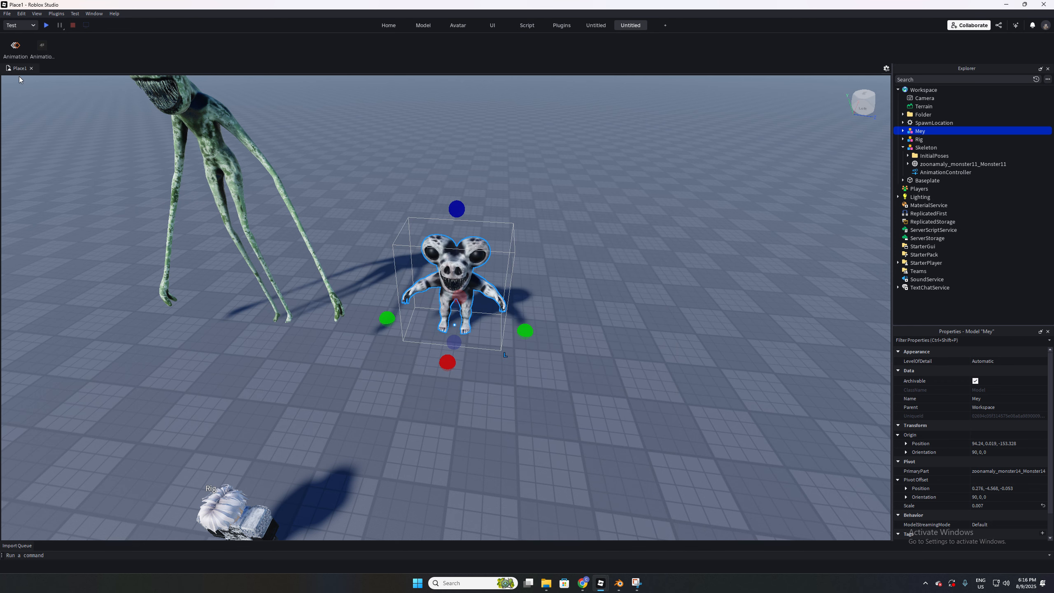
# Open the Animation Editor for the Mey model and dismiss the Curve Editor introduction.
pyautogui.click(16, 57)
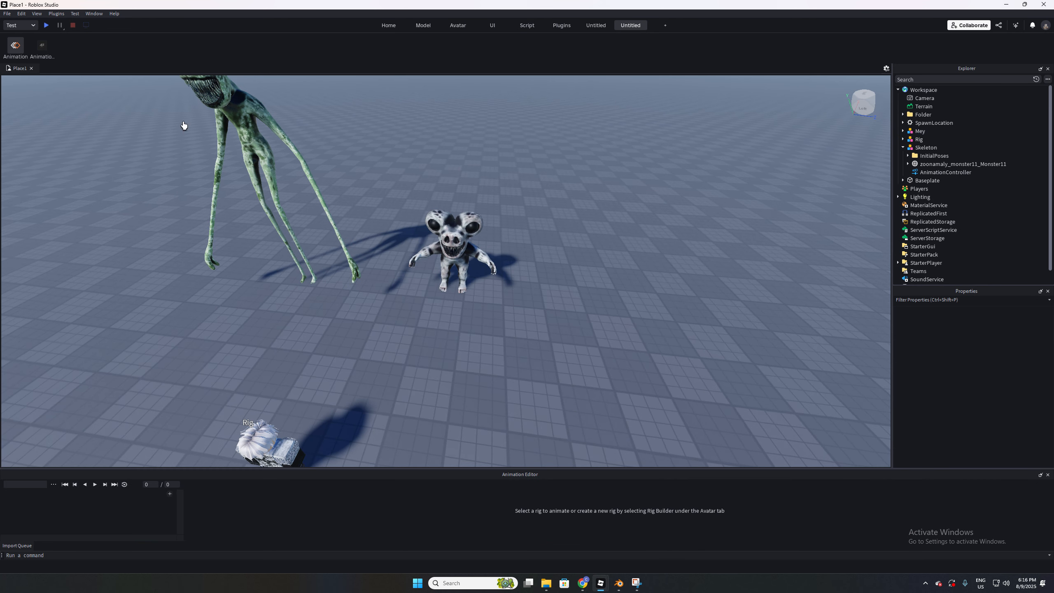
pyautogui.click(458, 243)
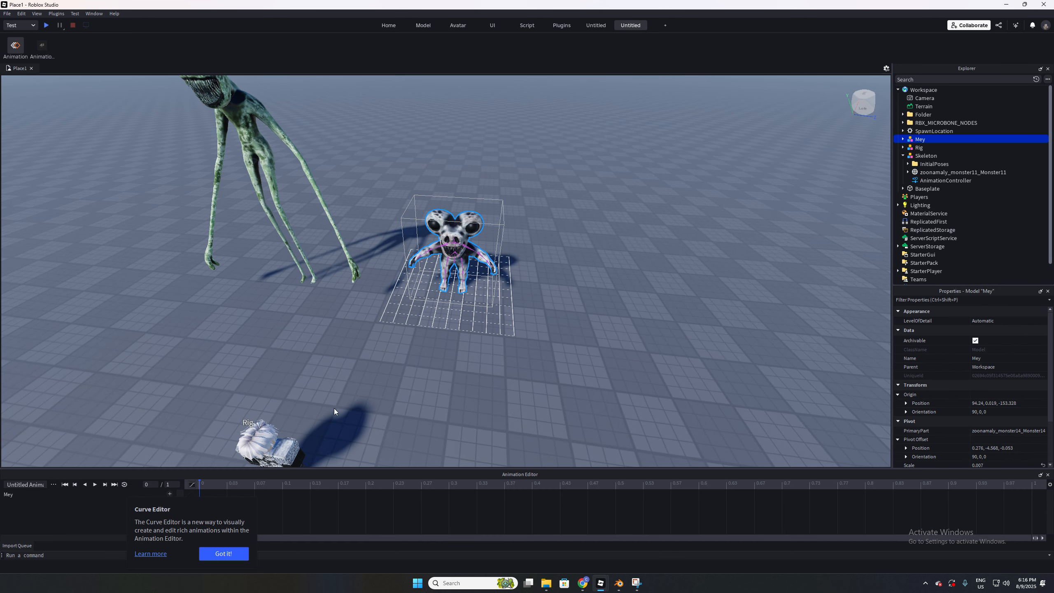
pyautogui.click(223, 553)
pyautogui.scroll(5, 416, 282)
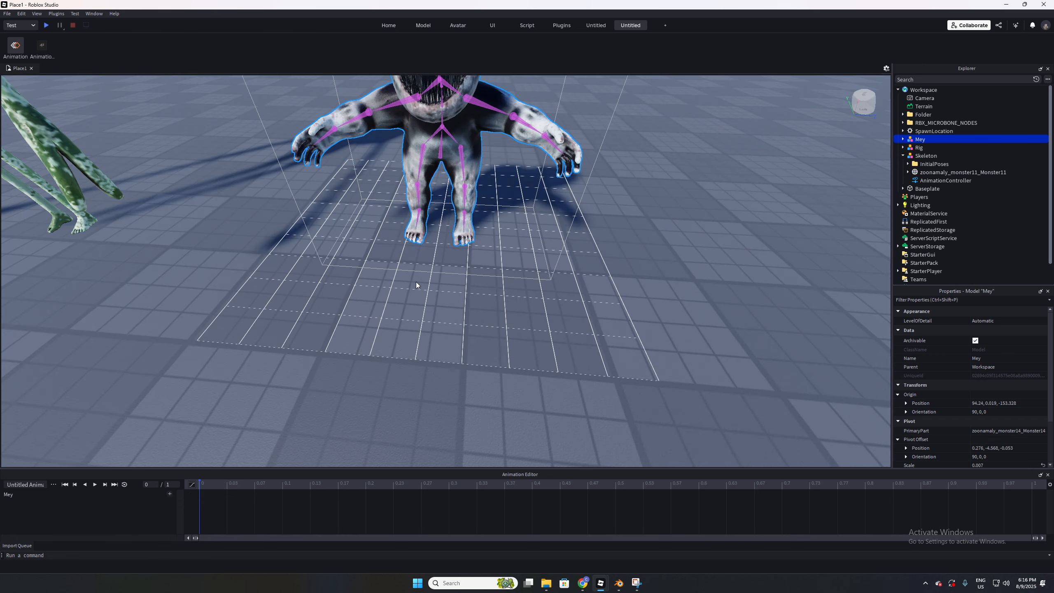
pyautogui.scroll(-8, 415, 282)
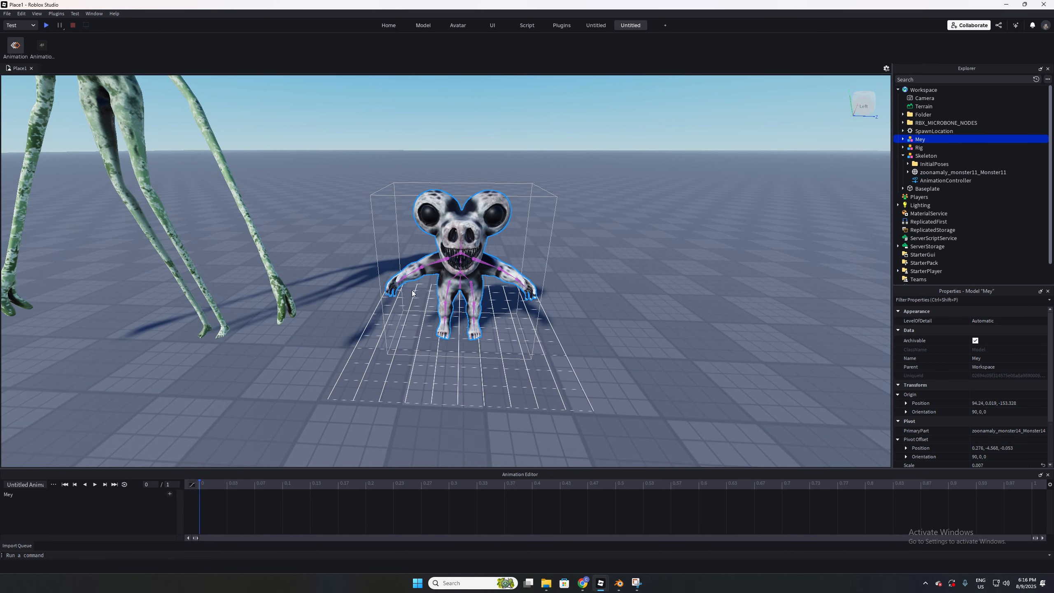
# Import the published MeyAttack2 animation onto the Mey rig and play it back.
pyautogui.click(55, 484)
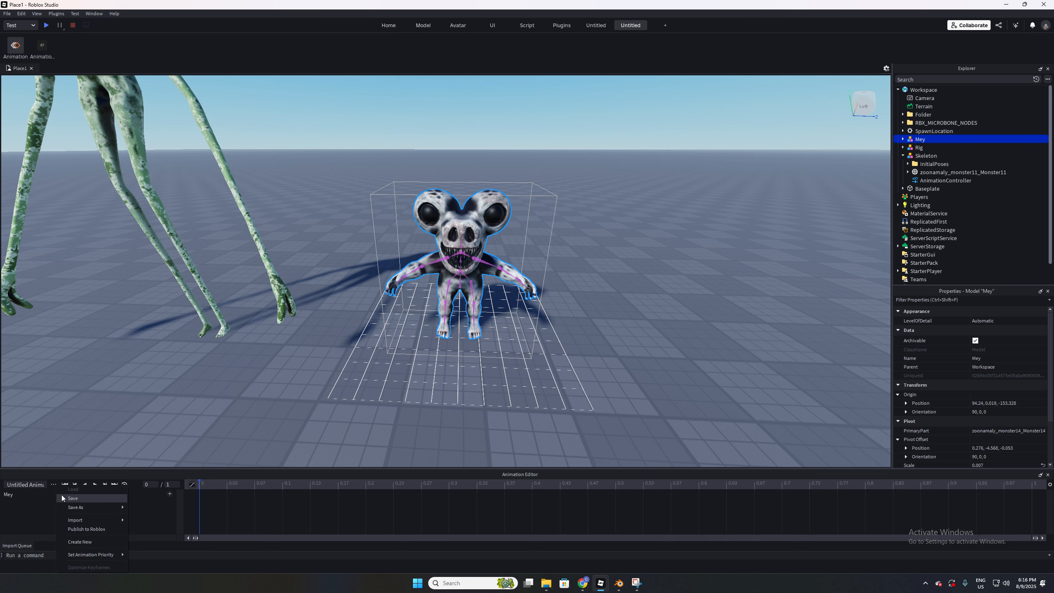
pyautogui.moveTo(87, 522)
pyautogui.click(149, 524)
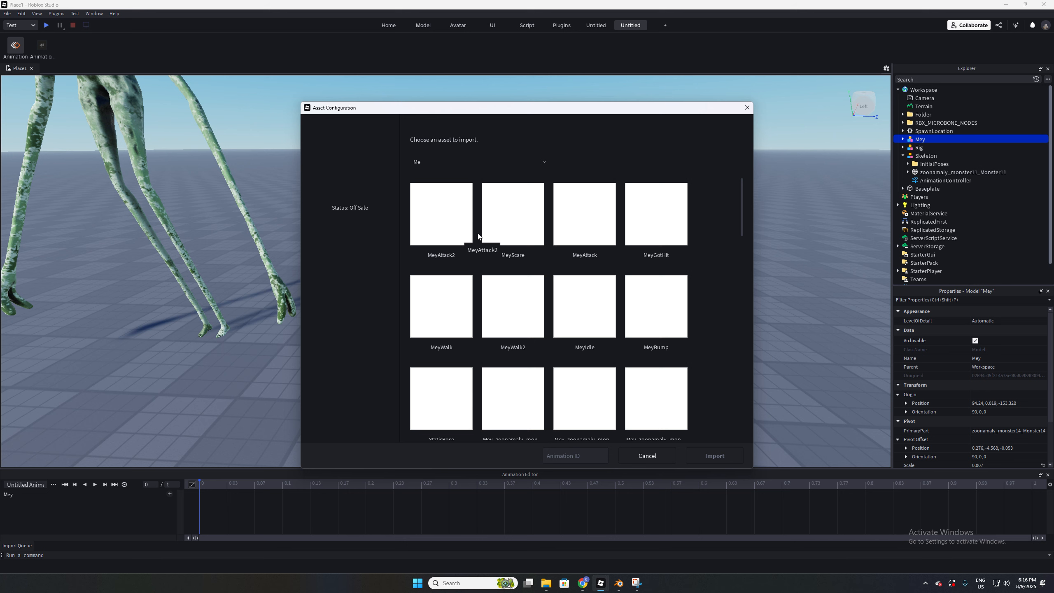
pyautogui.click(445, 228)
pyautogui.click(707, 455)
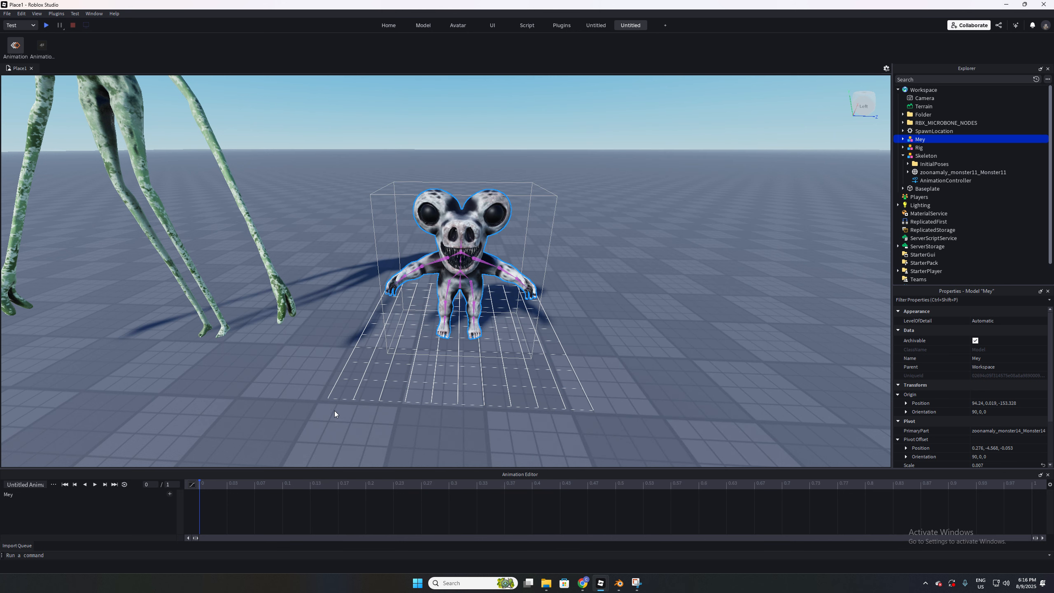
pyautogui.click(95, 485)
pyautogui.moveTo(254, 381); pyautogui.dragTo(412, 330, button='right')
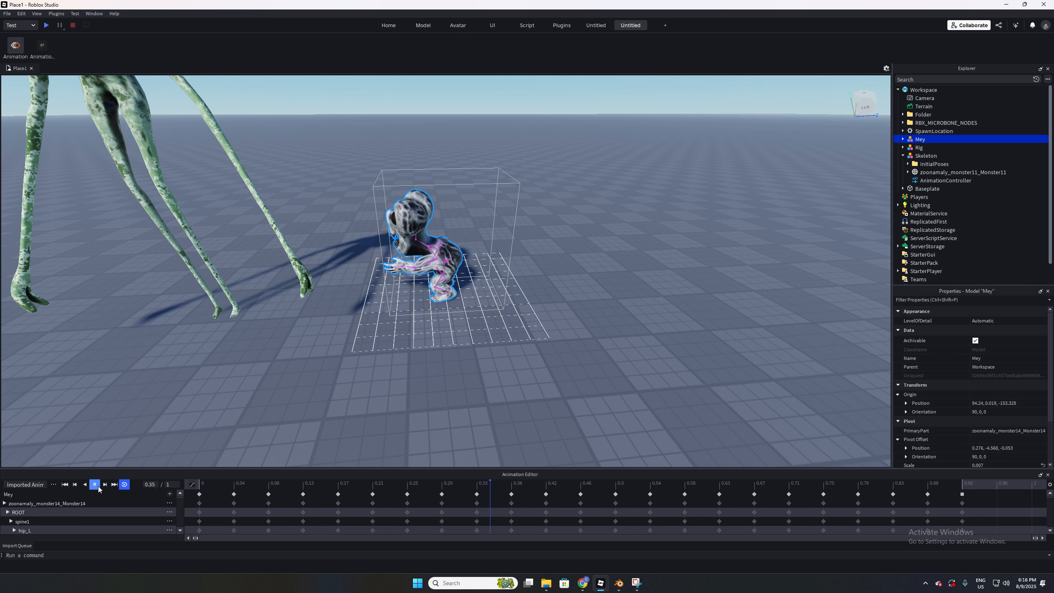
# Delete the ROOT track from Mey's imported attack animation.
pyautogui.click(53, 513)
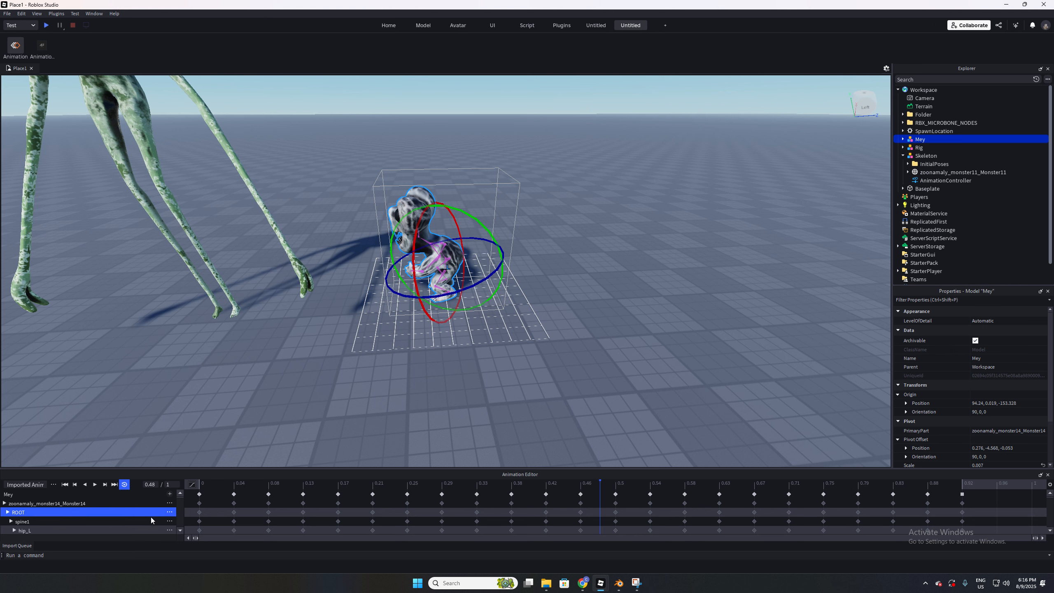
pyautogui.click(169, 513)
pyautogui.click(177, 525)
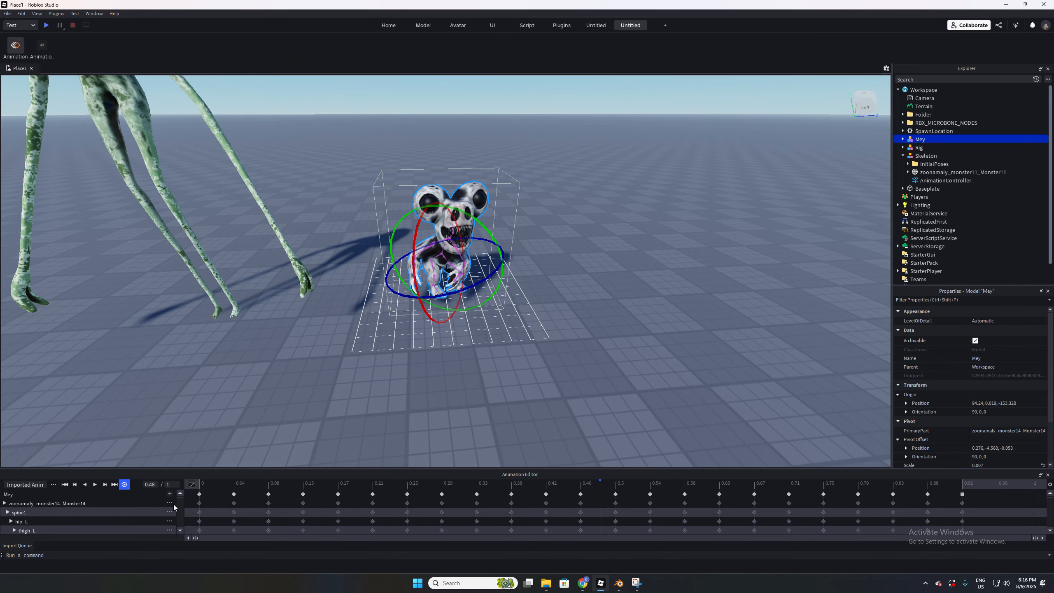
# Play the edited attack animation and examine Mey's feet against the ground up close.
pyautogui.click(94, 484)
pyautogui.scroll(5, 458, 300)
pyautogui.scroll(5, 459, 299)
pyautogui.moveTo(458, 299); pyautogui.dragTo(532, 303, button='right')
pyautogui.scroll(3, 464, 296)
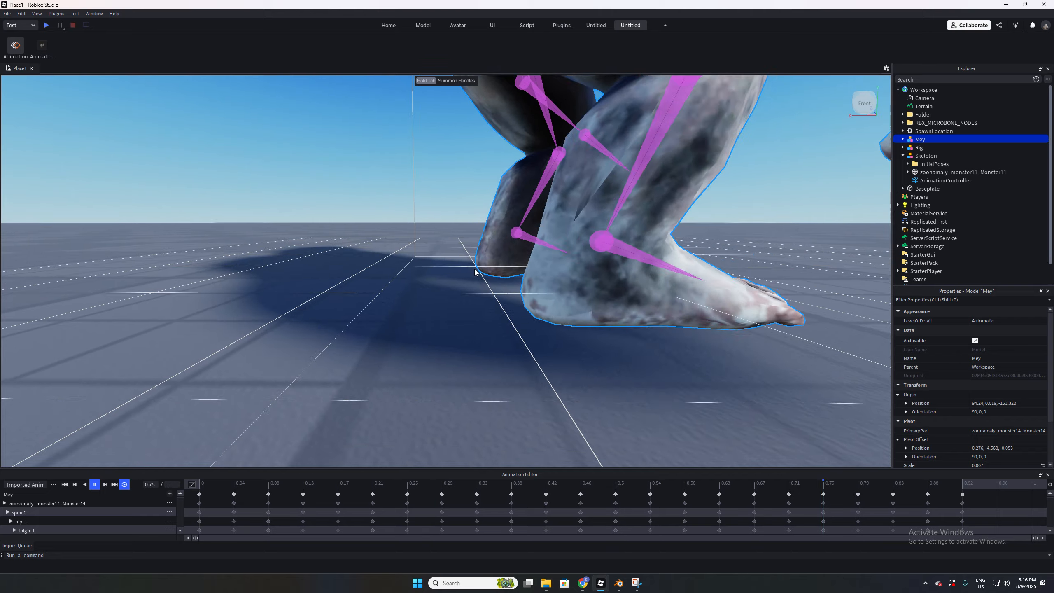
pyautogui.scroll(-8, 477, 271)
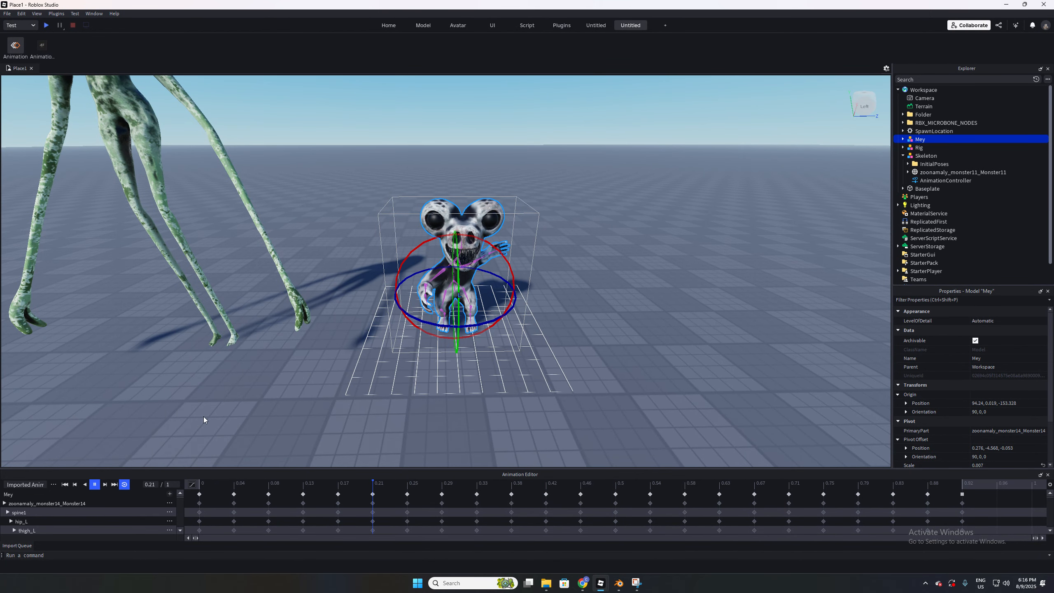
pyautogui.click(53, 484)
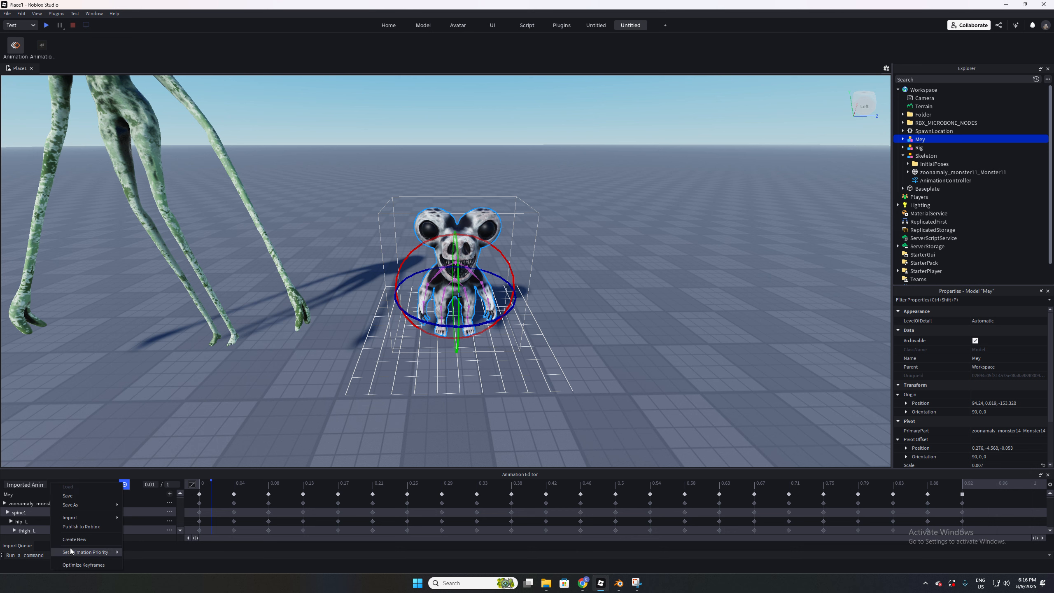
pyautogui.moveTo(71, 551)
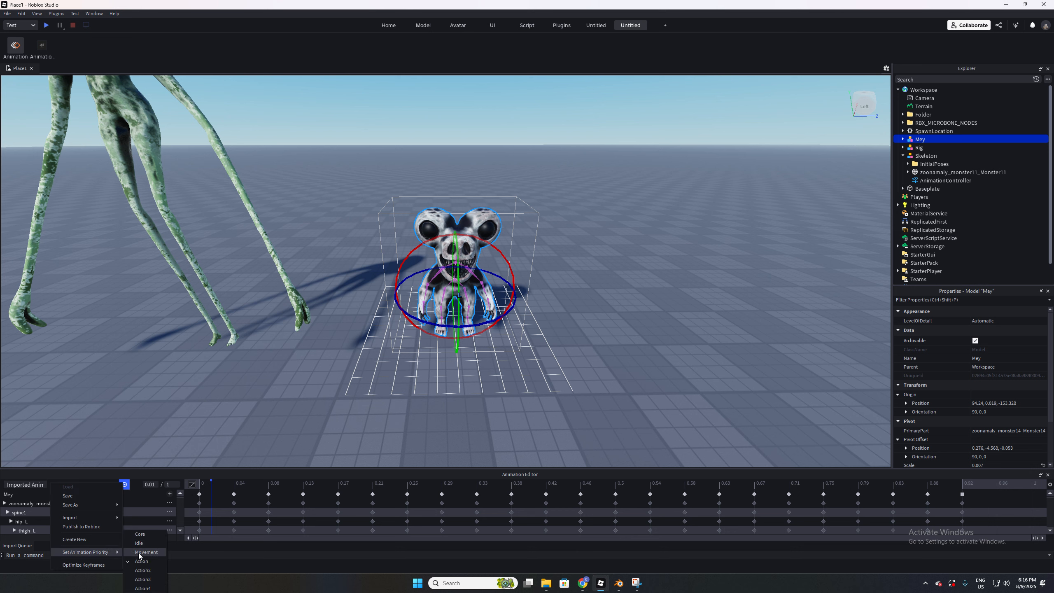
pyautogui.click(158, 475)
# Publish the edited animation to Roblox with the title MeyAttack2 and Giftay Studios as creator, and close the configuration window.
pyautogui.click(53, 484)
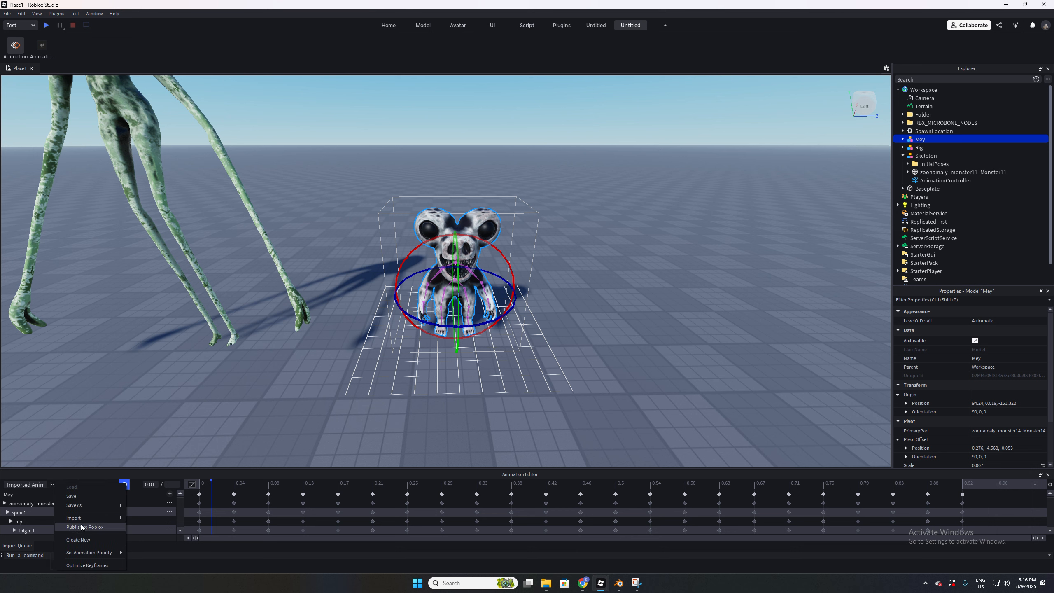
pyautogui.click(80, 525)
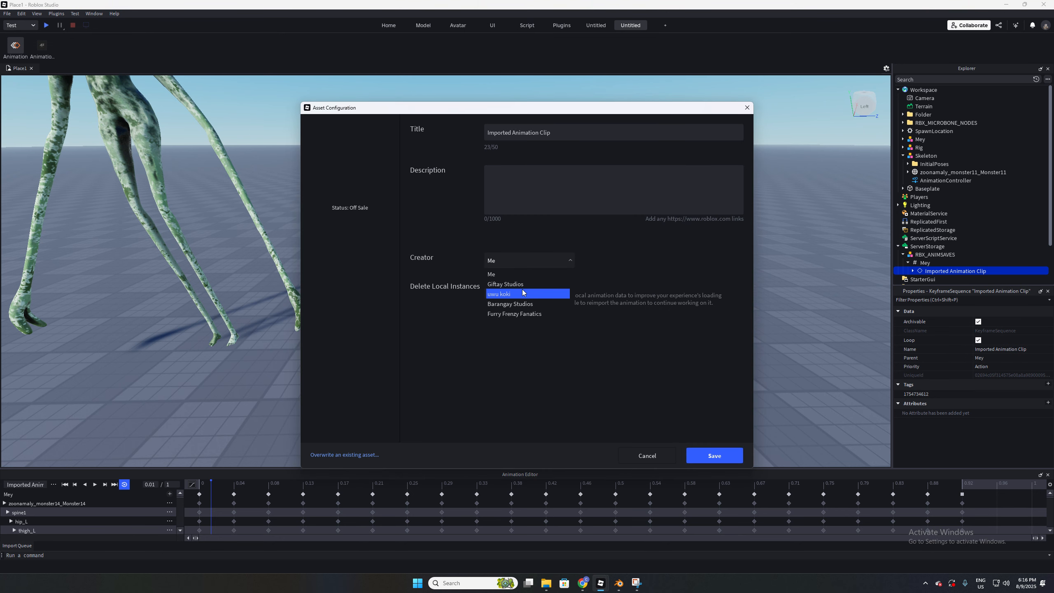
pyautogui.moveTo(561, 134); pyautogui.dragTo(443, 140)
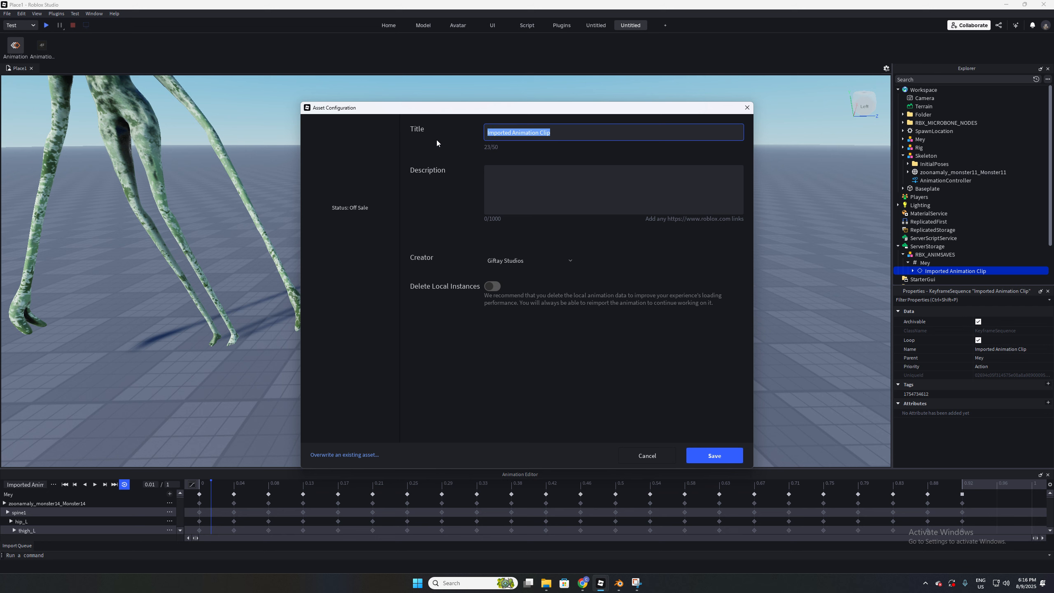
pyautogui.write('MeyAttaclk2k2')
pyautogui.click(701, 456)
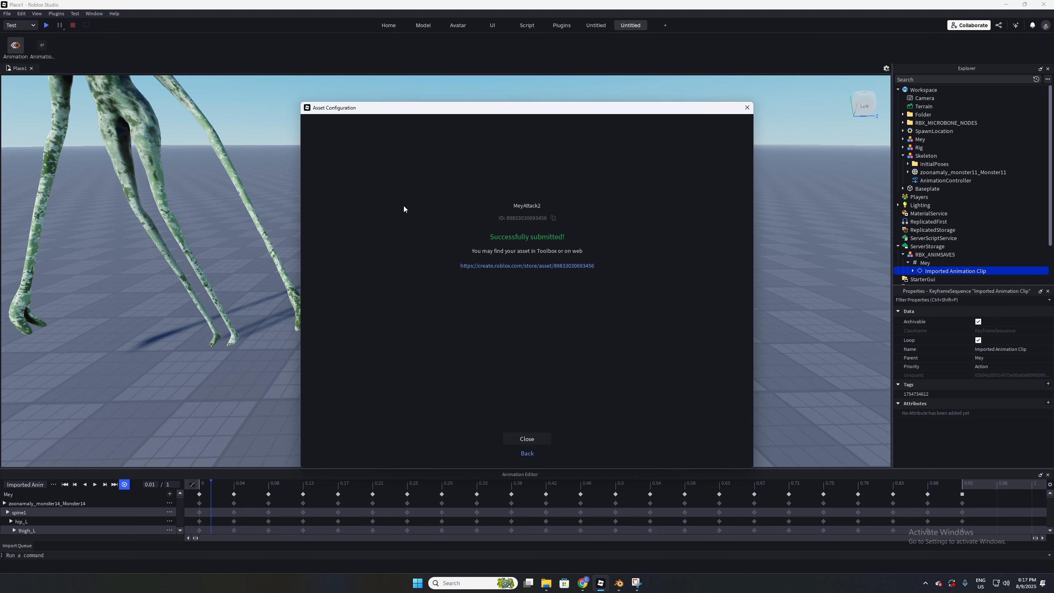
pyautogui.click(746, 107)
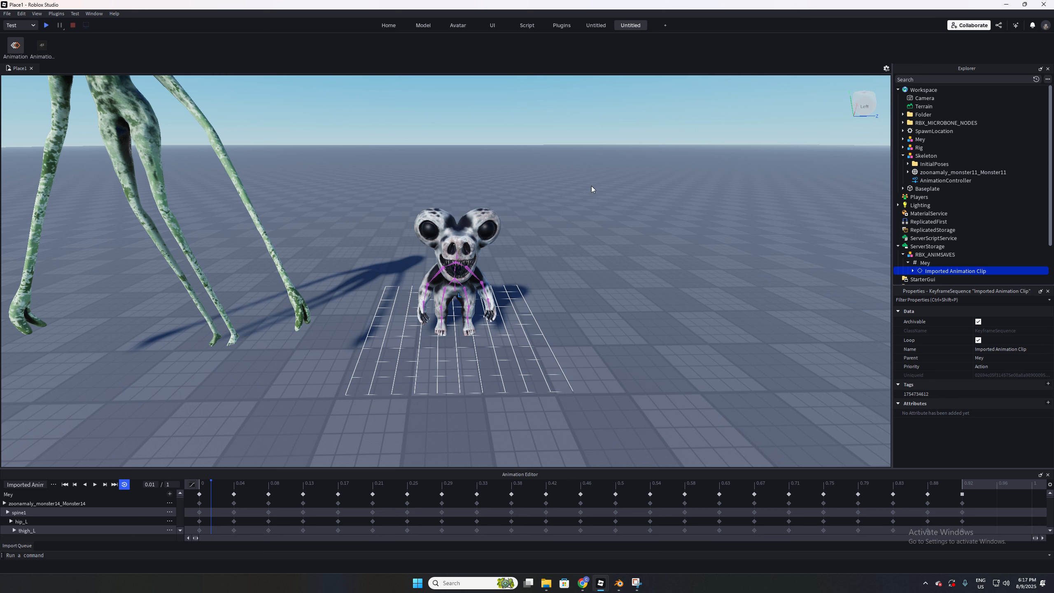